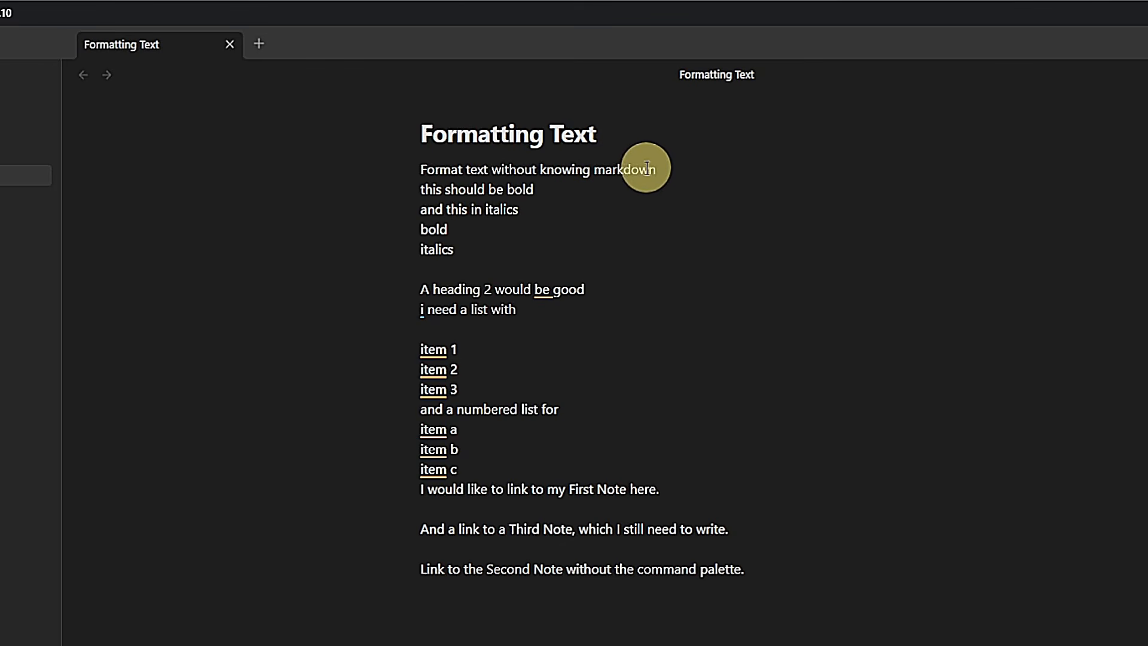
Set the line "Format text without knowing markdown" as heading 1
left_click(682, 172)
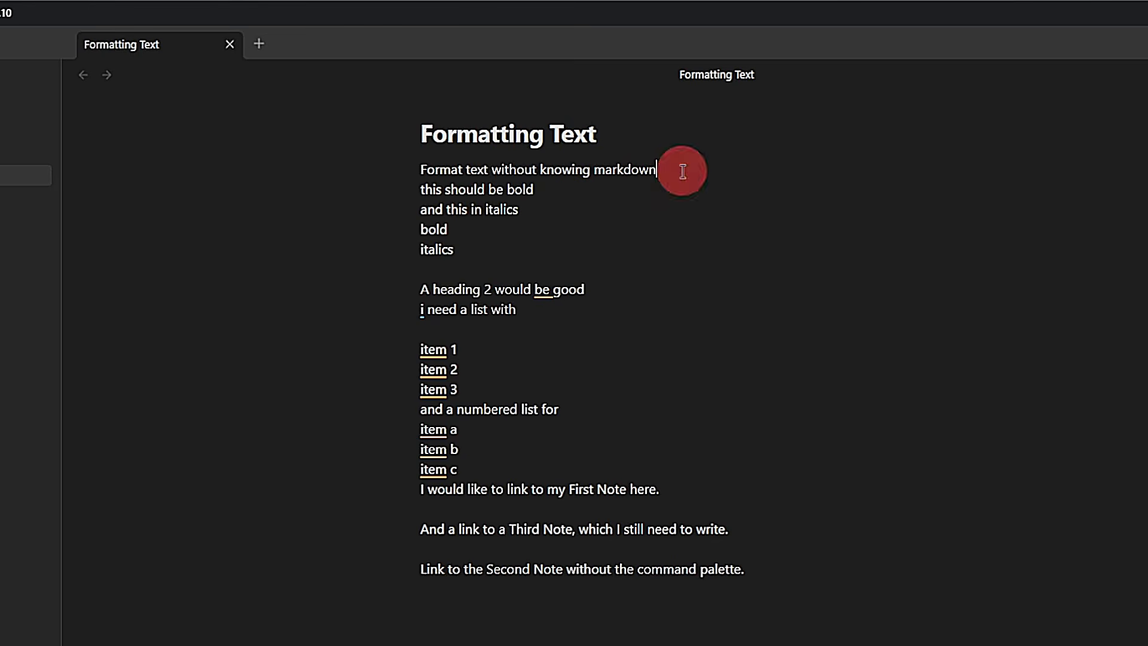
key("ctrl+p")
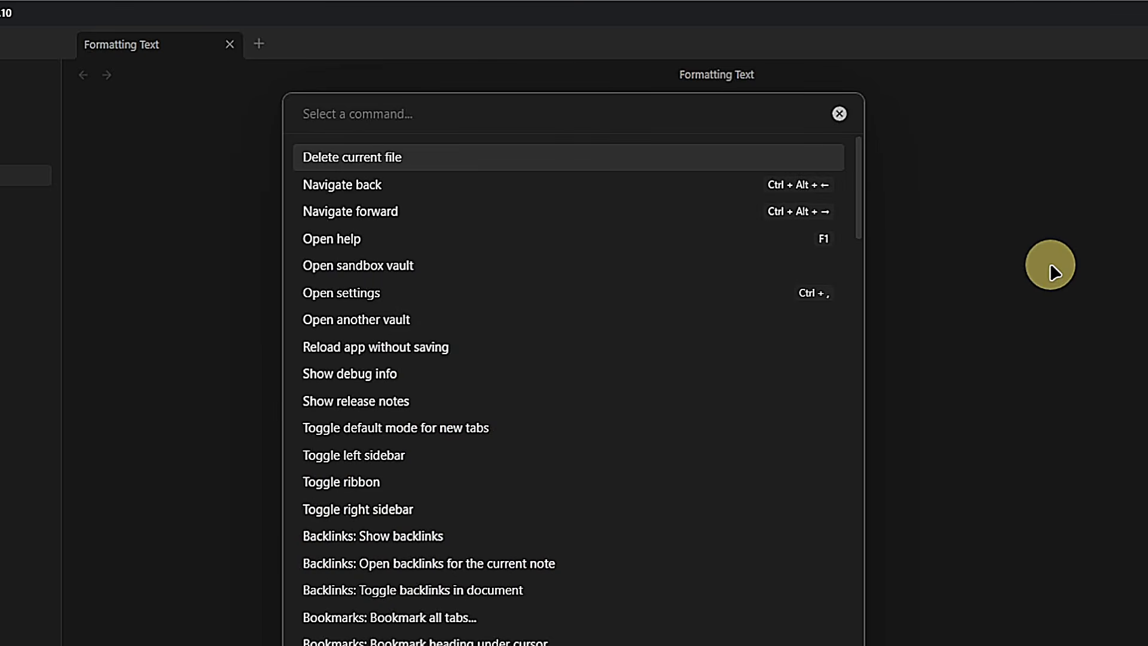
type("head")
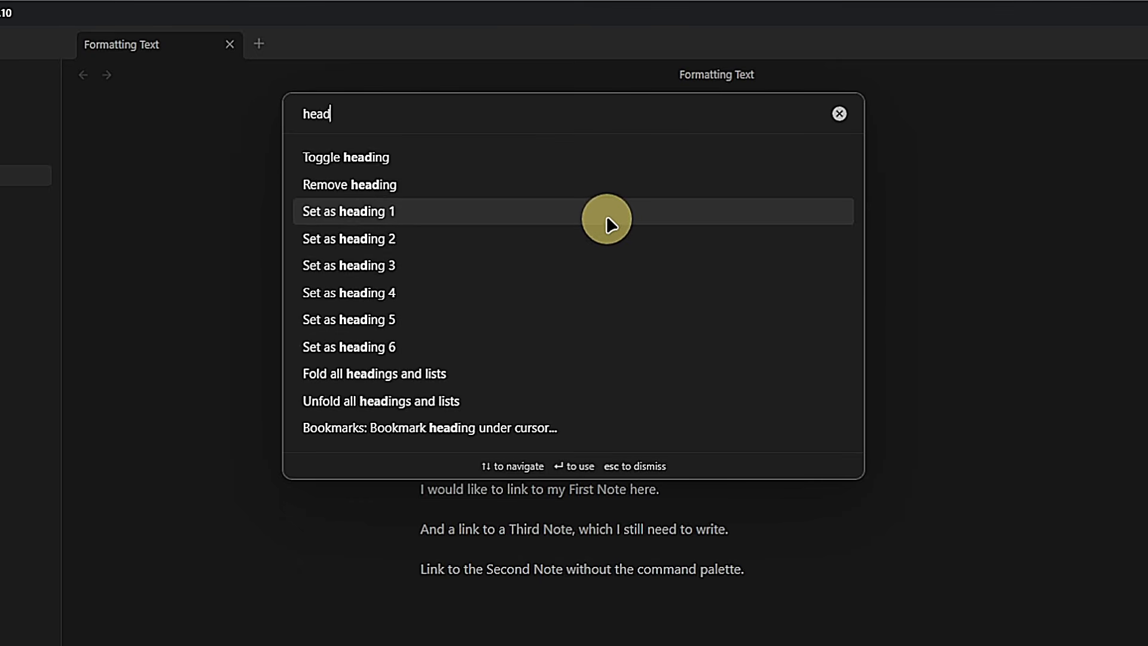
left_click(606, 217)
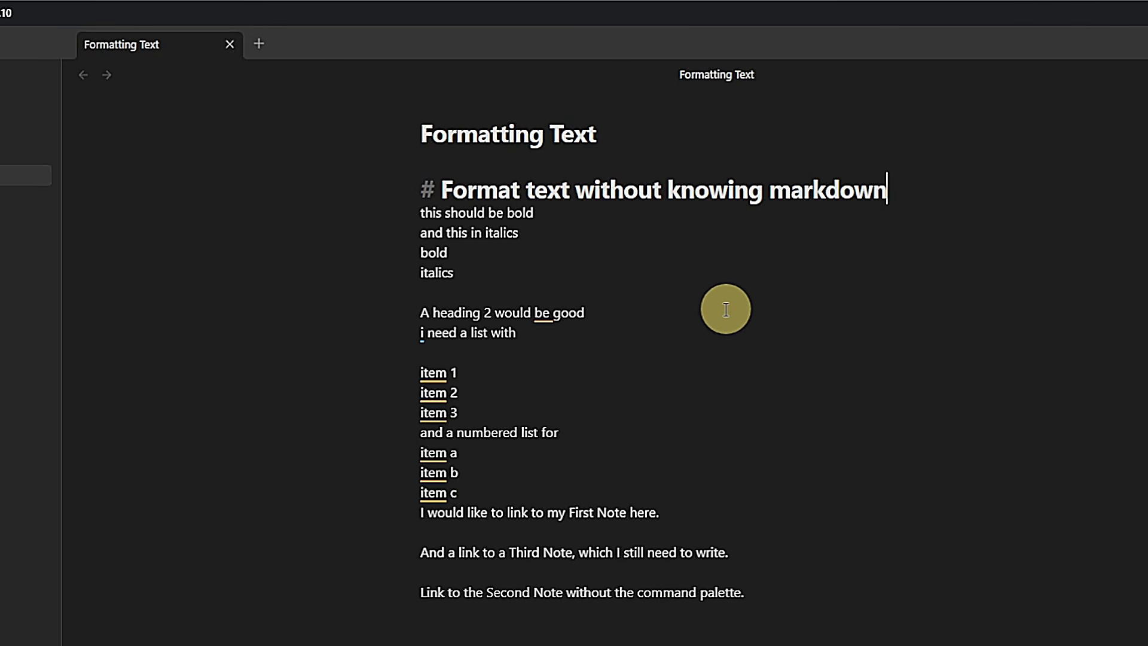
Set the line "A heading 2 would be good" as heading 2
left_click(633, 315)
key("ctrl+p")
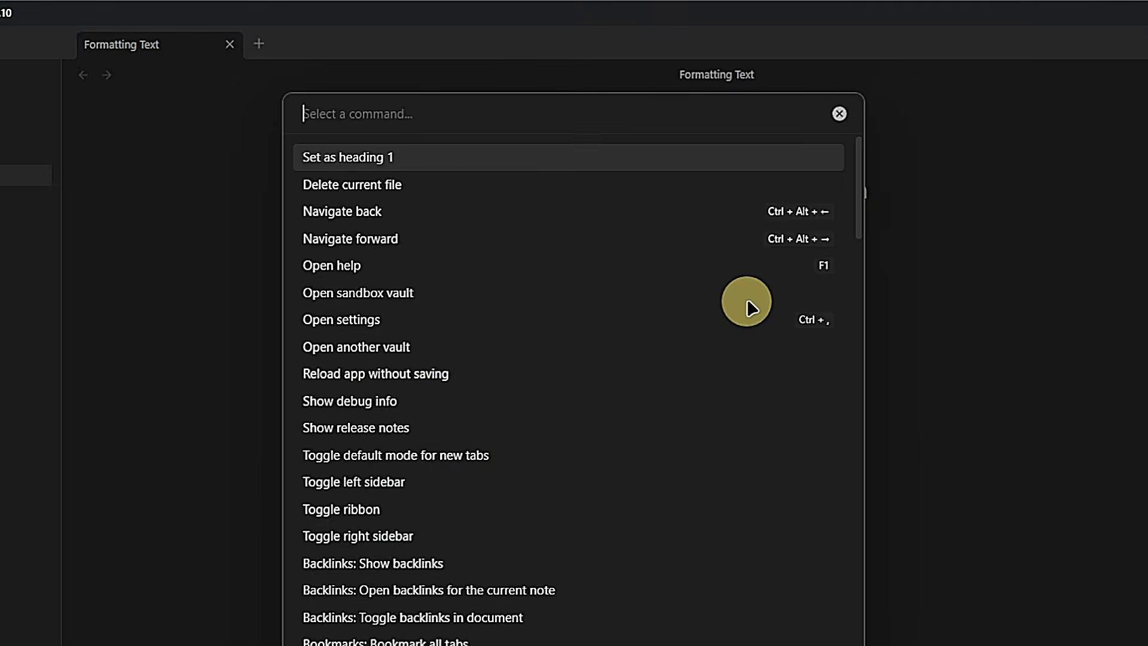
type("head")
left_click(471, 235)
left_click(783, 426)
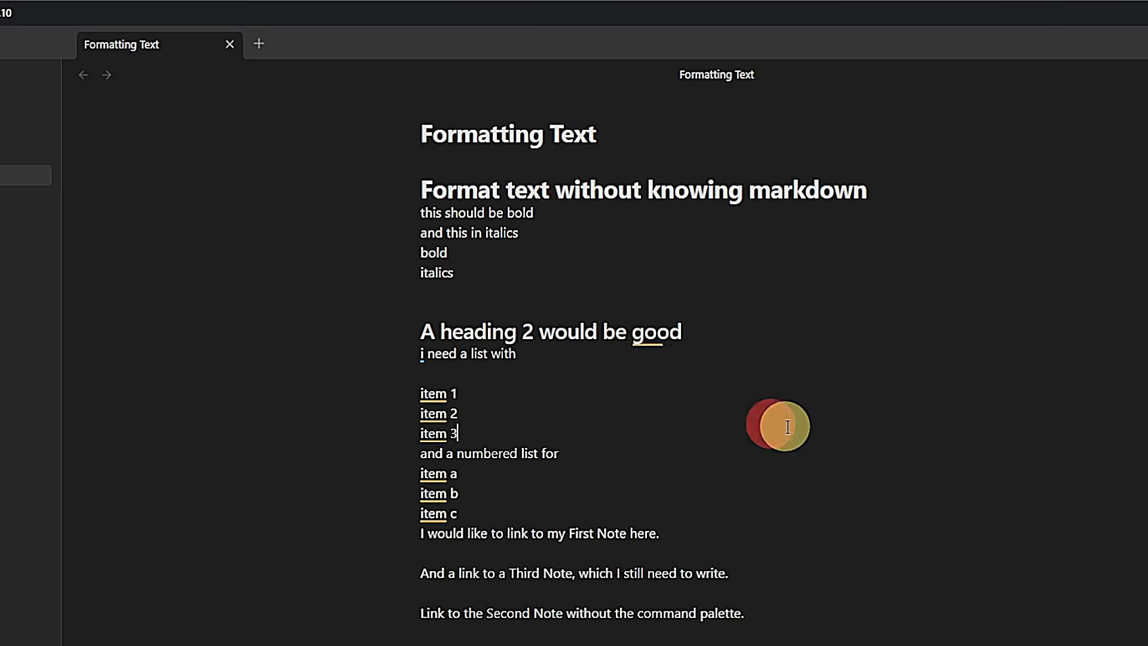
Add a new line "Links" below "item c" and set it as heading 3
left_click(789, 514)
key("Return")
type("Linnk")
key("BackSpace")
key("BackSpace")
type("ks")
key("ctrl+p")
type("hea")
key("Return")
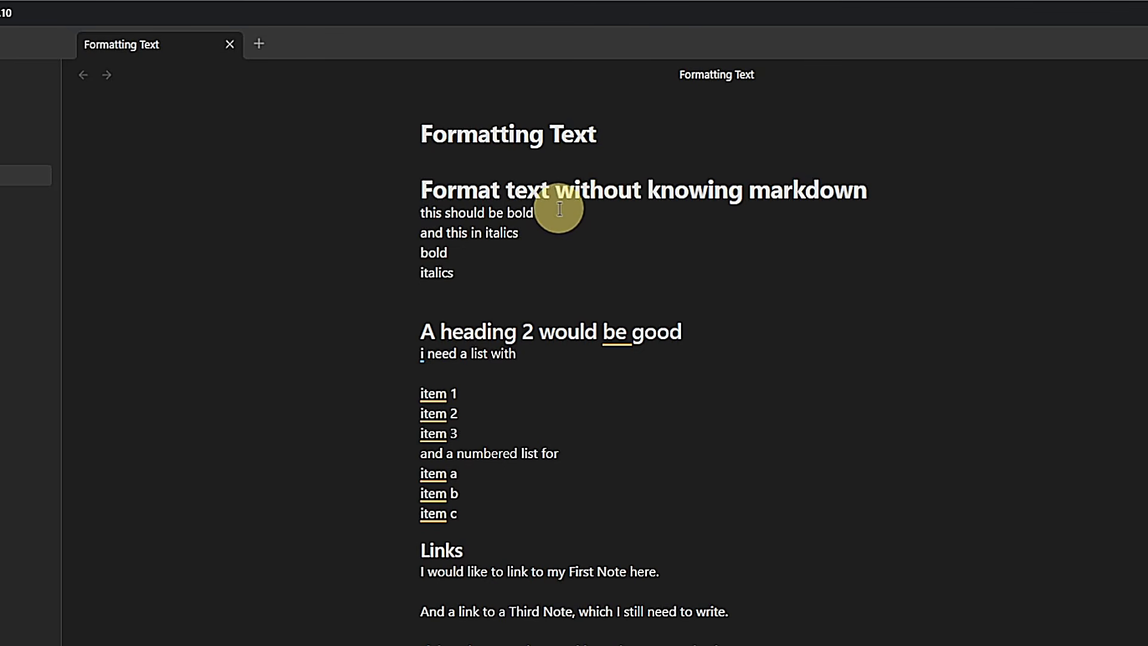
Make the line "this should be bold" bold and the line "and this in italics" italic
left_click_drag(541, 213, 420, 213)
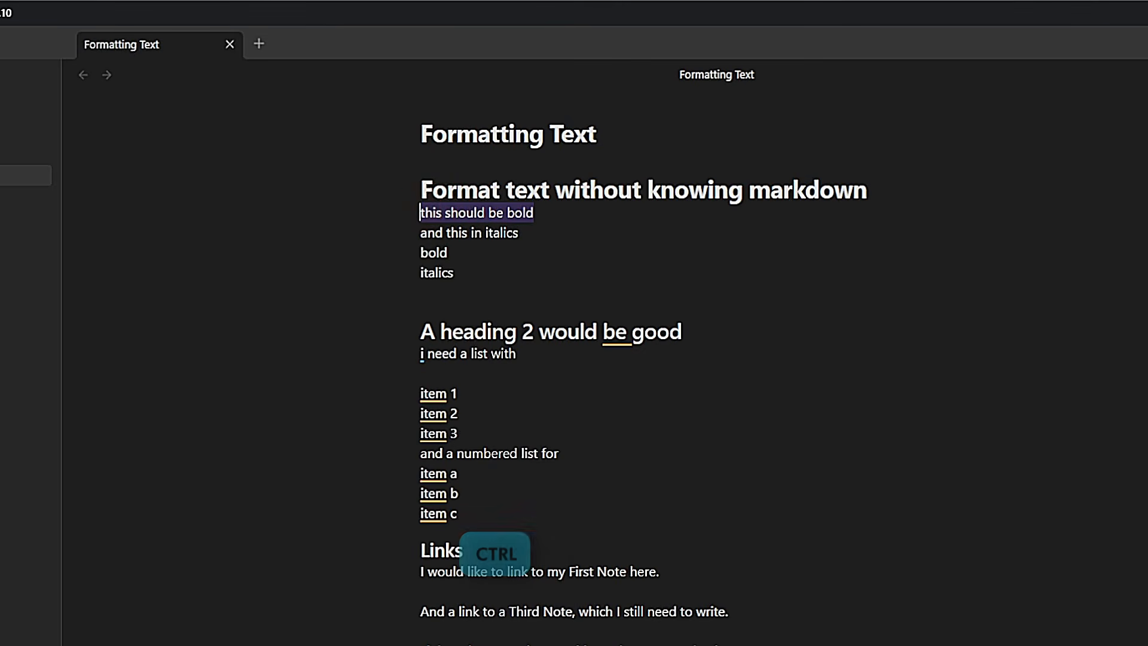
key("ctrl+b")
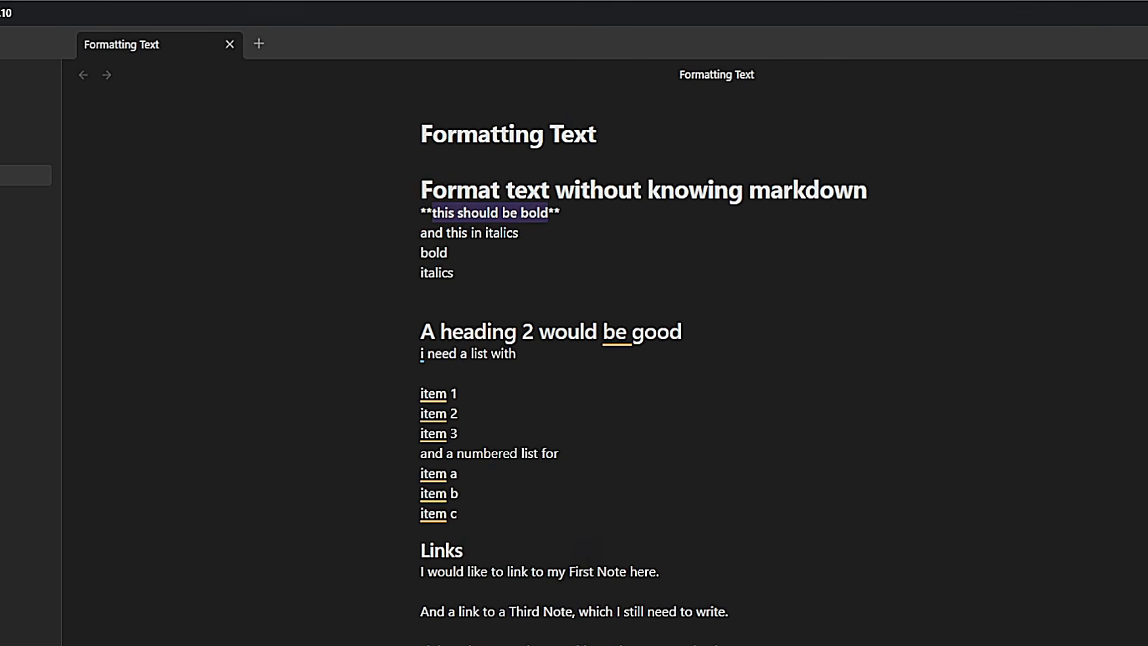
left_click(540, 235)
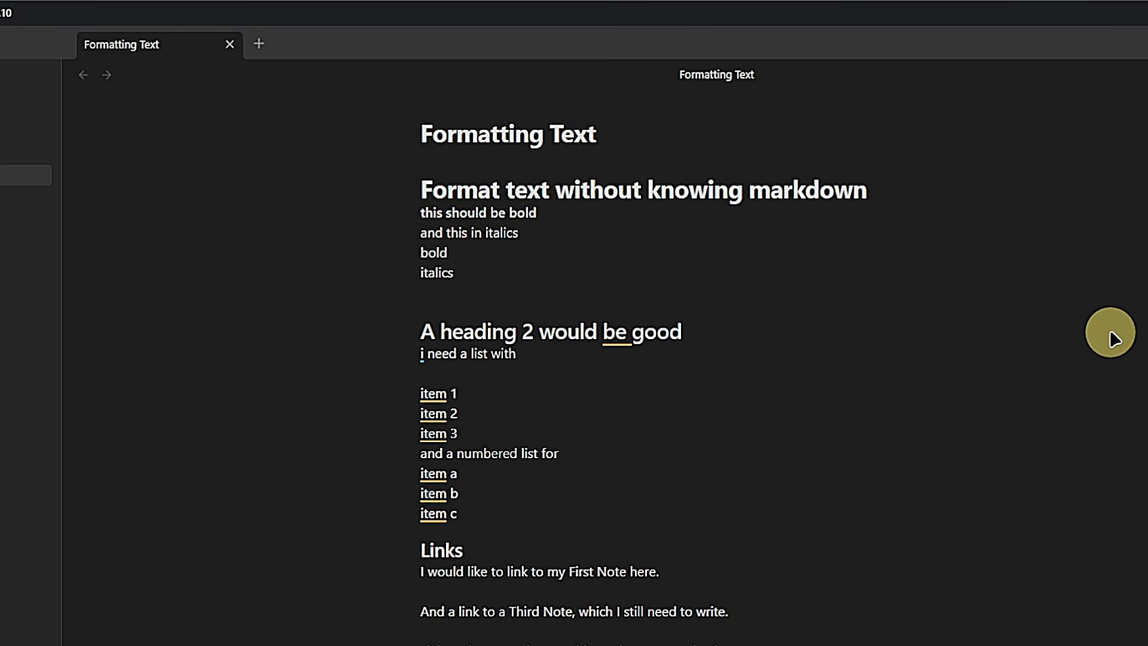
key("shift+Home")
key("ctrl+i")
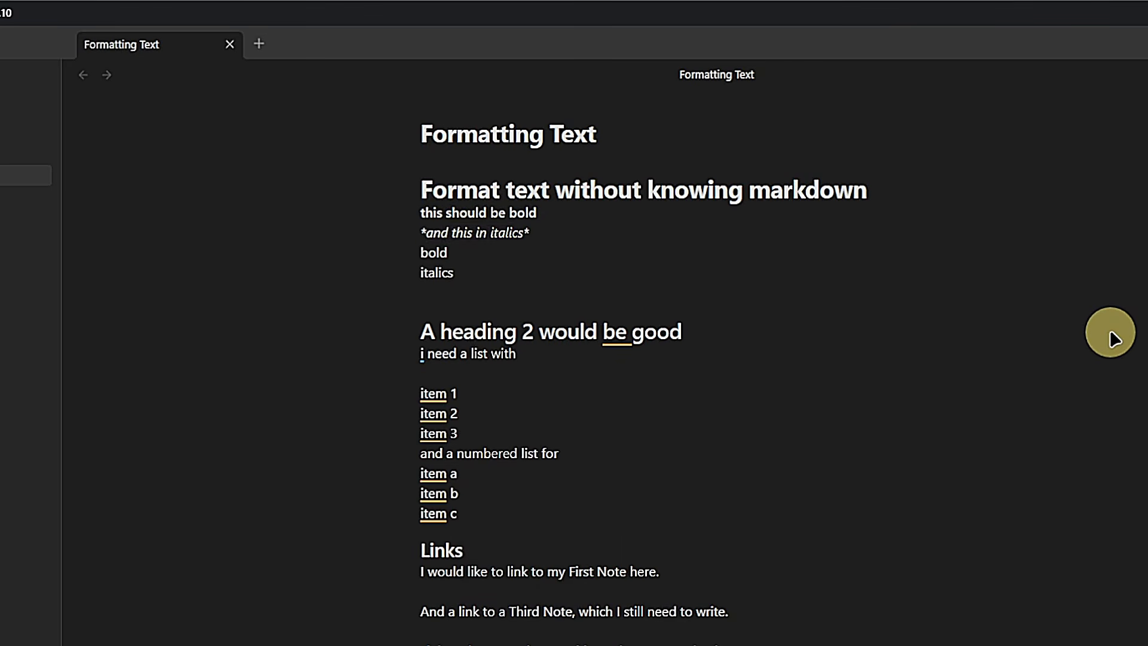
key("Down")
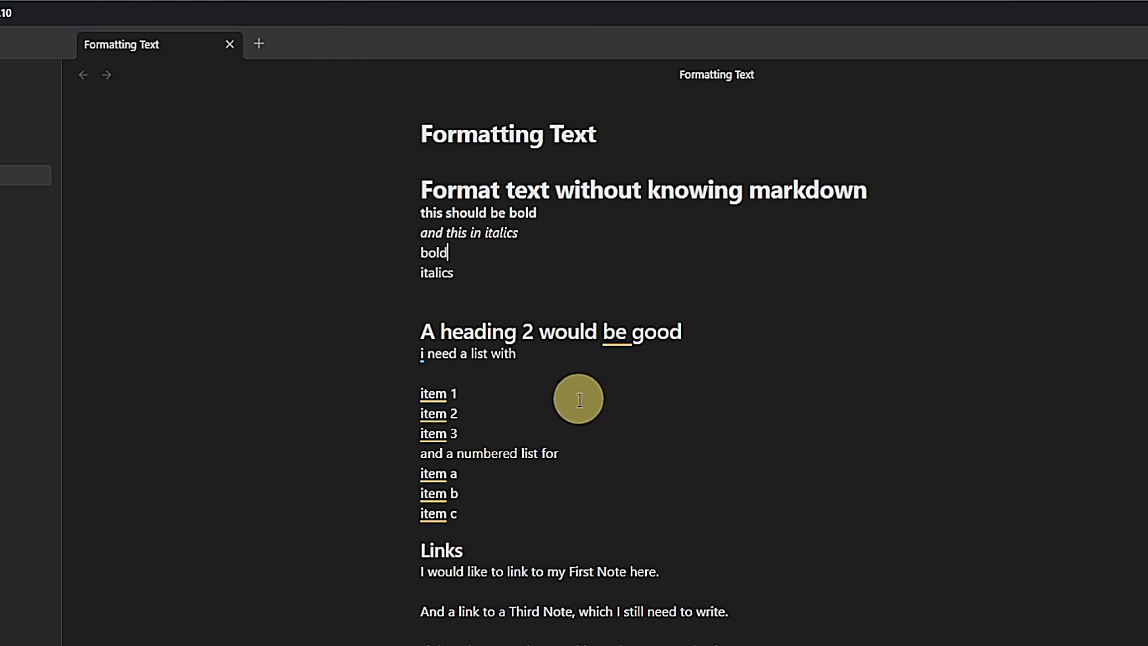
Turn the lines item 1, item 2 and item 3 into a bullet list
left_click_drag(486, 436, 386, 406)
key("ctrl+p")
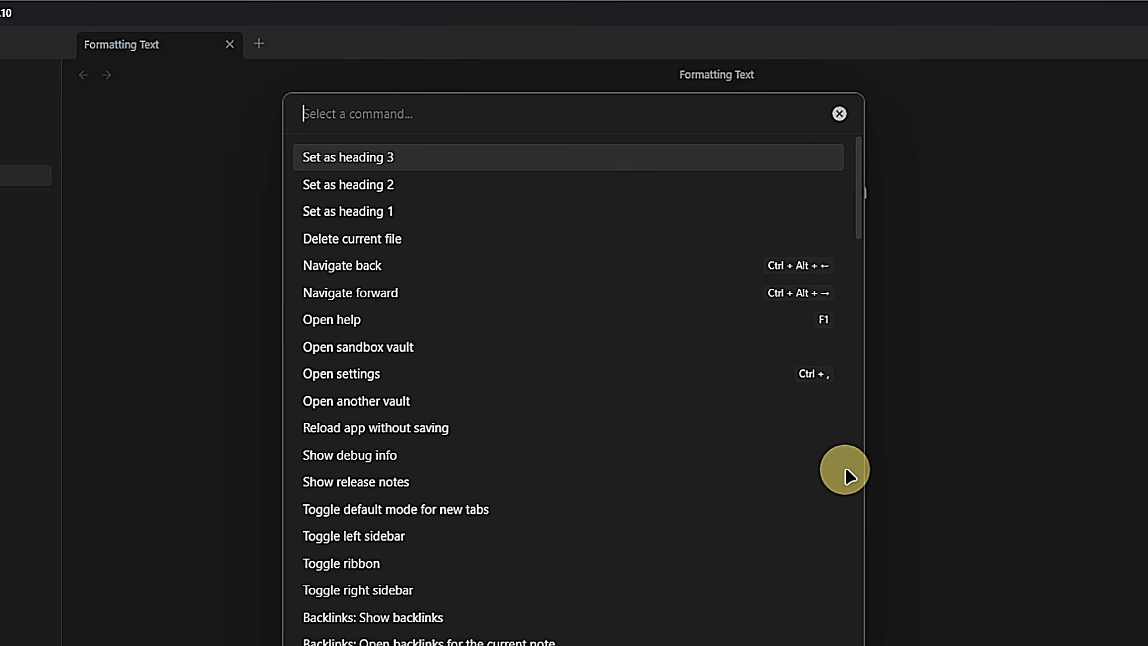
type("bulle")
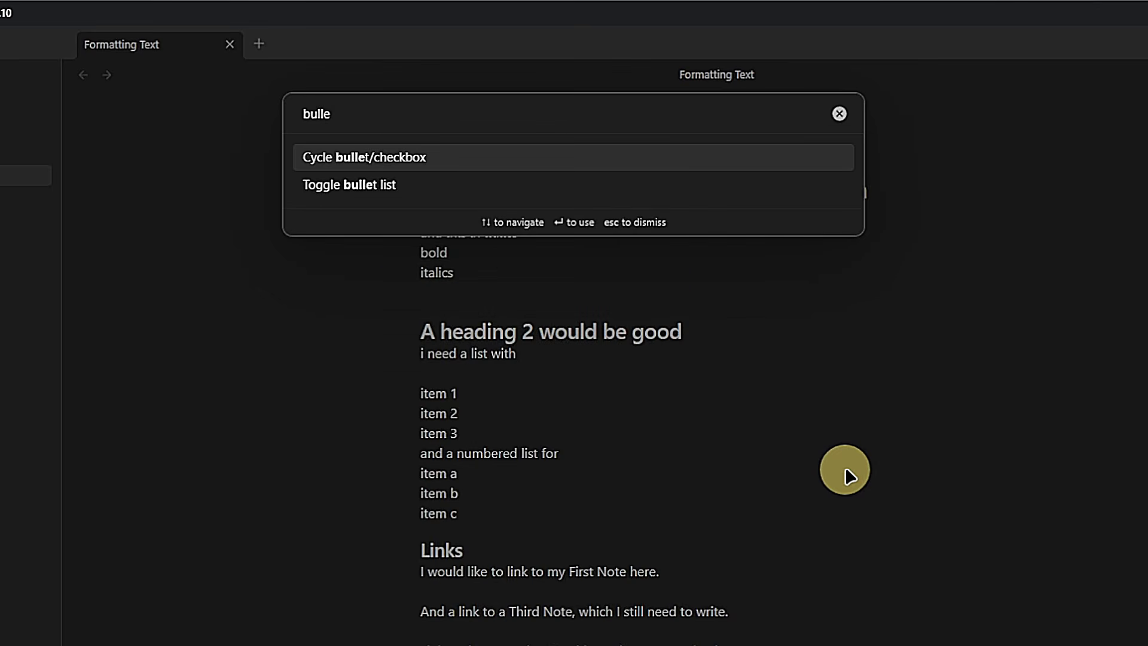
key("Down")
key("Return")
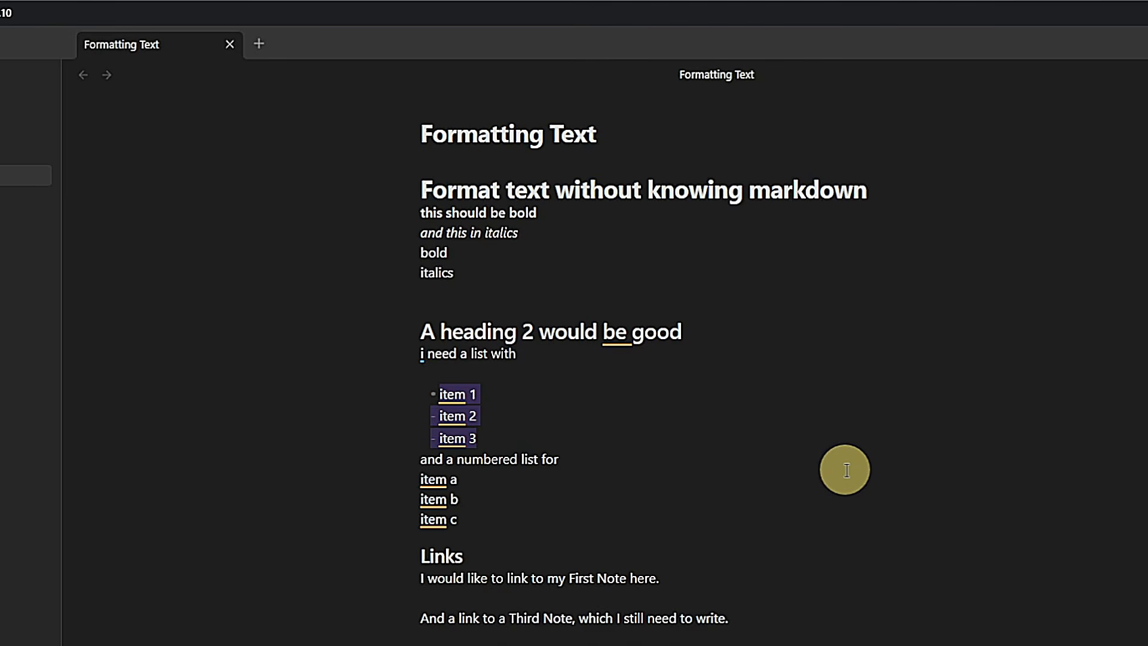
Turn the lines item a, item b and item c into a numbered list
left_click(481, 519)
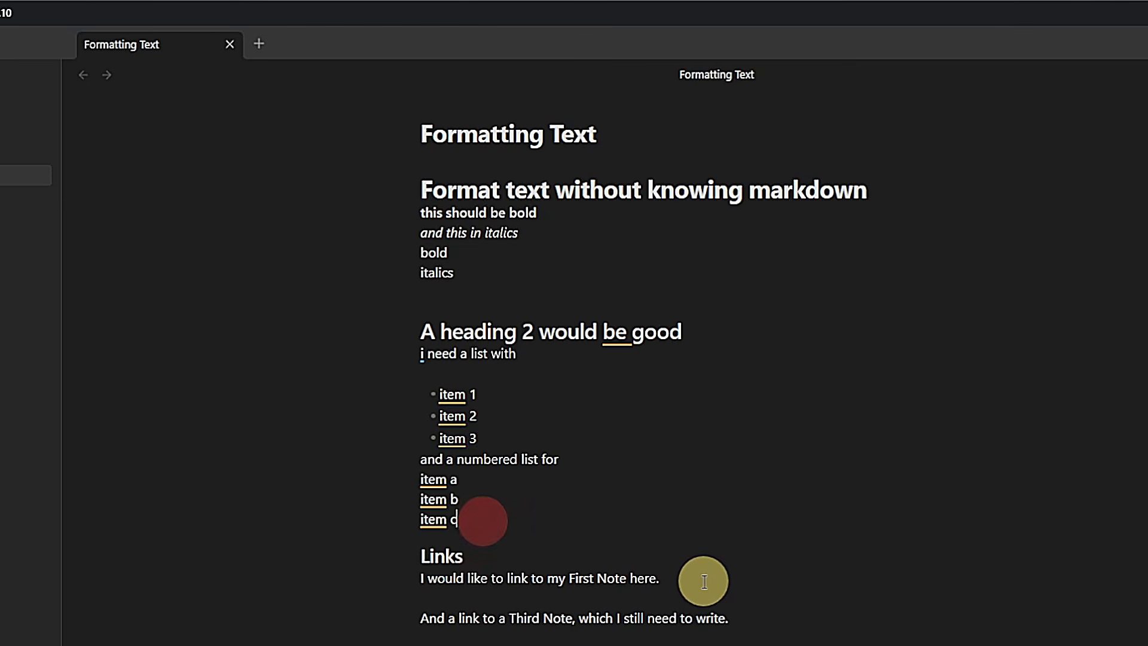
left_click_drag(458, 519, 392, 482)
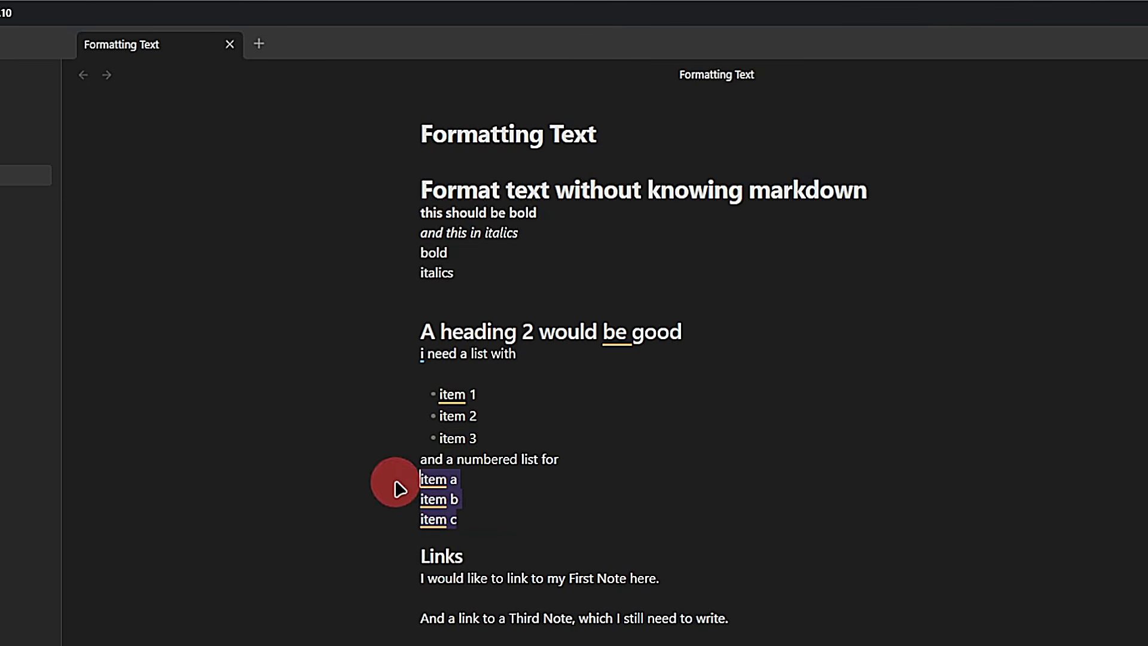
key("ctrl+p")
type("numb")
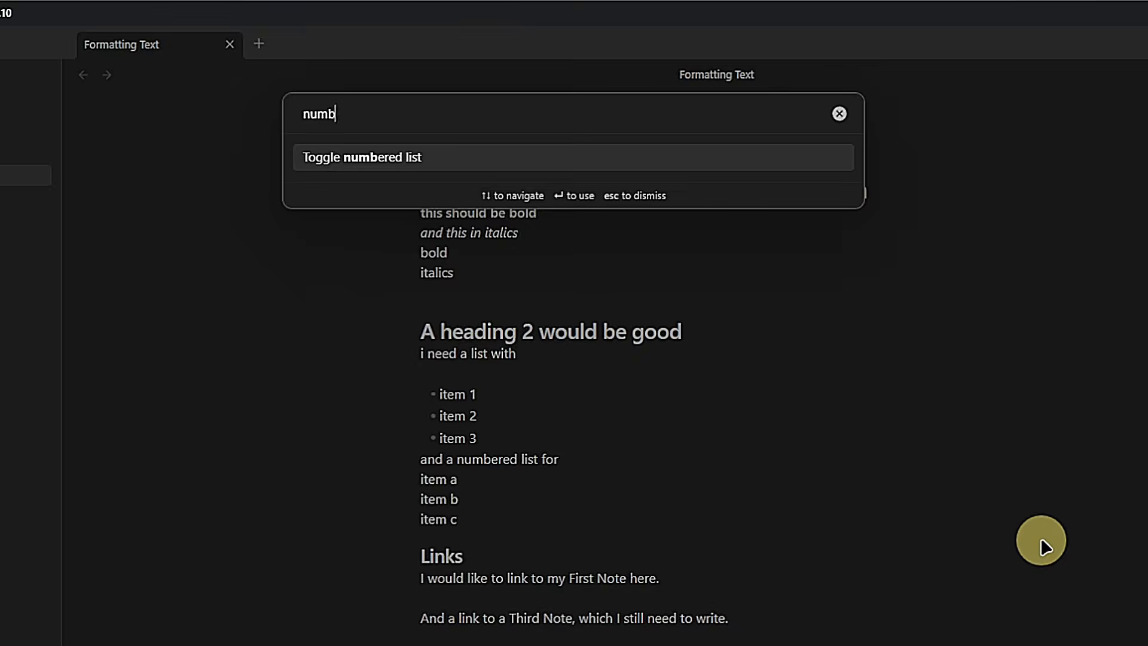
key("Return")
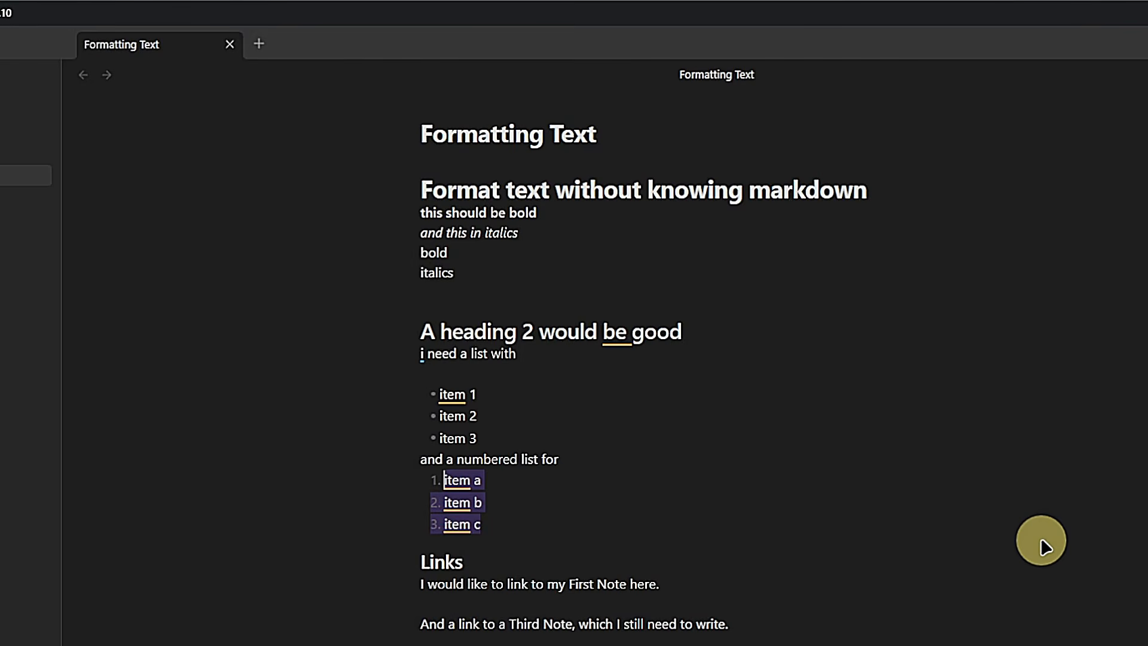
left_click(928, 615)
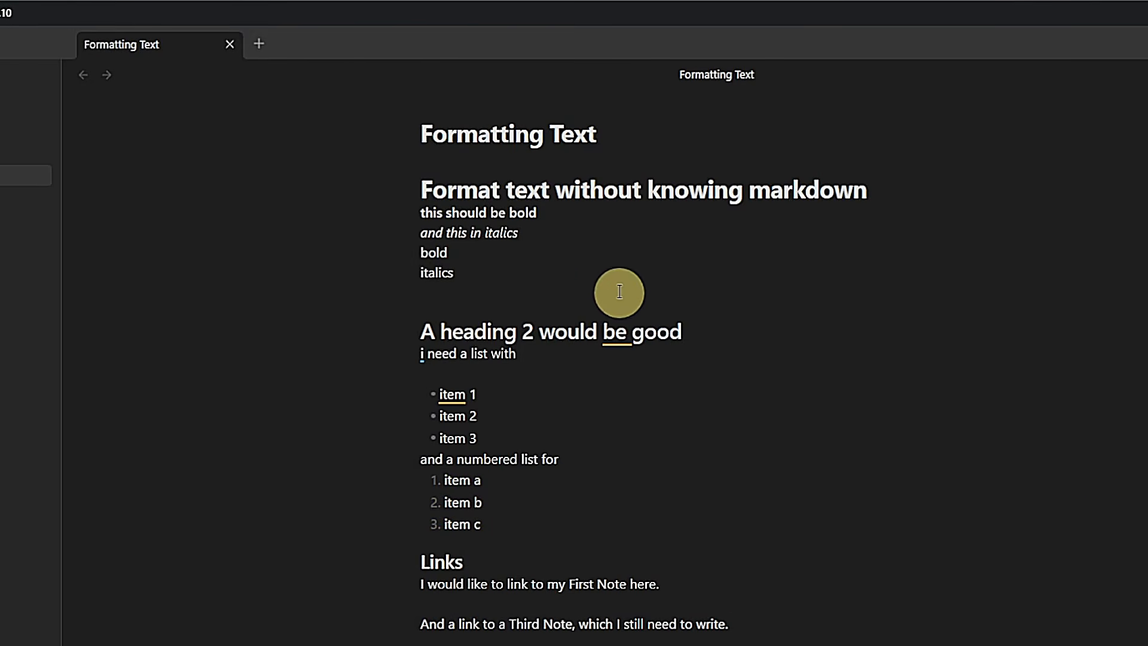
Examine the markdown symbols behind the italic and bold lines, the headings, the bullet list and the numbered list
left_click(585, 233)
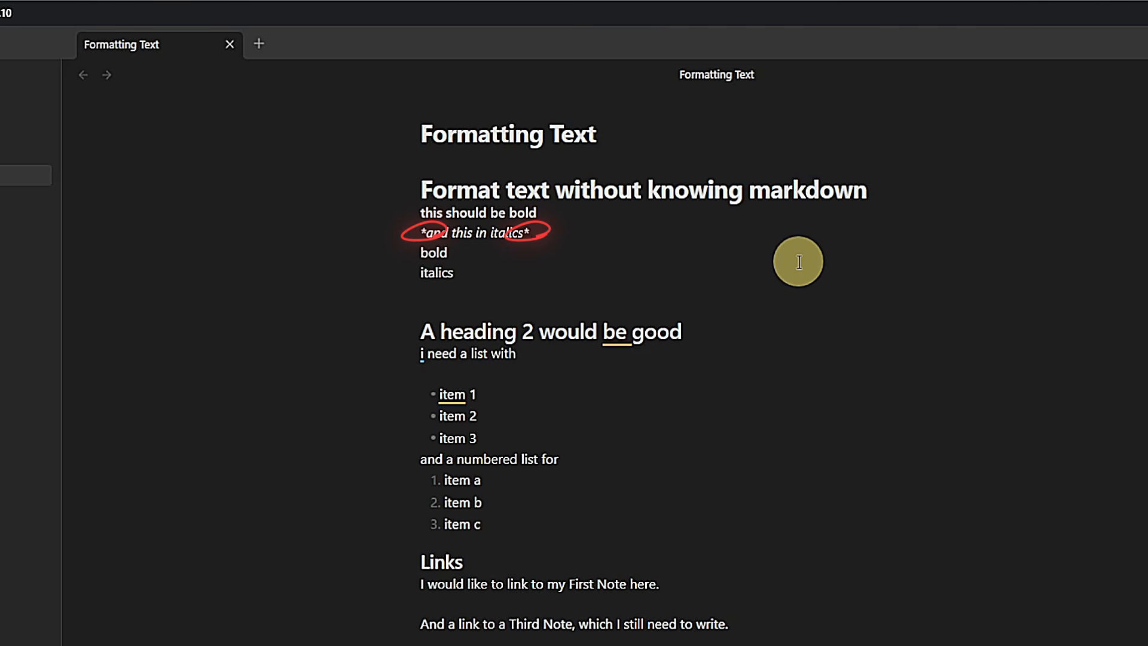
left_click(809, 193)
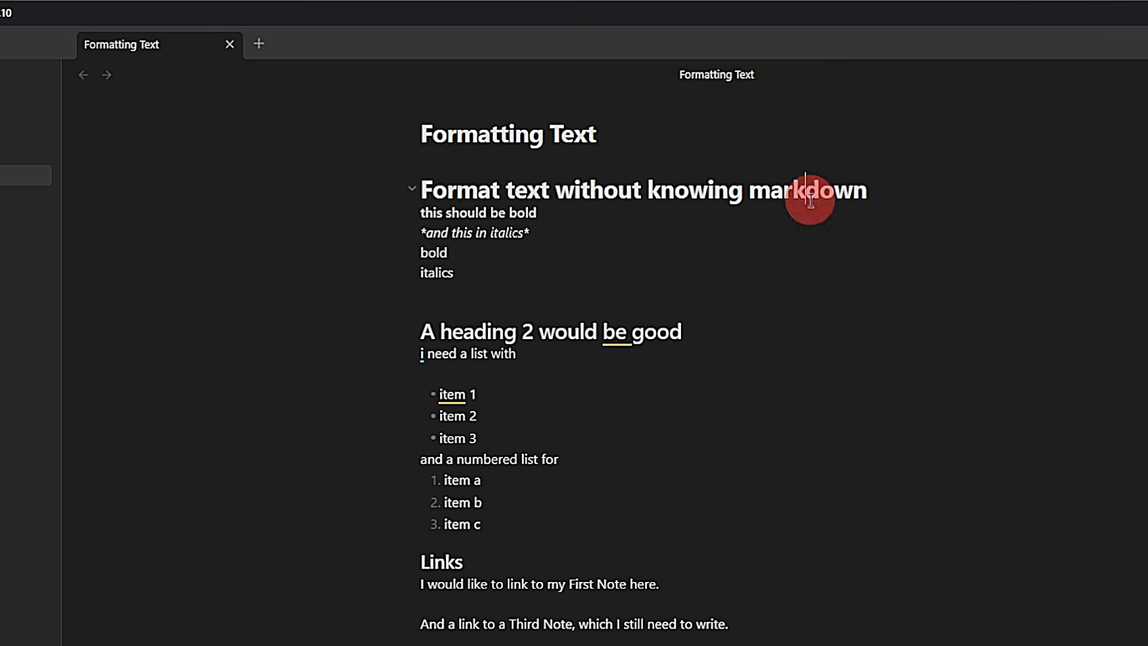
left_click(702, 333)
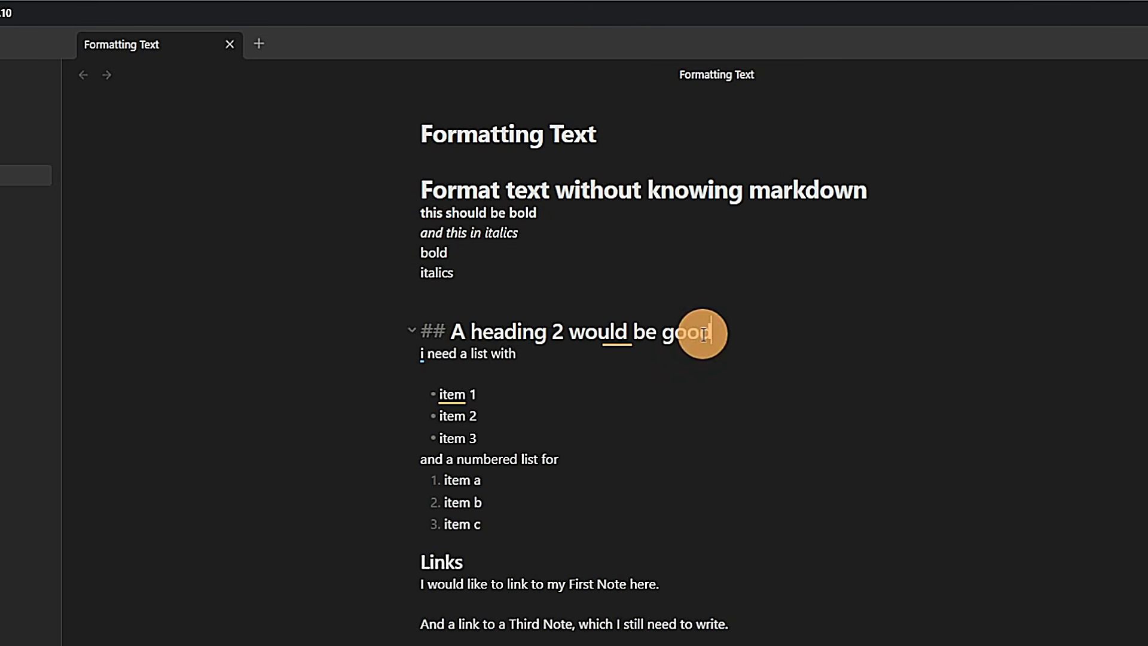
left_click(535, 563)
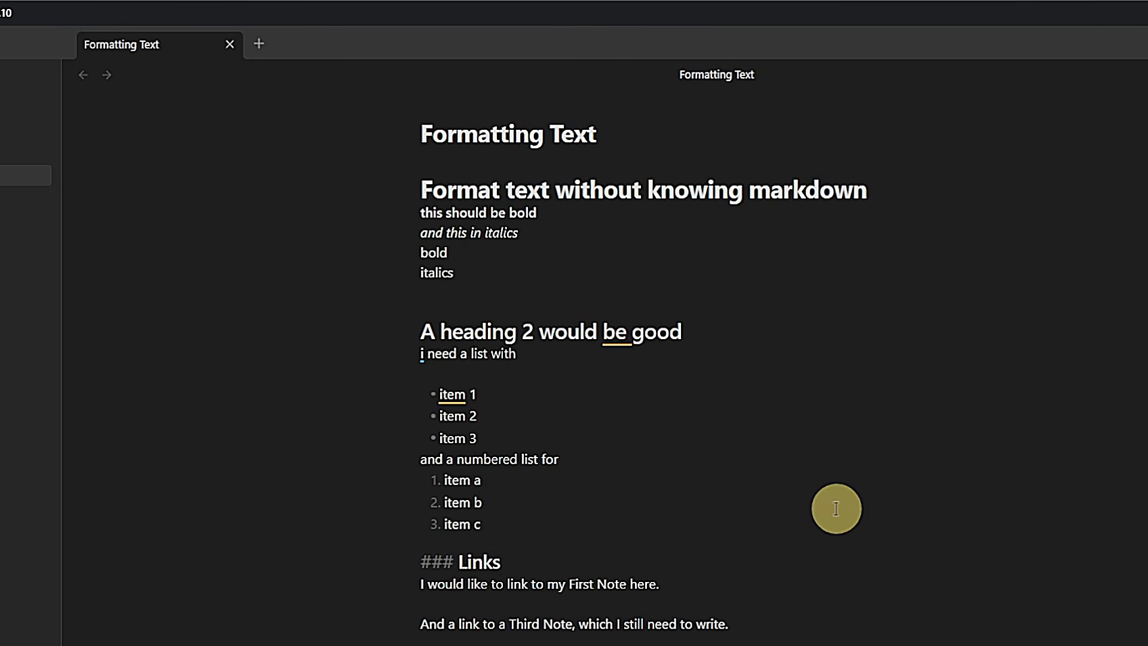
left_click(557, 215)
left_click(687, 242)
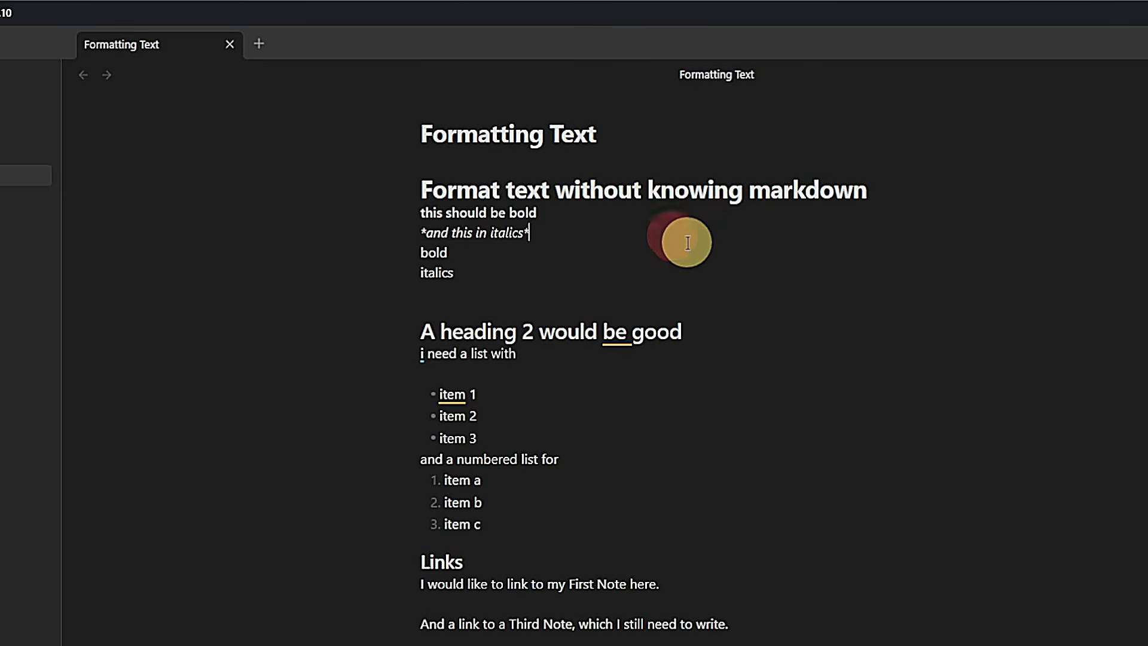
left_click(607, 392)
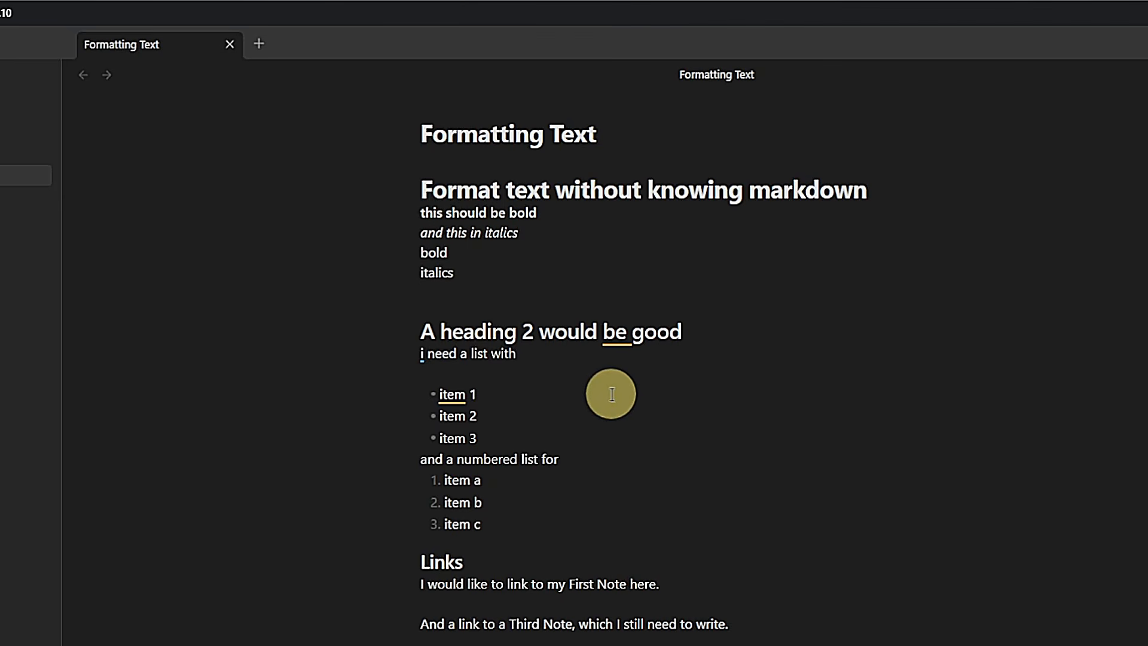
key("Home")
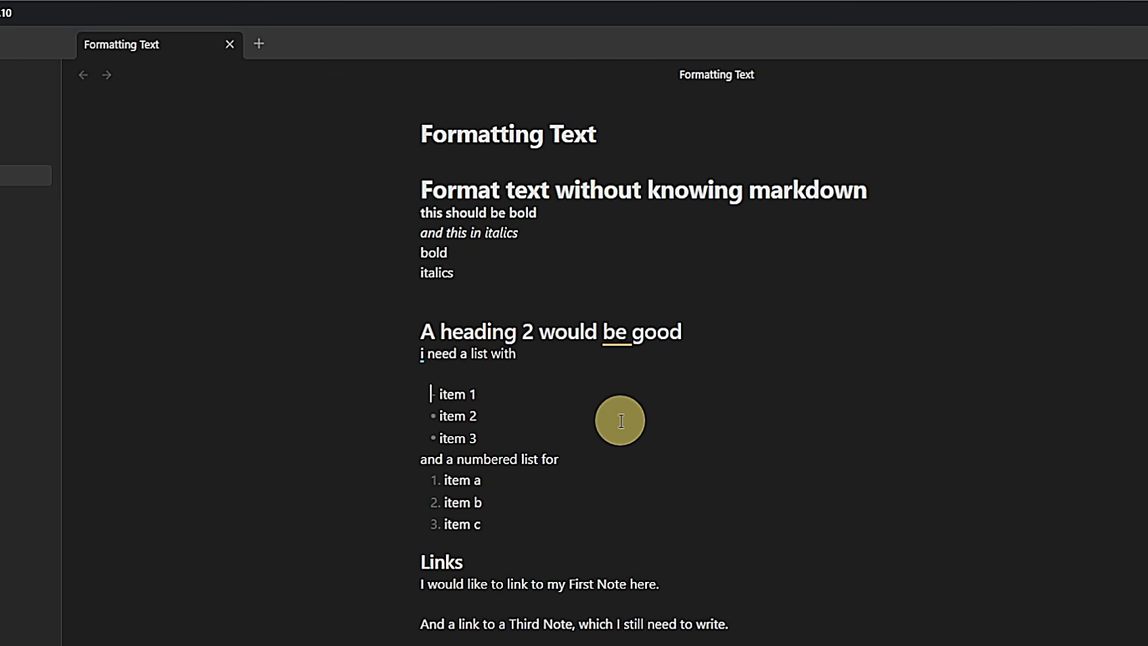
key("Down")
key("Down")
key("Down")
key("Down")
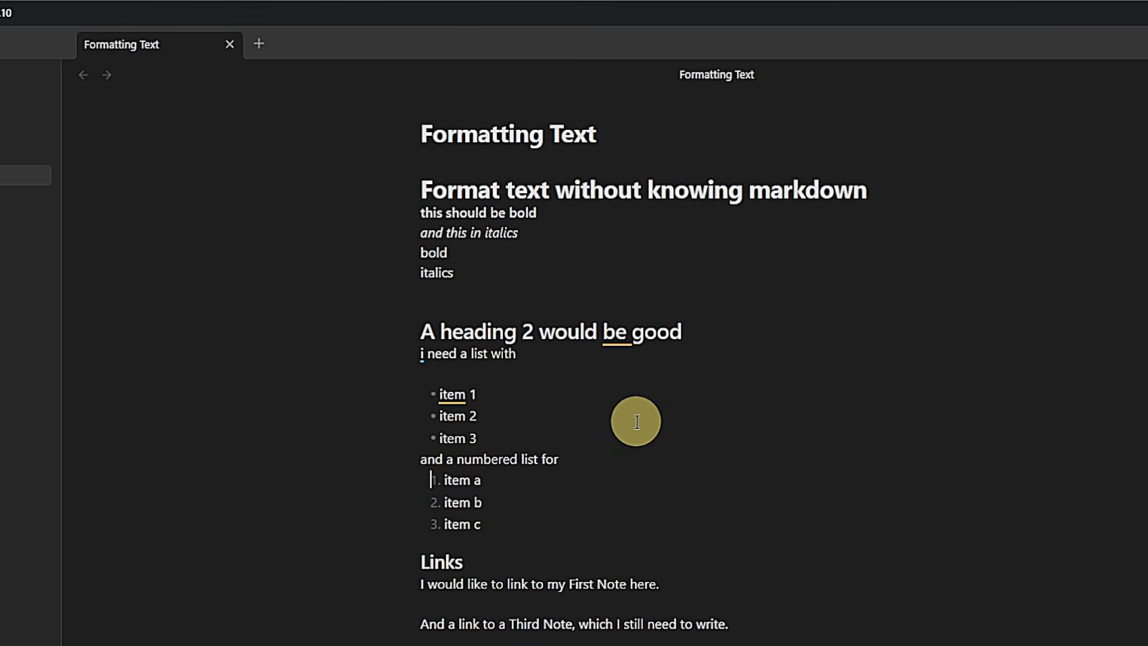
Make the single word "bold" bold and the single word "italics" below it italic
double_click(436, 251)
key("ctrl+b")
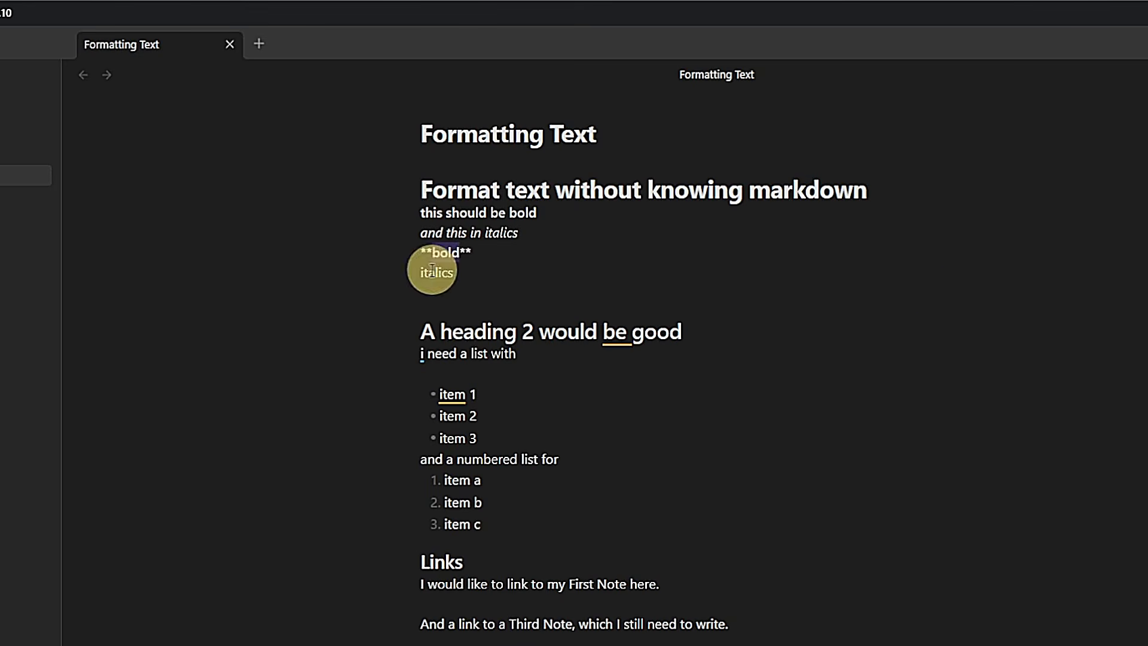
double_click(432, 272)
key("ctrl+i")
left_click(944, 323)
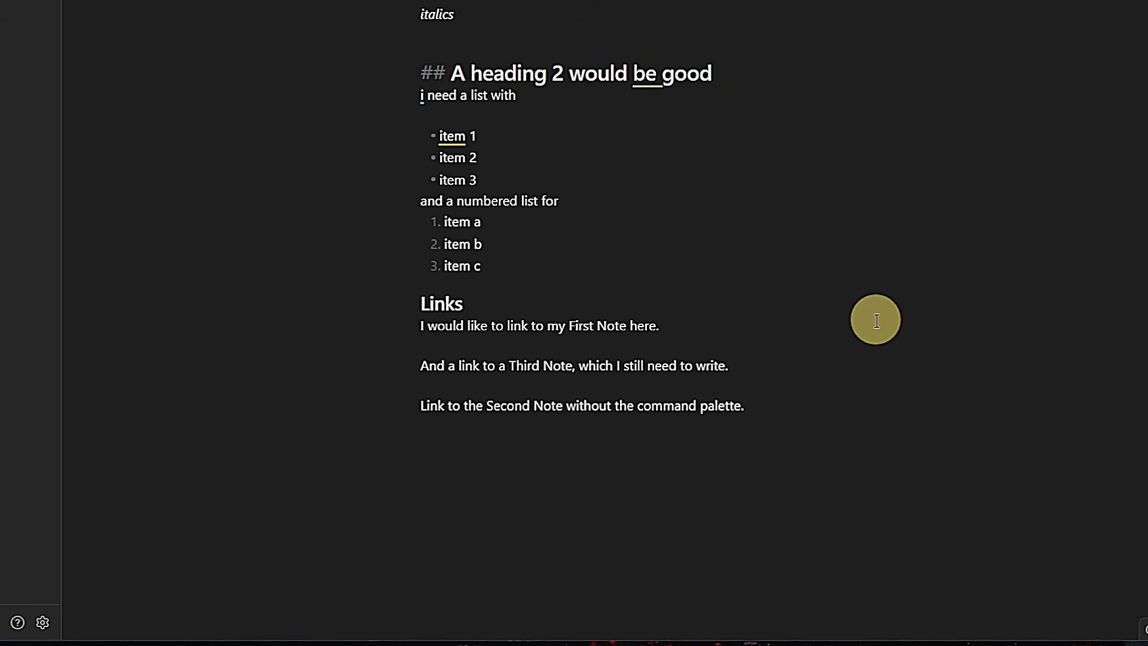
Turn the words "First Note" under the Links heading into an internal link to the First Note
left_click_drag(582, 322, 615, 325)
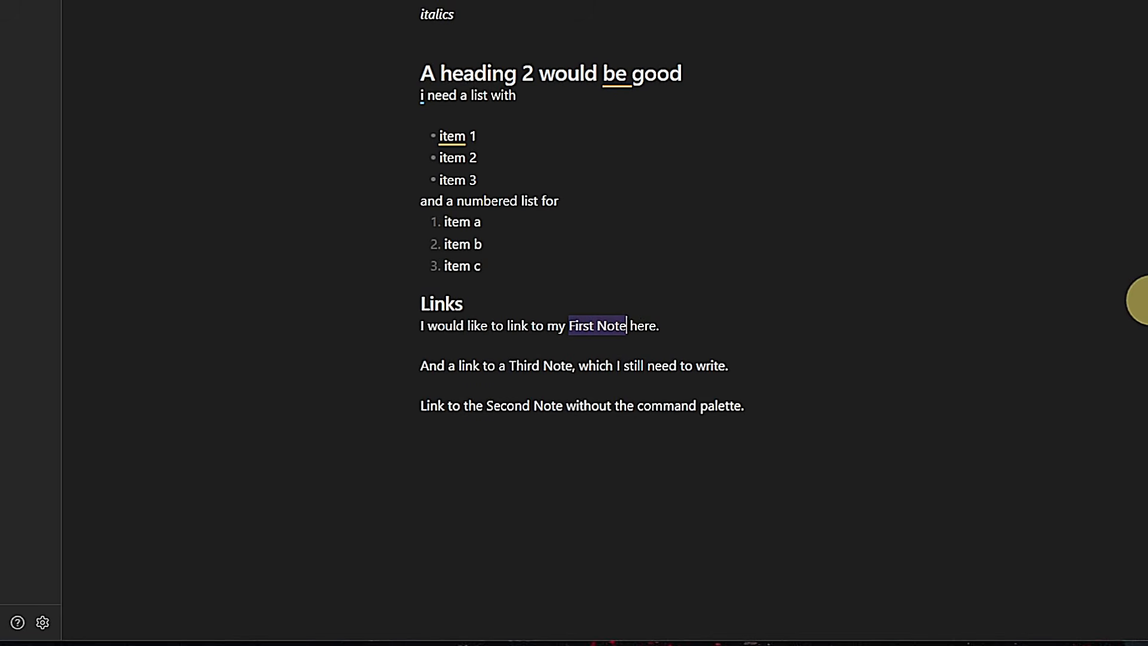
key("ctrl+p")
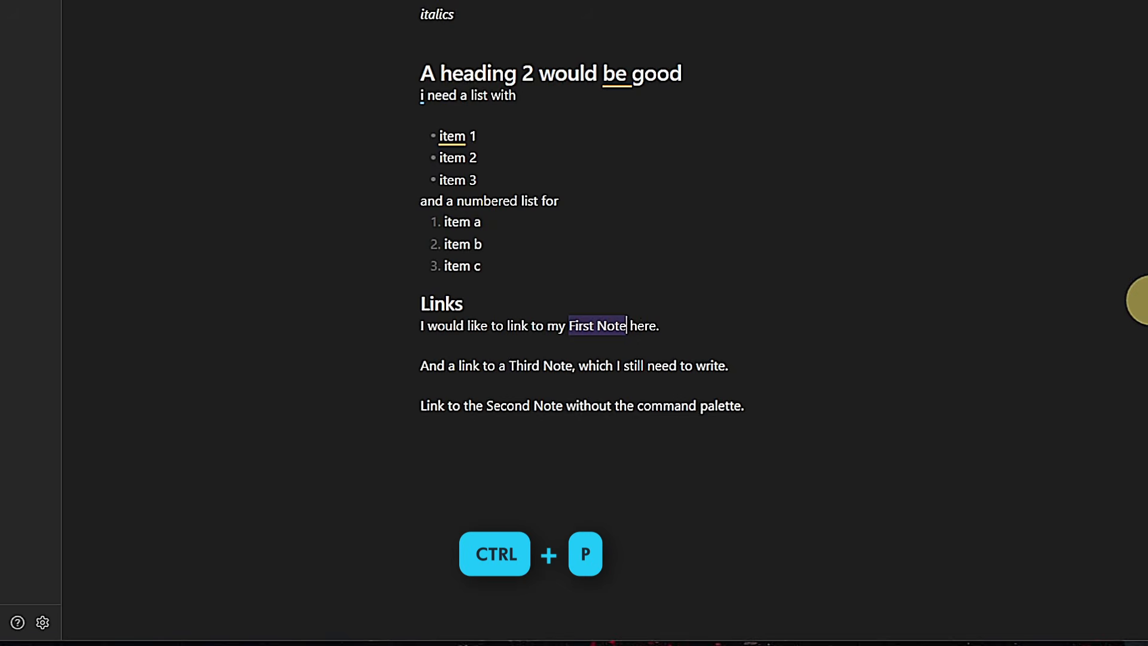
type("link")
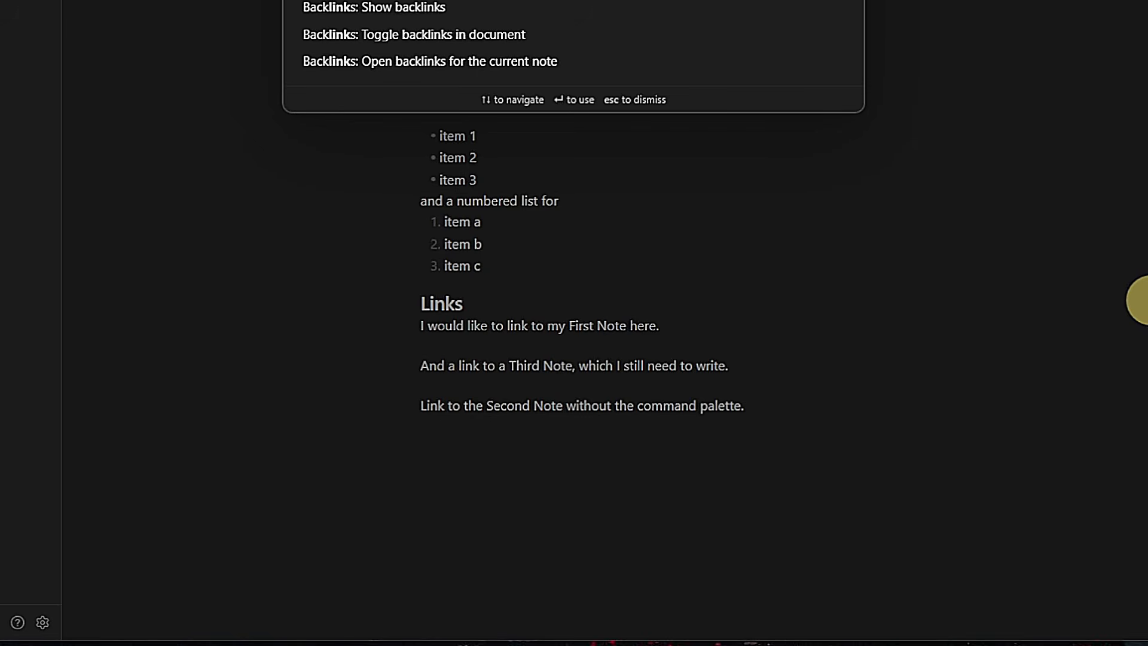
key("Return")
key("Return")
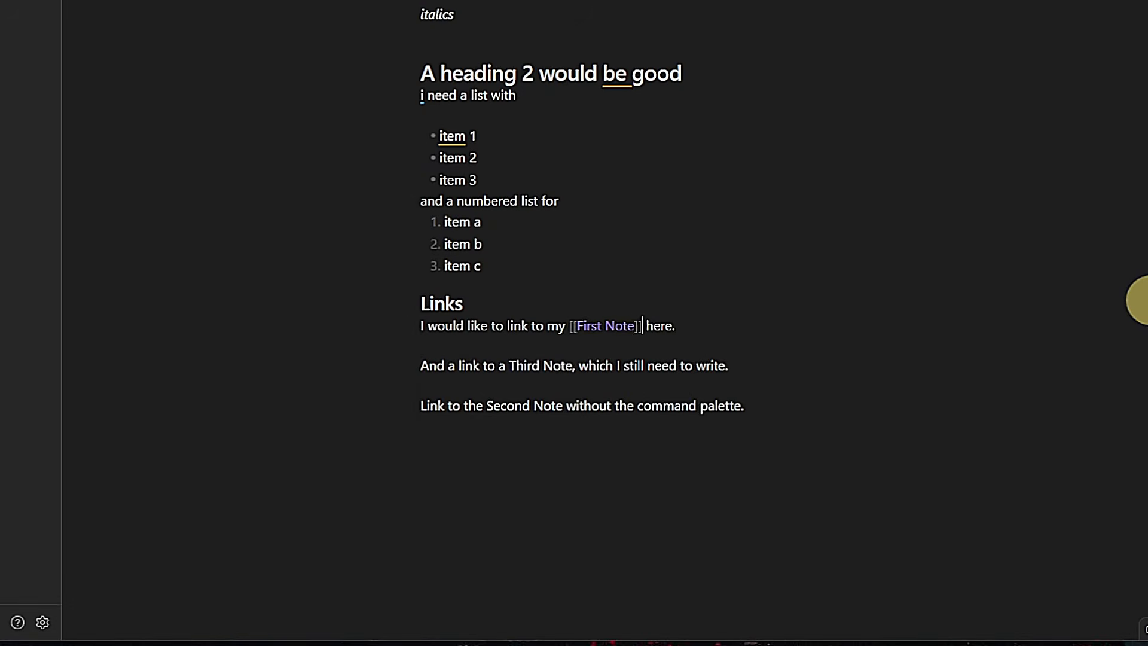
key("Down")
key("Down")
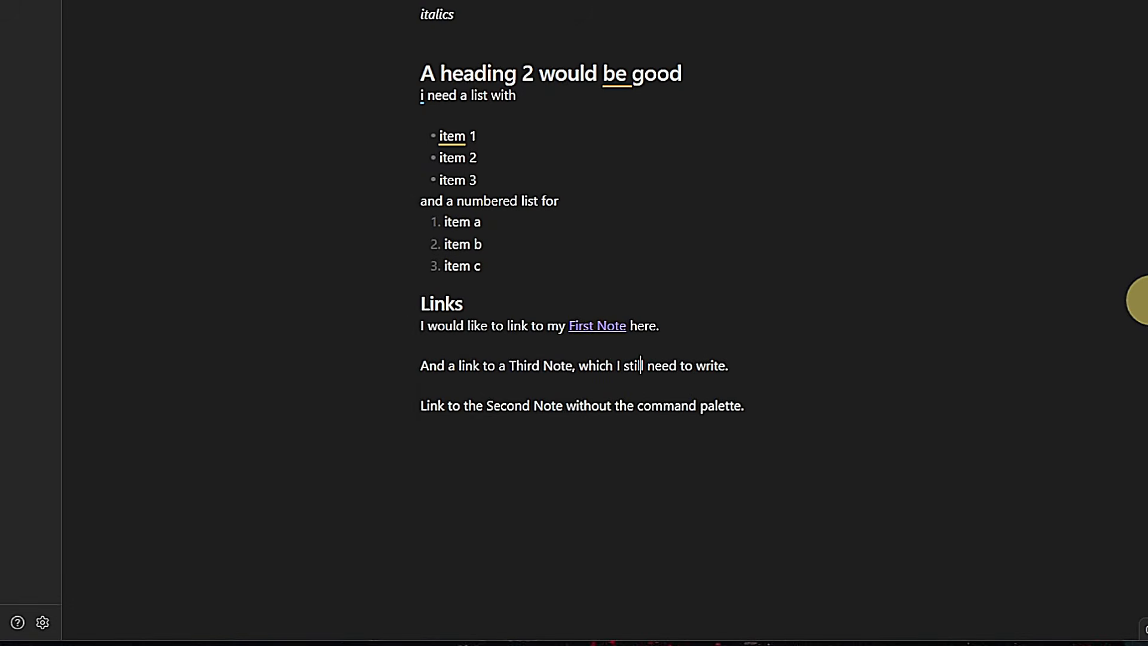
Open the First Note through its link under the Links heading and return to the formatting note
left_click(594, 322)
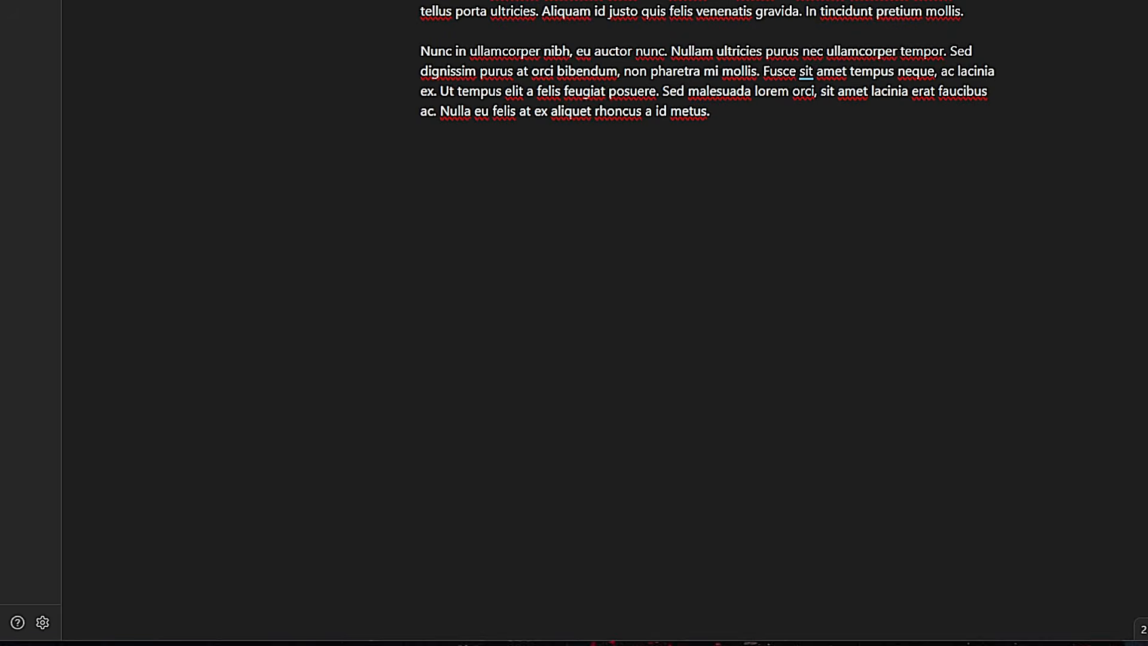
key("ctrl+alt+Left")
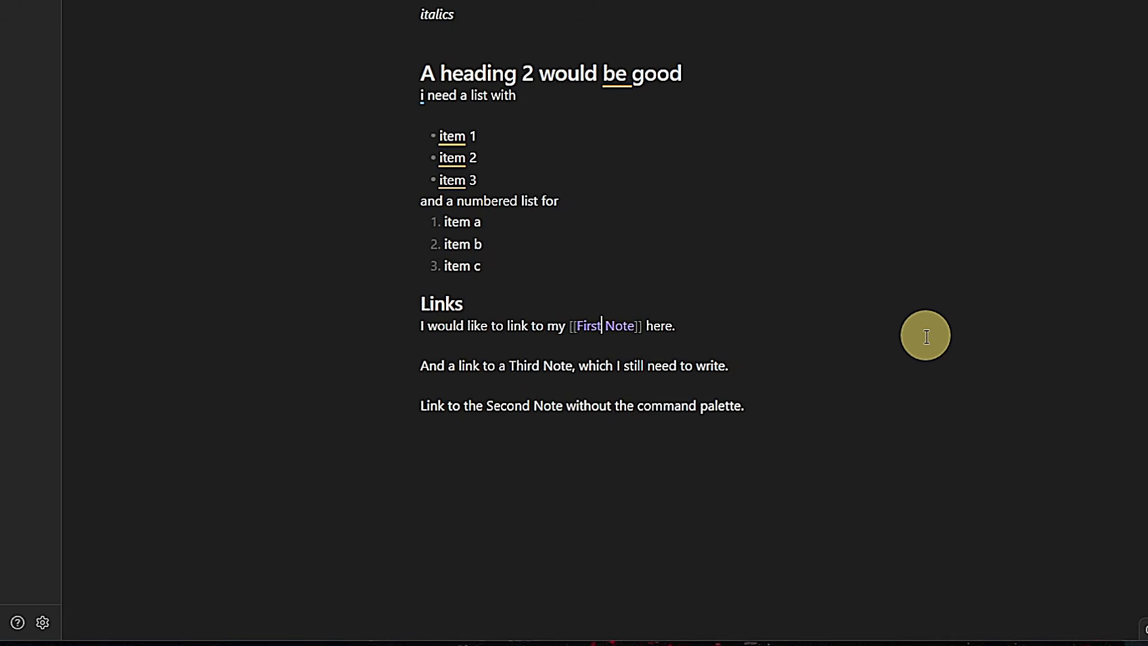
Turn the words "Third Note" under the Links heading into an internal link to a note that does not exist yet
key("Down")
key("Down")
key("ctrl+Left")
key("ctrl+Left")
key("ctrl+shift+Left")
key("ctrl+shift+Left")
key("ctrl+p")
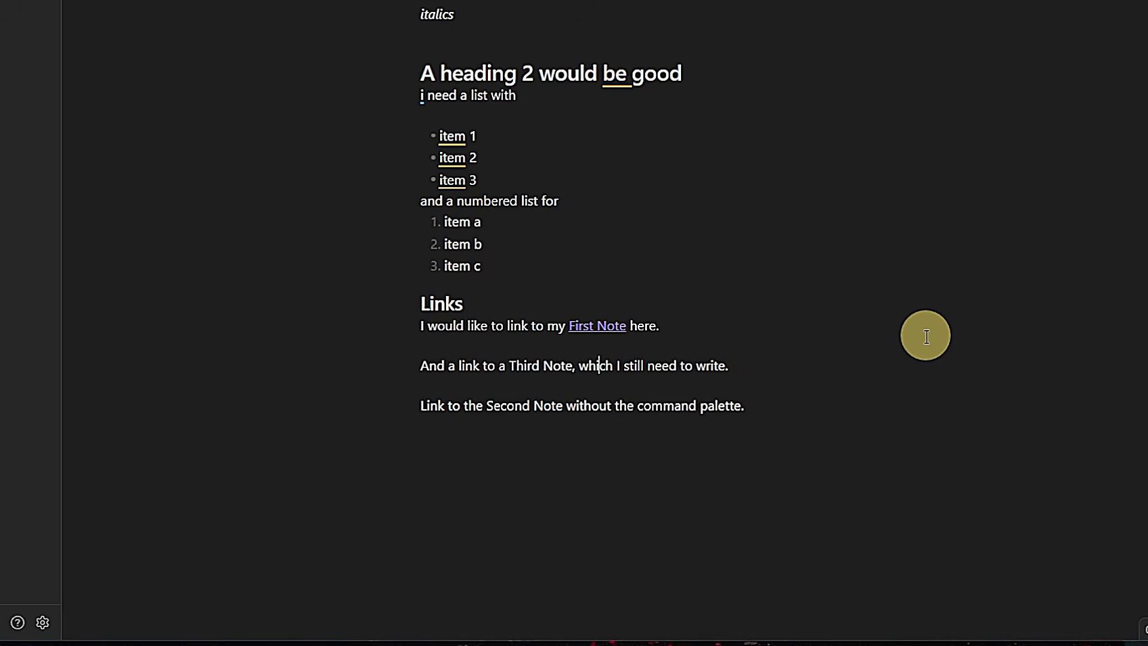
key("ctrl+Left")
key("ctrl+Left")
key("ctrl+shift+Left")
key("ctrl+shift+Left")
key("ctrl+p")
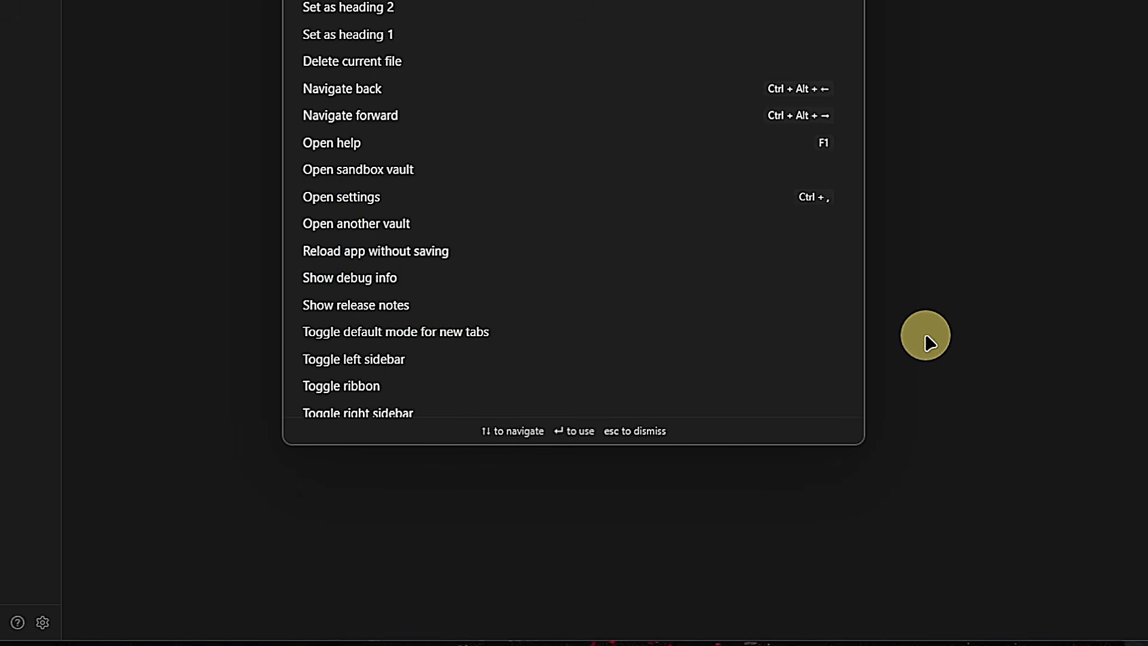
key("Escape")
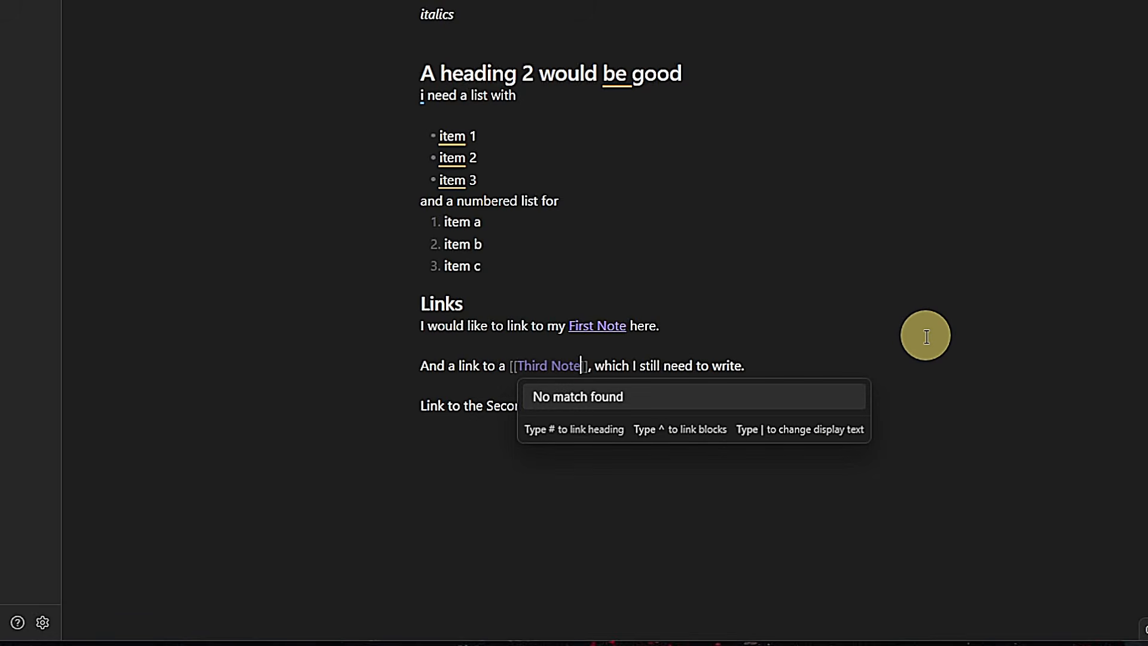
key("Escape")
key("Right")
key("Right")
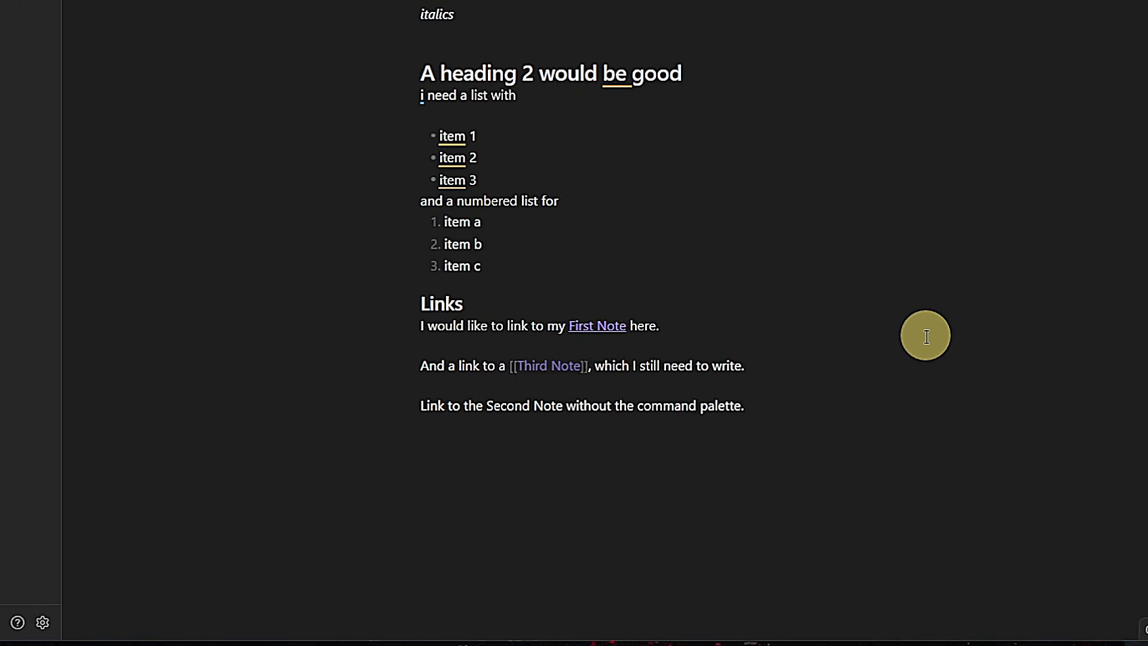
key("Down")
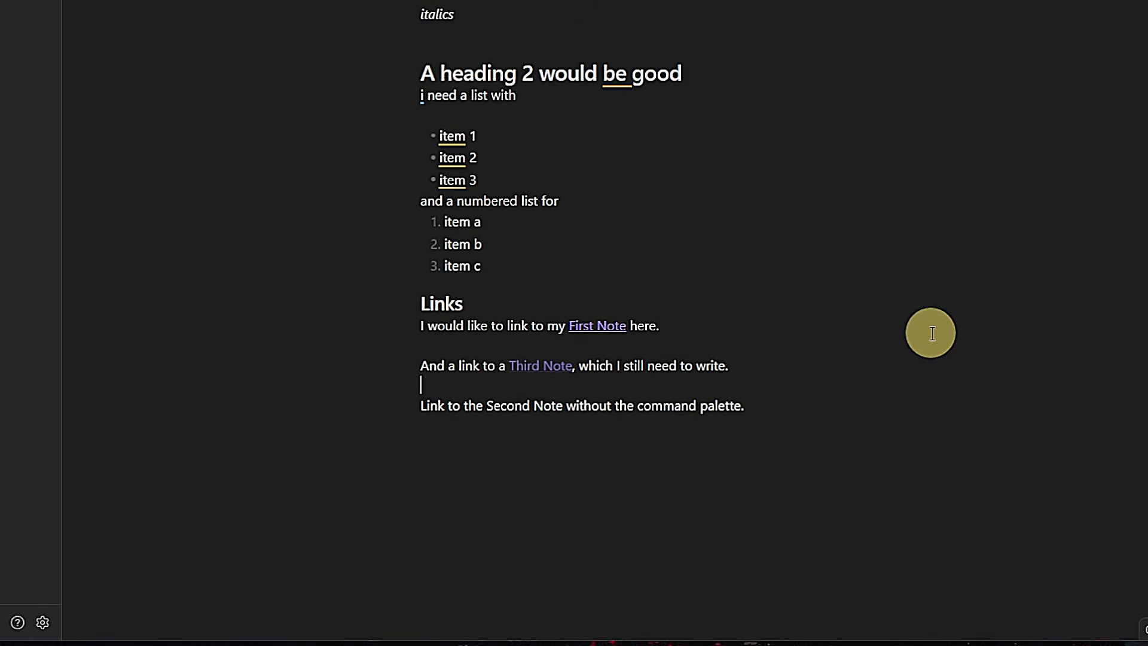
Create the Third Note by following its link, fill it with lorem ipsum text and return to the formatting note
left_click(544, 367)
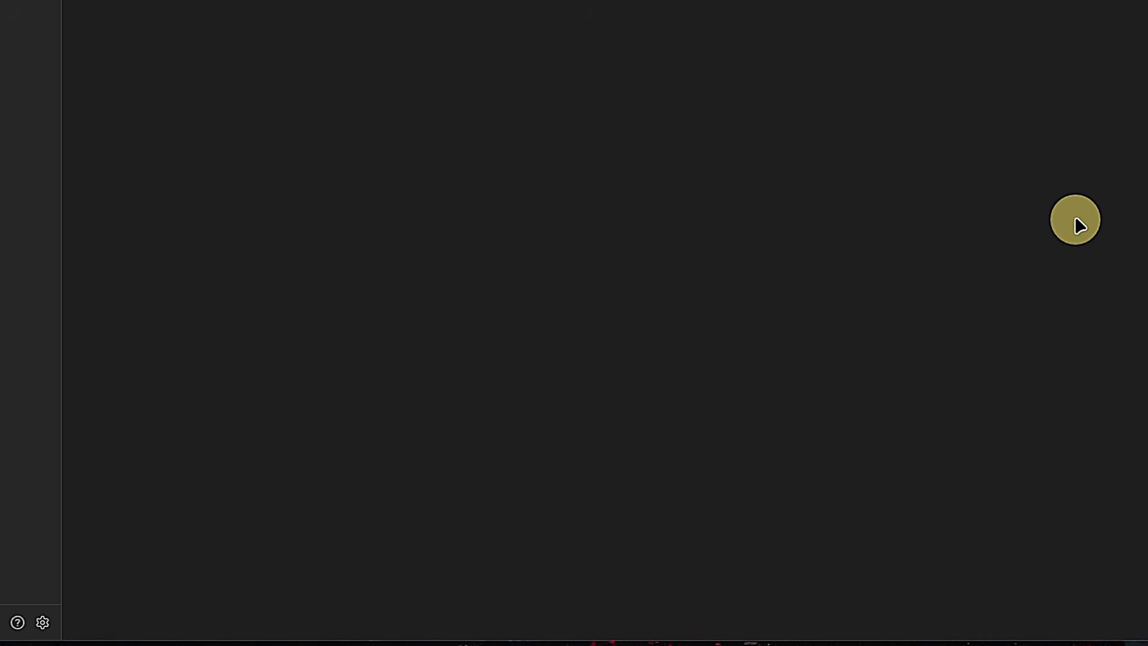
type("tellus porta ultricies. Aliquam id justo quis felis venenatis gravida. In tincidunt pretium mollis.")
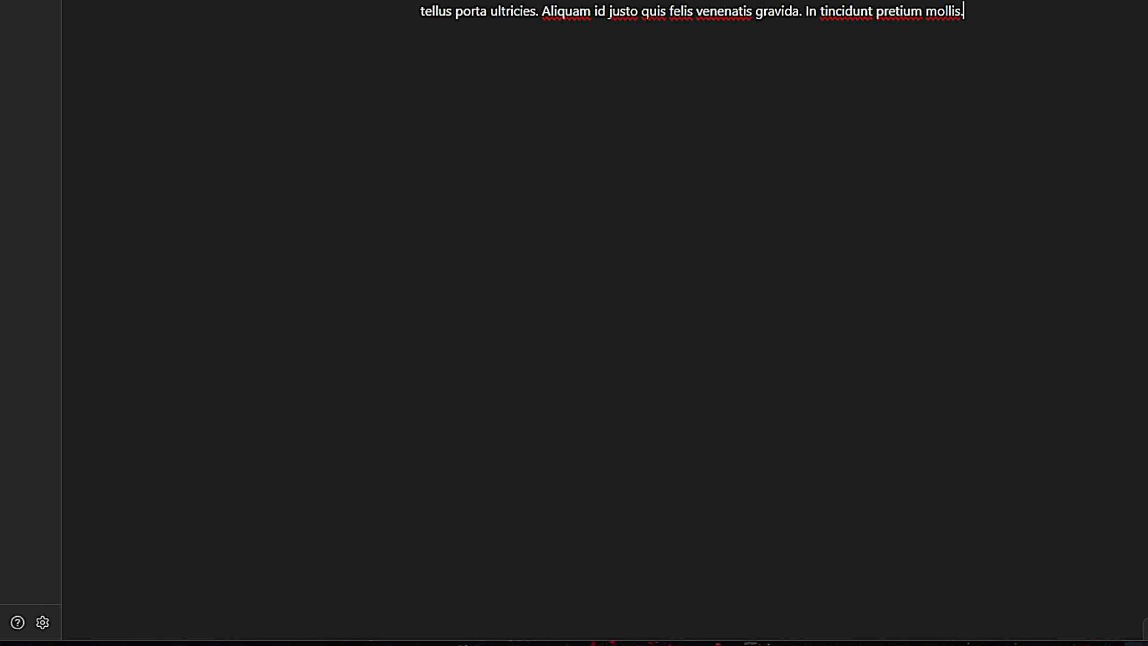
key("ctrl+alt+Left")
left_click(1023, 395)
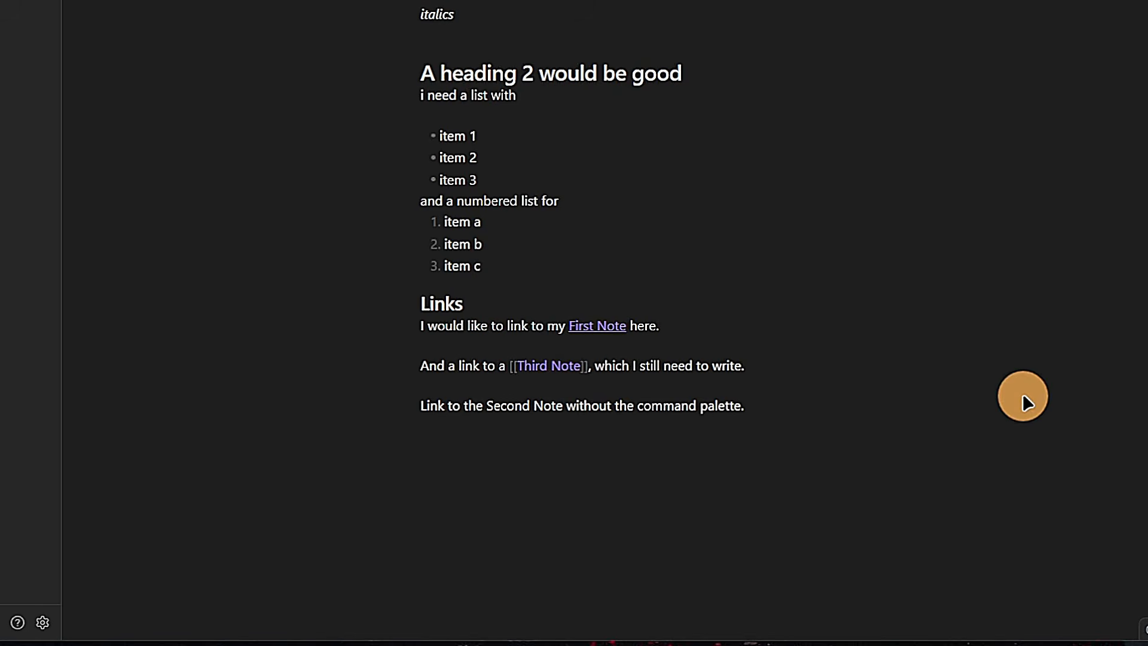
Turn the words "Second Note" in the last line into an internal link by wrapping them in double square brackets
left_click(767, 404)
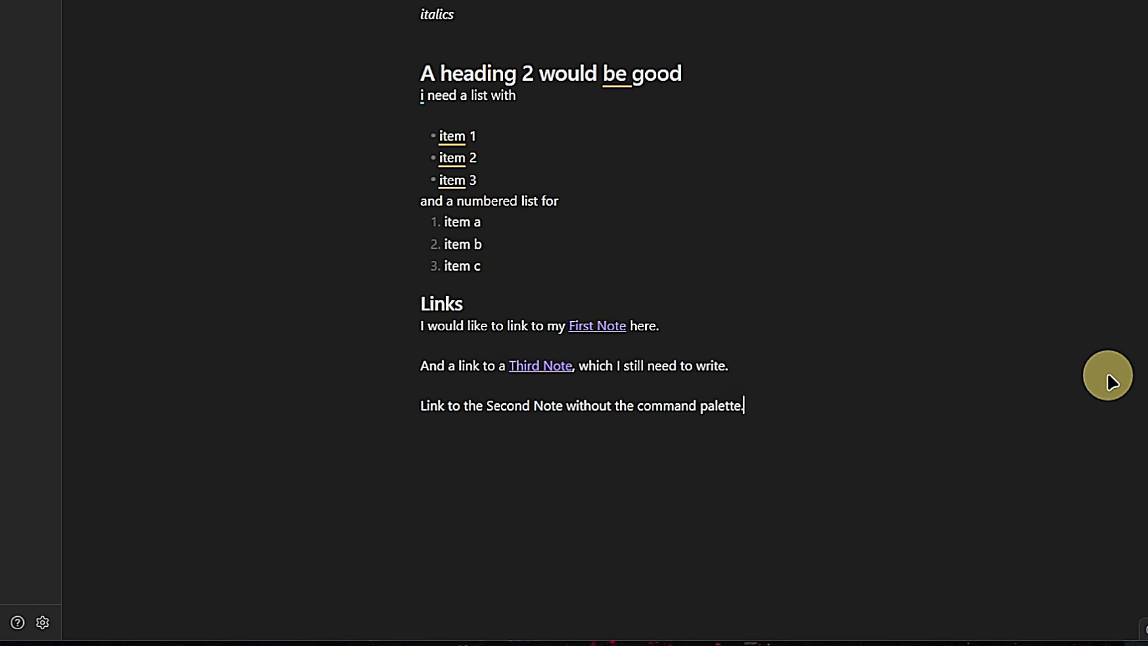
left_click_drag(513, 411, 556, 407)
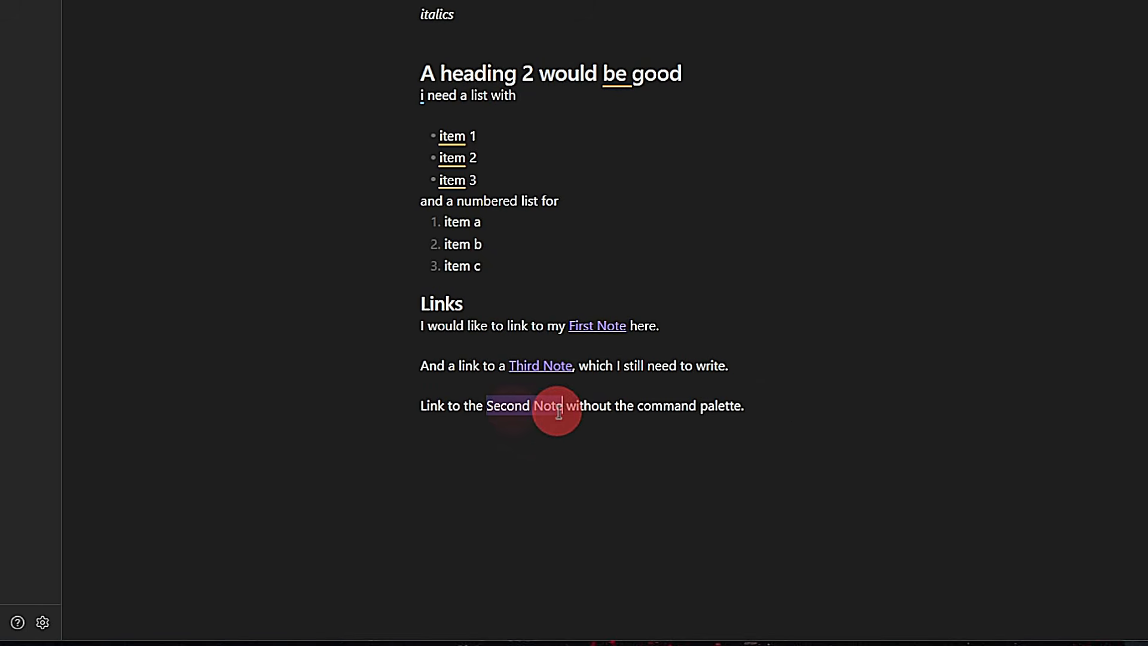
type("[[")
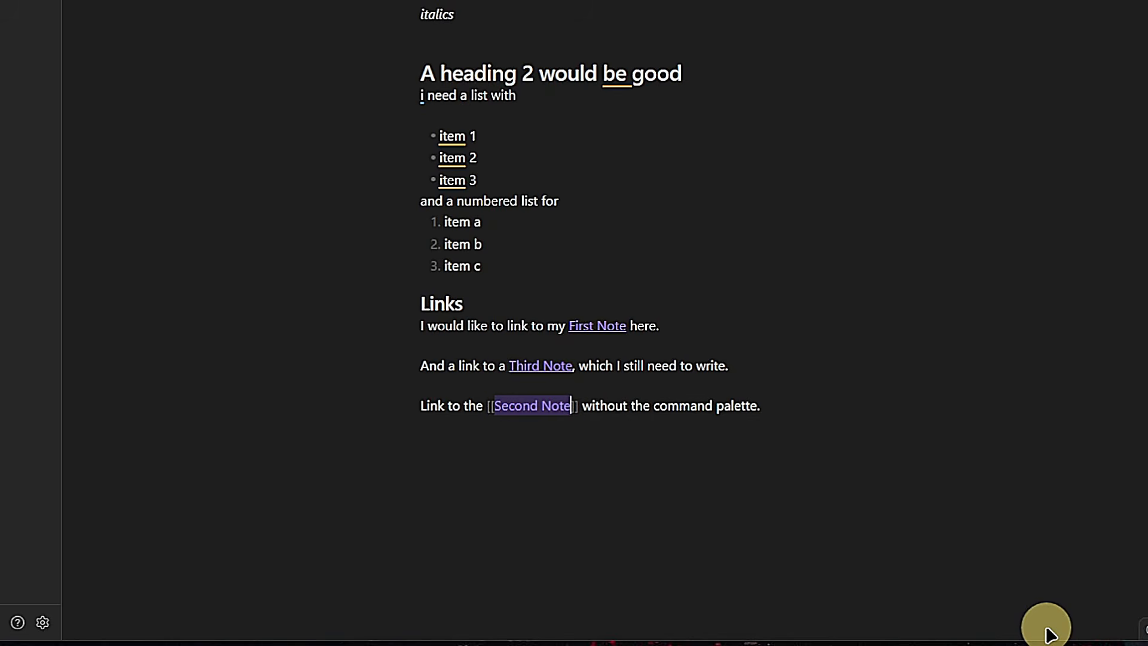
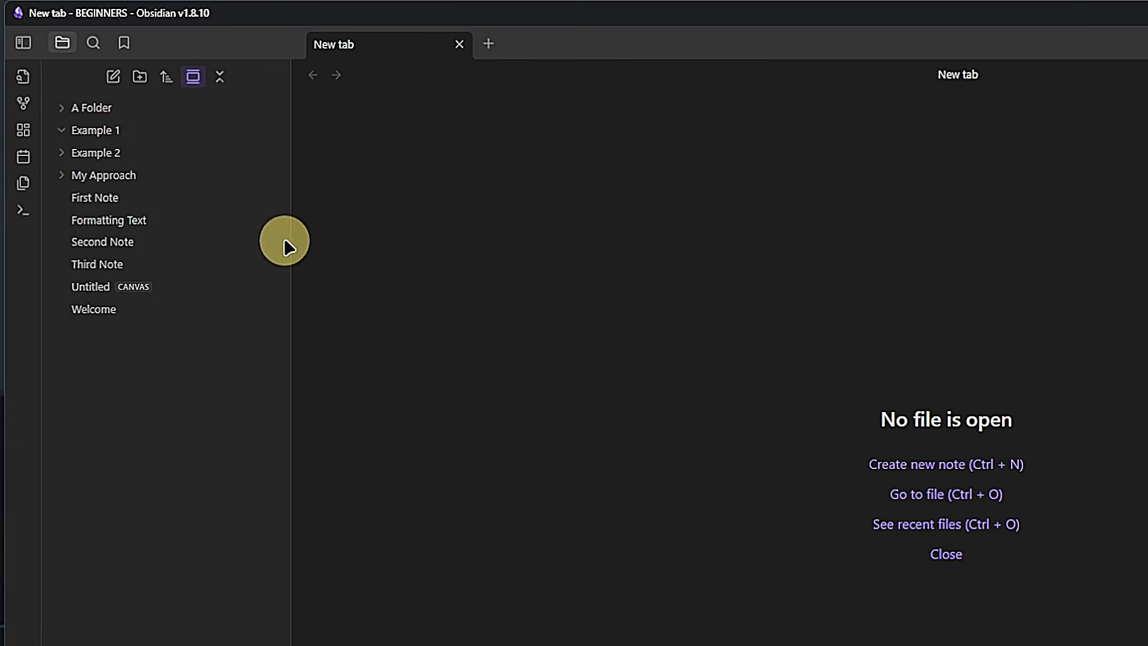
Create a subfolder named Templates inside the Example 1 folder
right_click(110, 127)
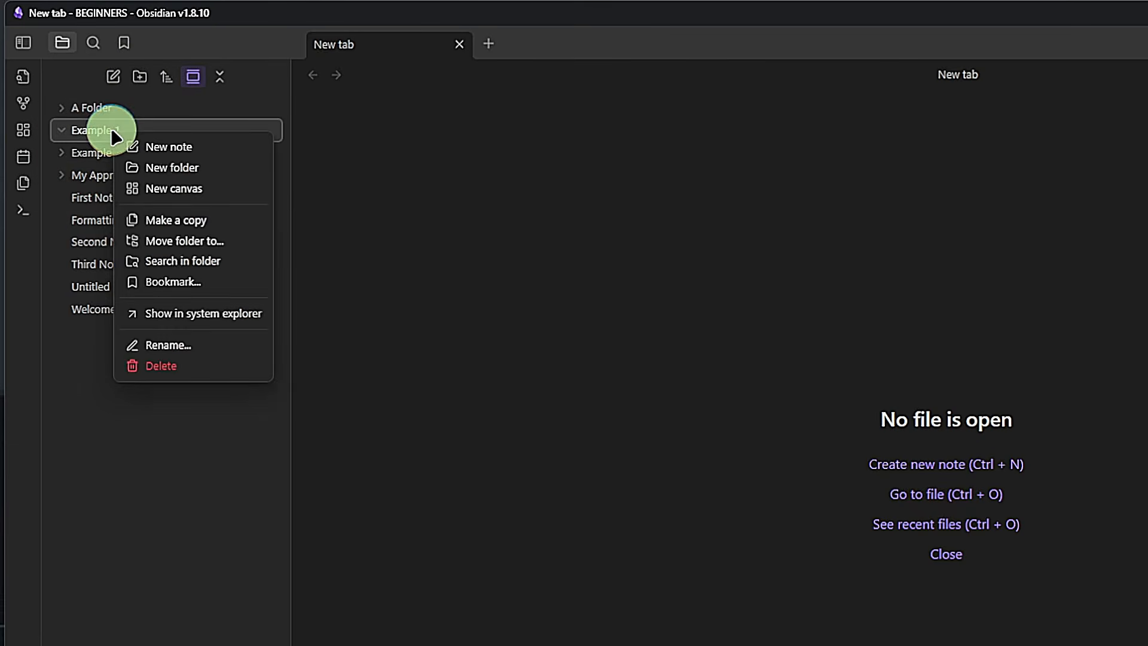
left_click(231, 167)
type("Templates")
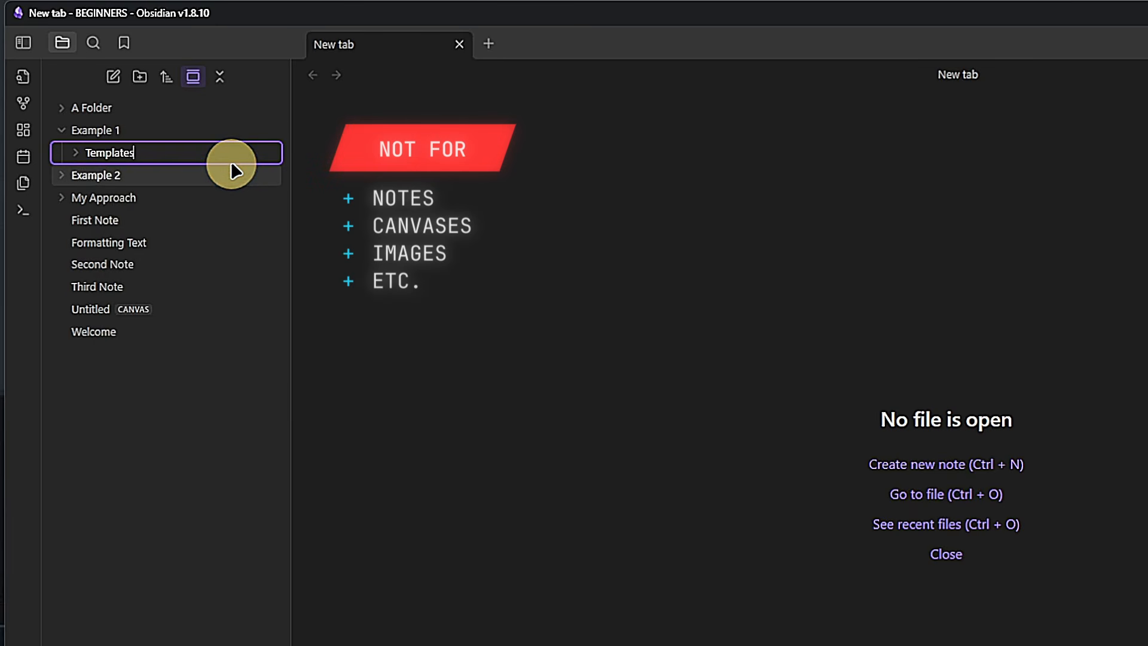
key("Return")
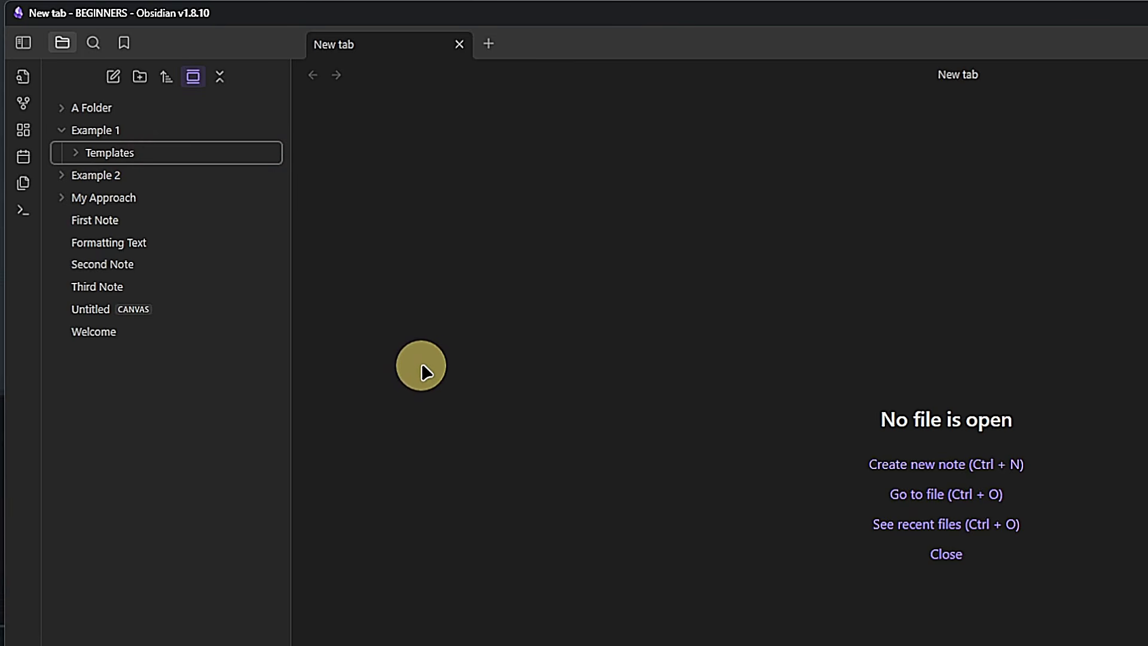
Create a subfolder named 90 Templates inside the Example 2 folder
right_click(124, 174)
left_click(196, 210)
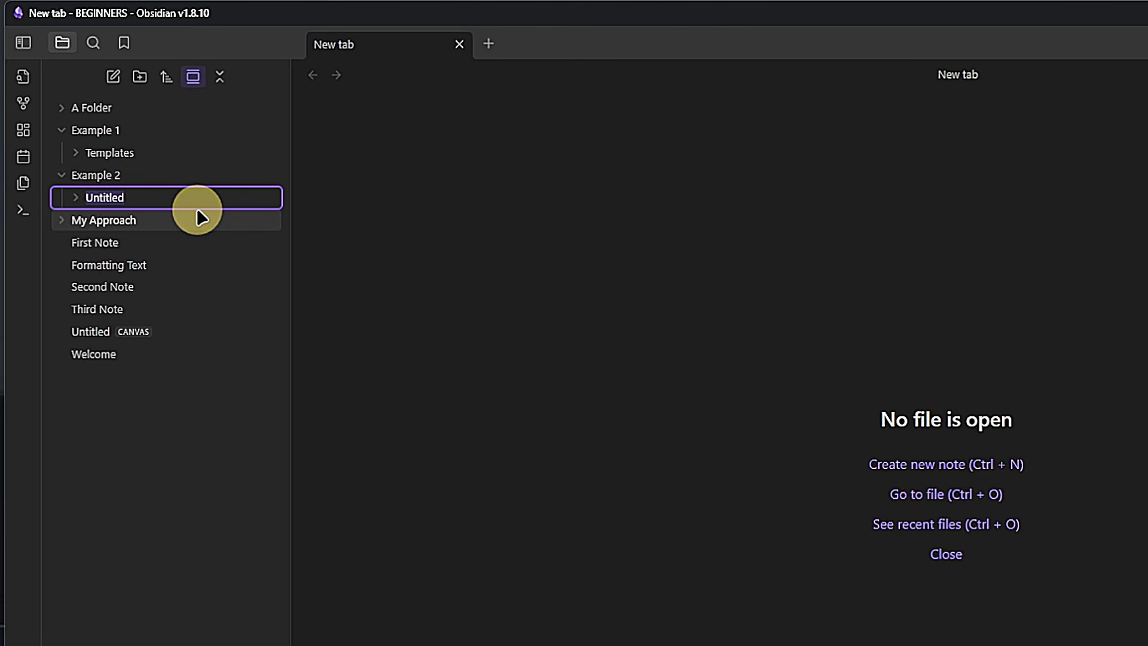
type("90 Templates")
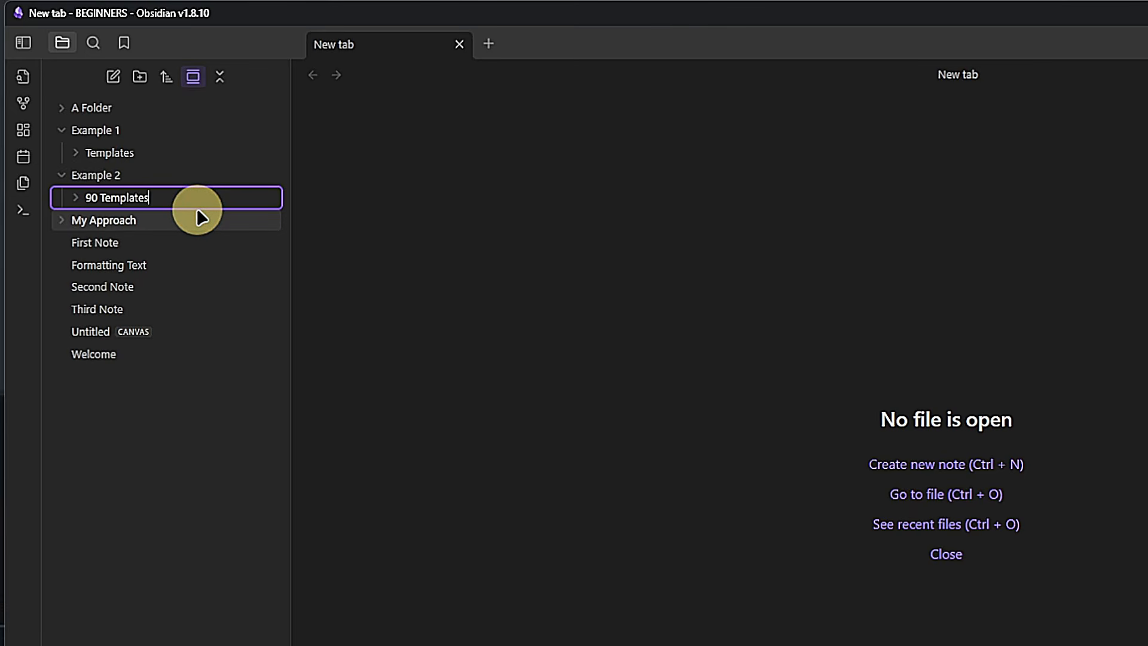
key("Return")
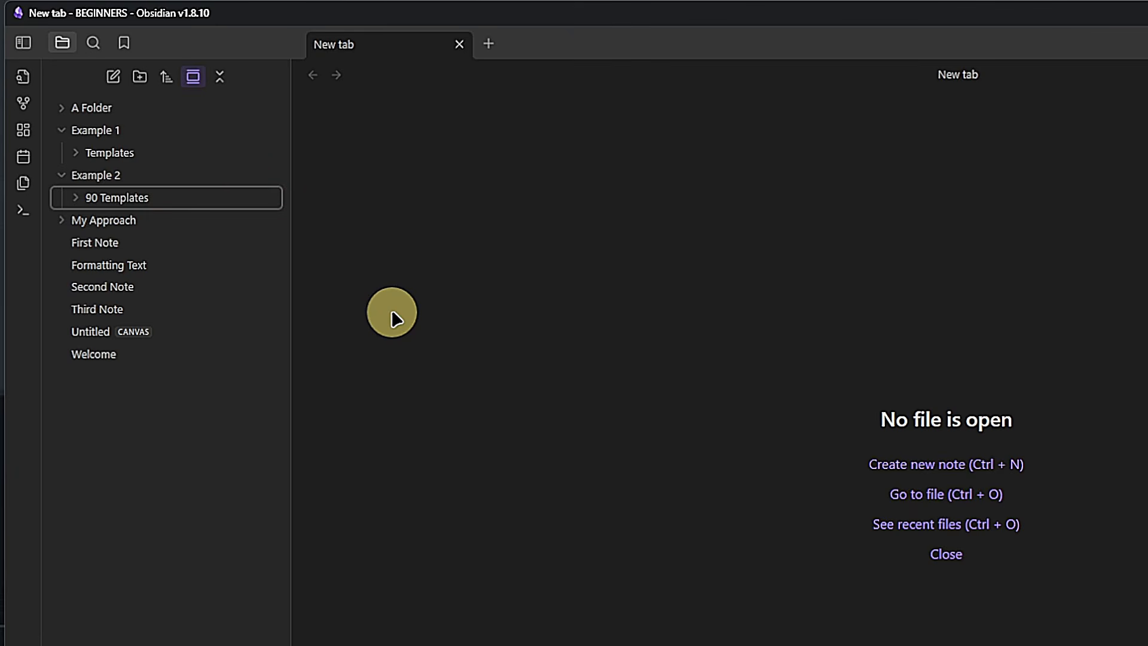
Create a subfolder named 90 Organize inside the My Approach folder
right_click(146, 219)
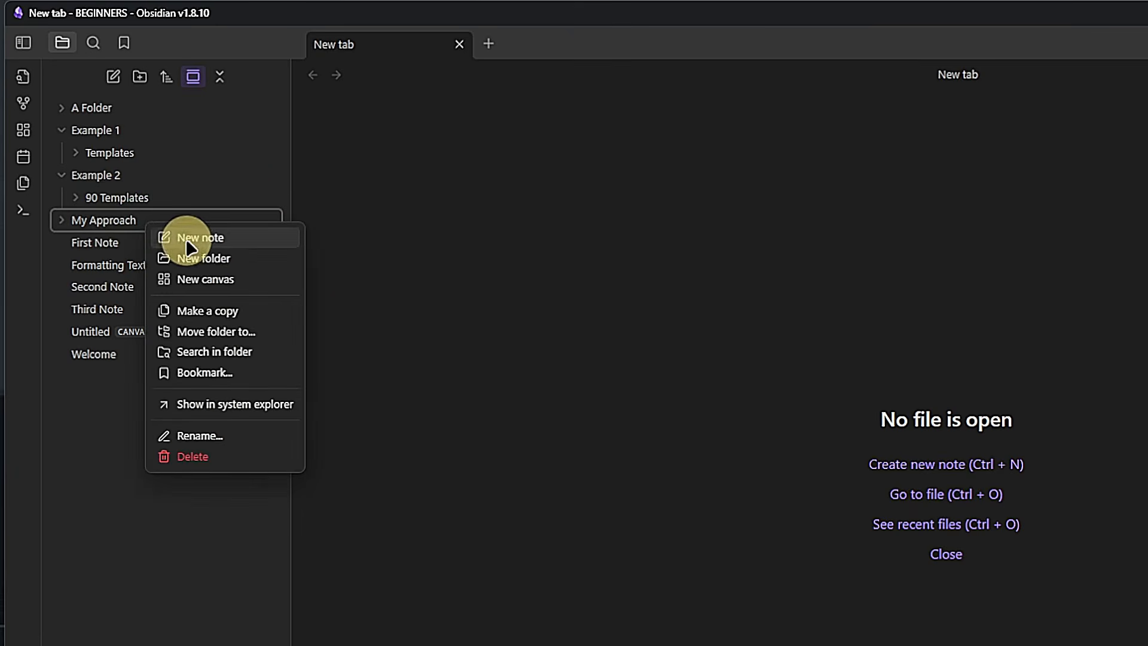
left_click(197, 256)
type("90 Organize")
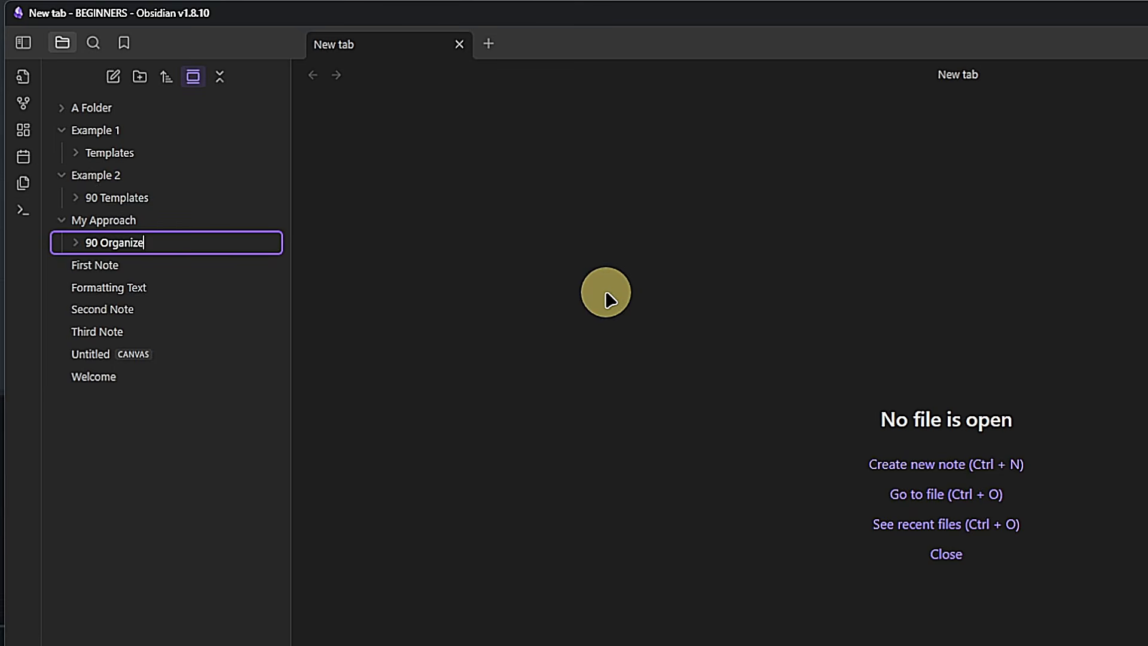
key("Return")
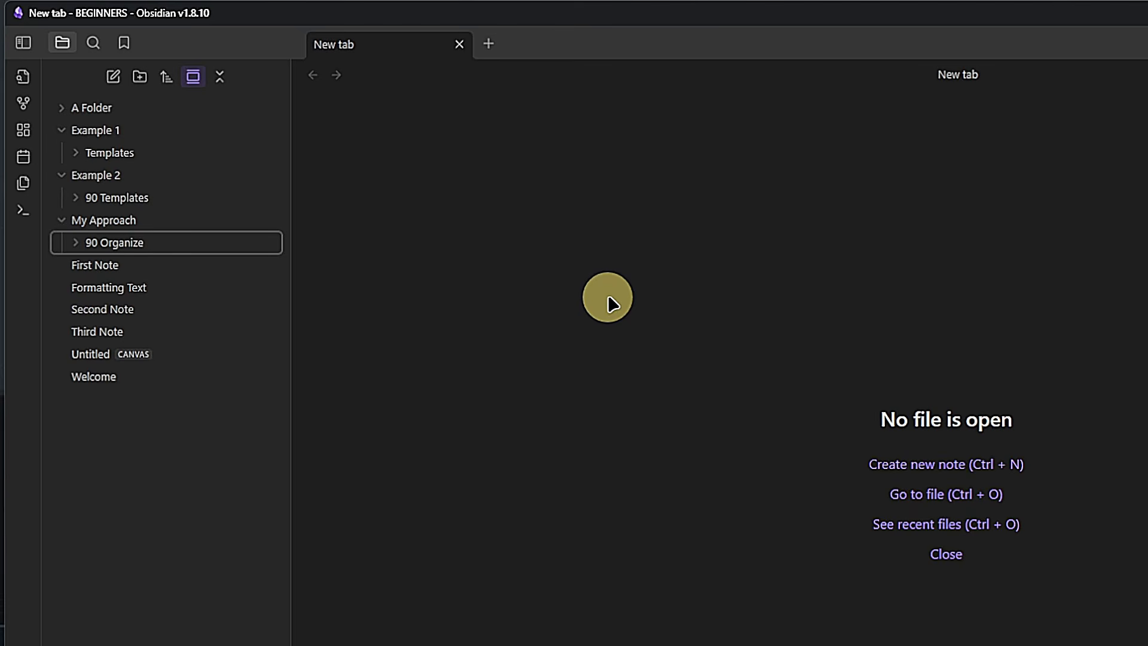
Create a subfolder named Inbox inside the Example 1 folder
right_click(152, 131)
left_click(217, 159)
type("Inbox")
key("Return")
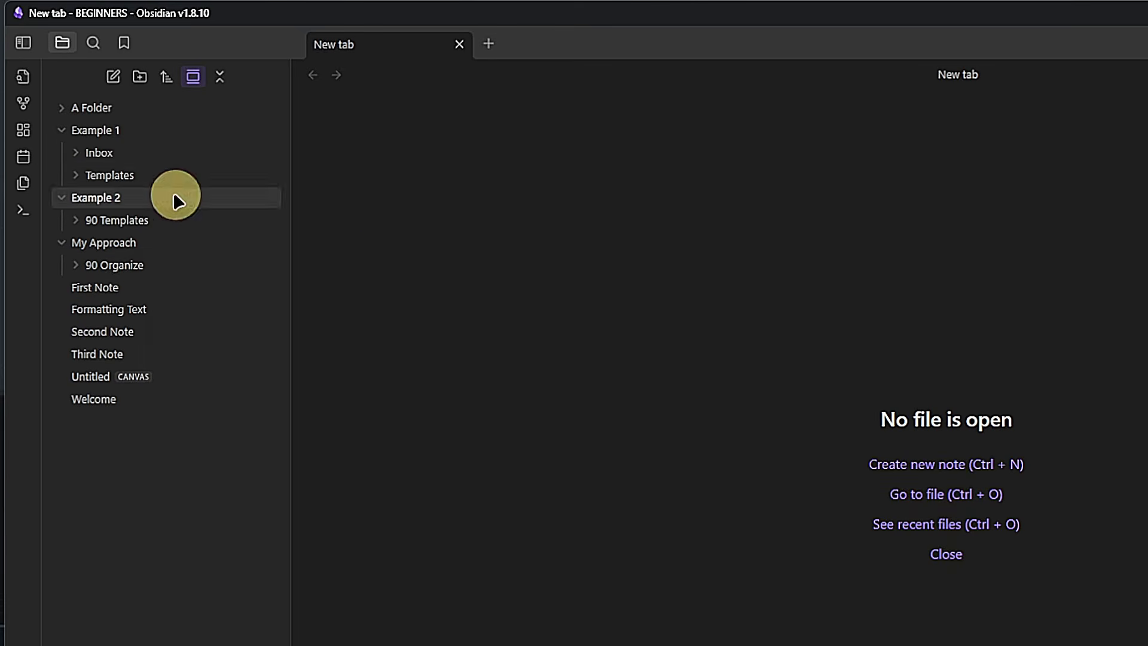
Create a subfolder named 00 Inbox in the Example 2 folder and another 00 Inbox in the My Approach folder
right_click(174, 198)
left_click(202, 230)
type("00 Inbox")
key("Return")
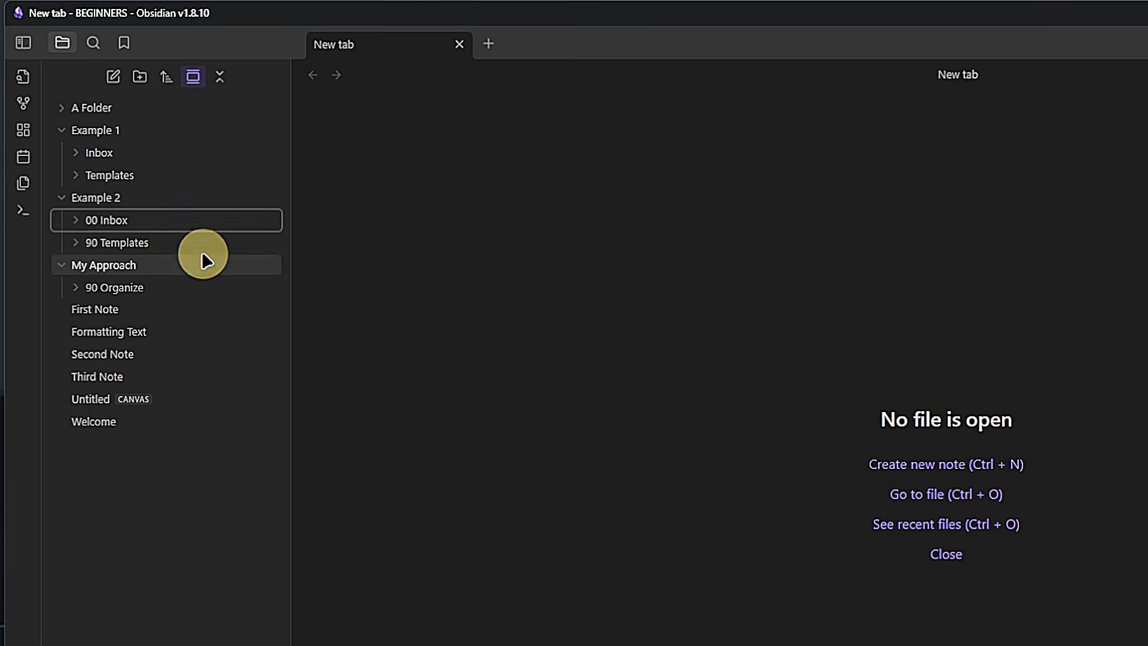
right_click(200, 265)
left_click(251, 300)
type("00 Inbox")
key("Return")
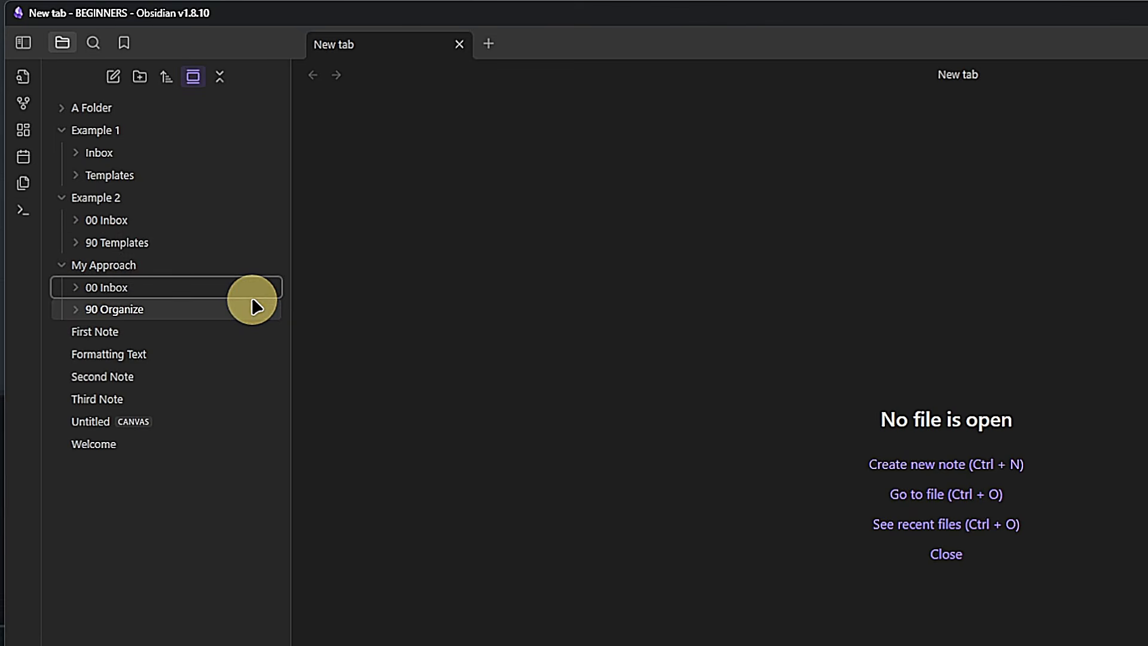
Create a subfolder named Notes inside the Example 1 folder
right_click(132, 130)
left_click(189, 165)
type("Notes")
key("Return")
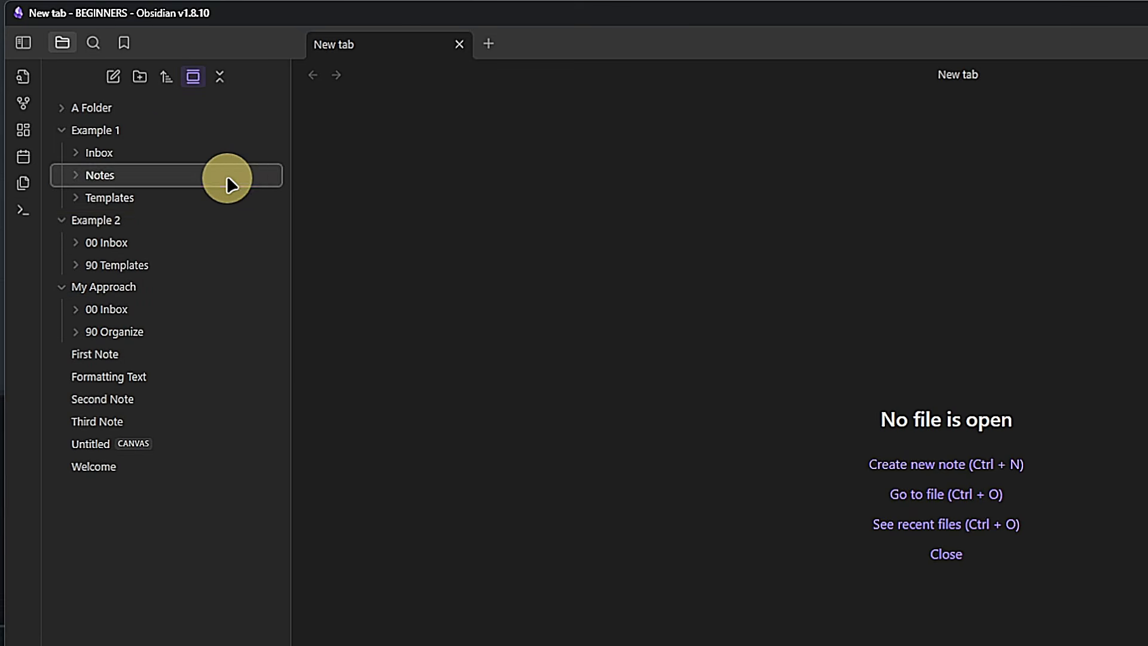
Create a subfolder named 10 Notes inside the Example 2 folder
right_click(210, 220)
left_click(255, 257)
type("10")
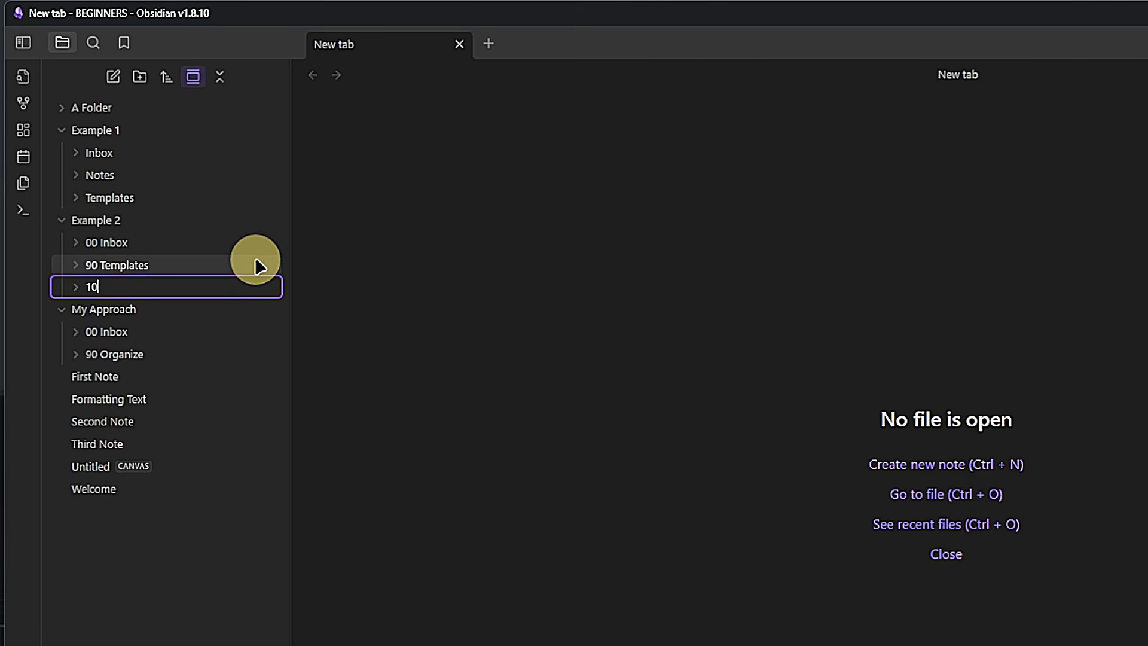
type(" Notes")
key("Return")
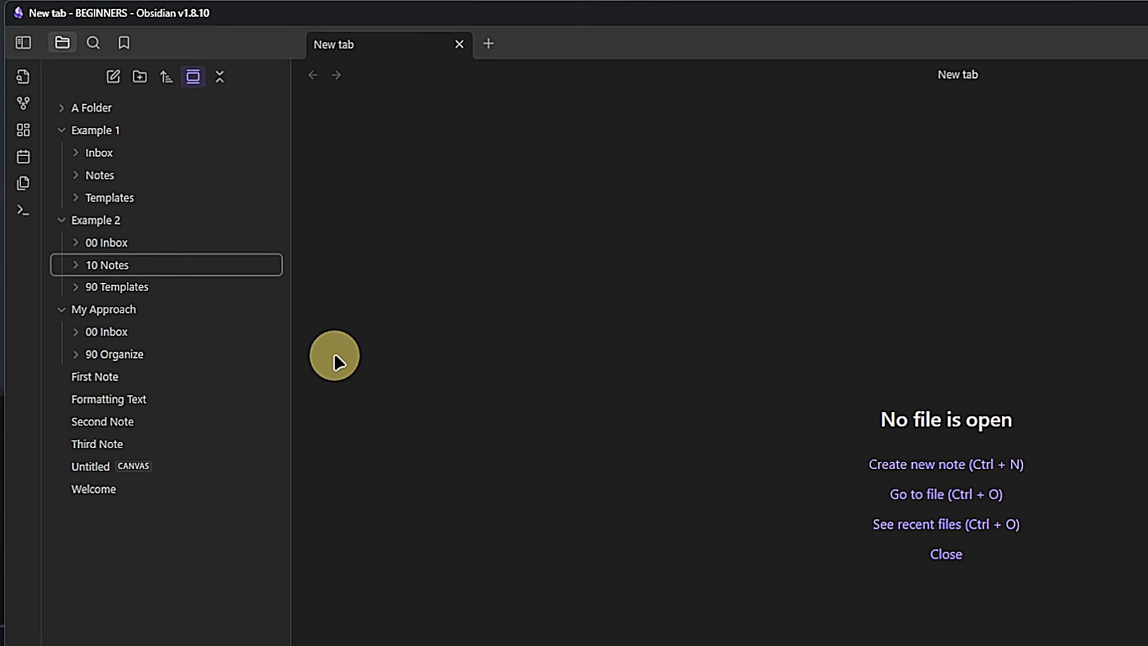
Create two subfolders named 01 Projects and 02 Areas inside the My Approach folder
right_click(163, 308)
left_click(205, 346)
type("01 ")
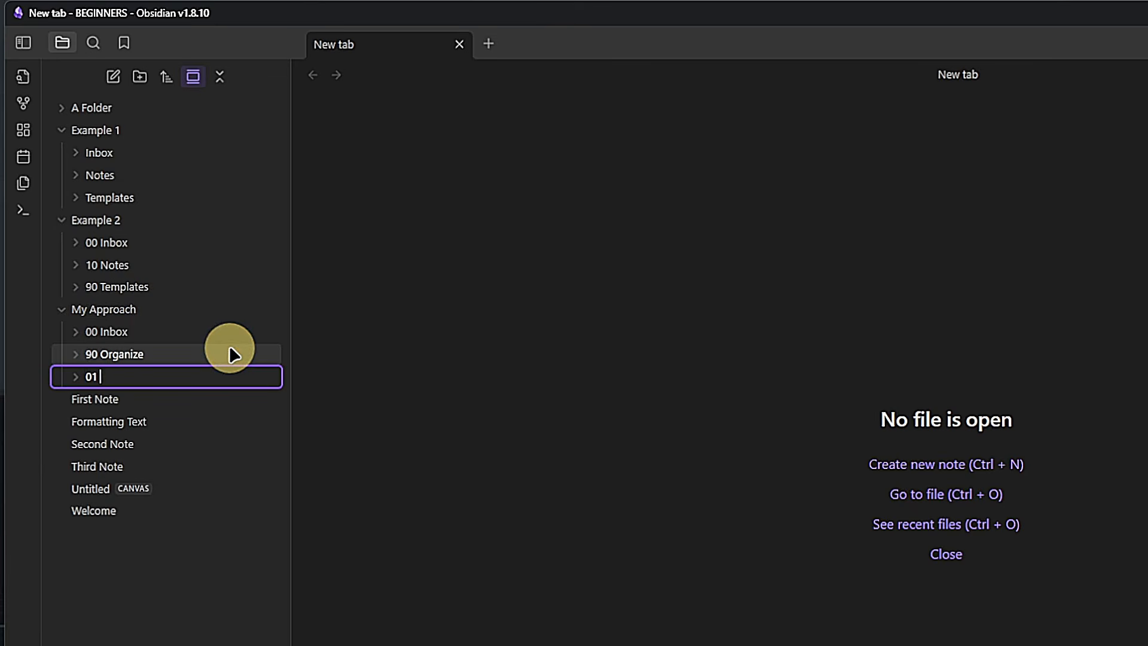
type("Projects")
key("Return")
right_click(171, 308)
left_click(215, 343)
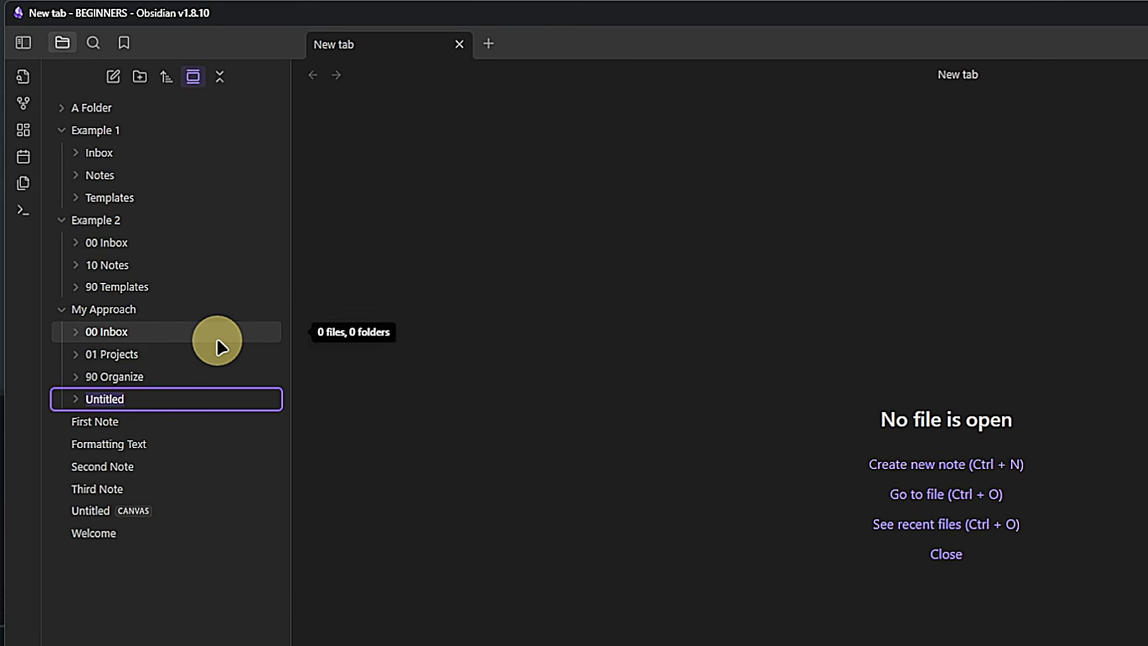
type("02 Areas")
key("Return")
Create two subfolders named 03 Resources and 04 Archive inside the My Approach folder
right_click(196, 312)
left_click(242, 346)
type("0")
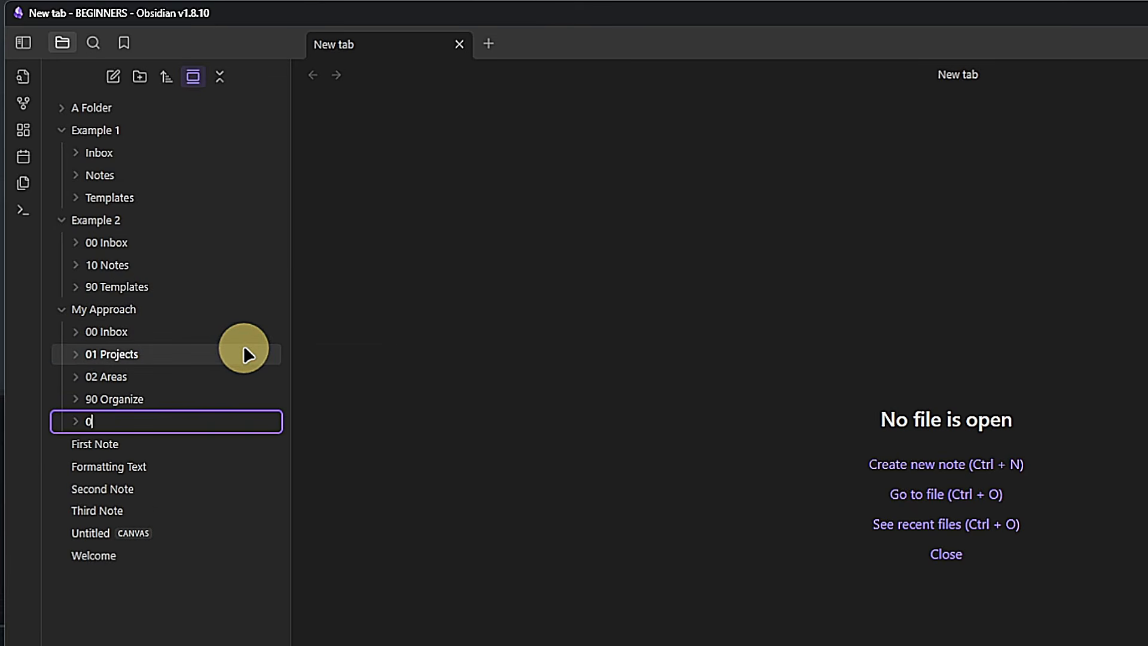
type("3 Resources")
key("Return")
right_click(170, 313)
left_click(200, 338)
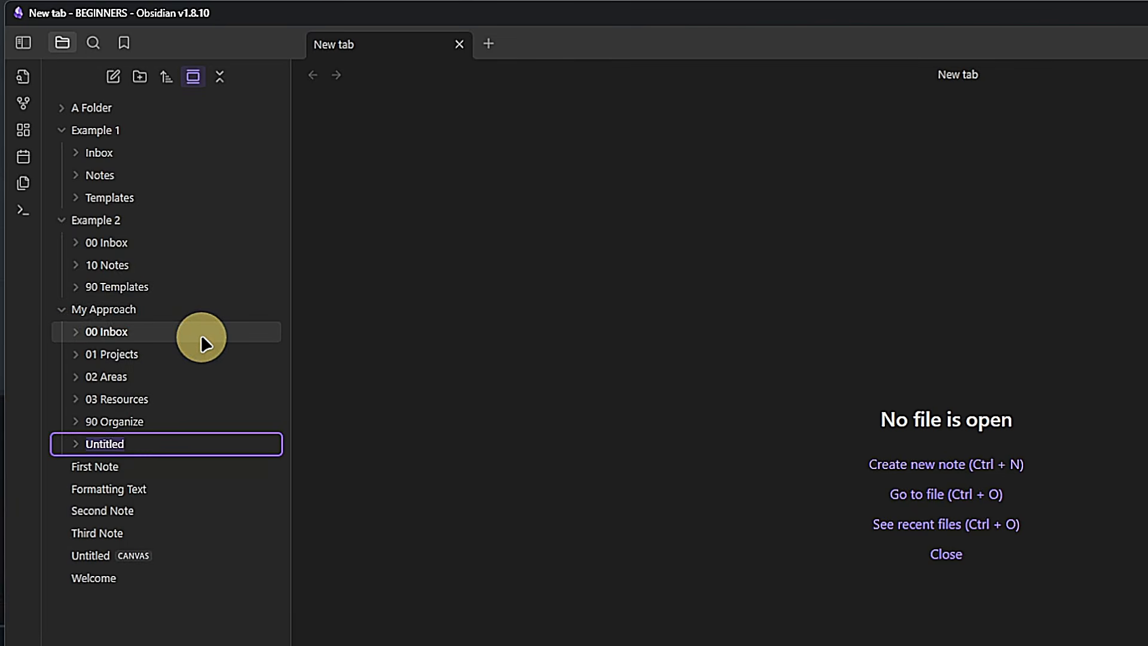
type("04 Archive")
key("Return")
Create a subfolder named 05 Habits inside the My Approach folder
right_click(171, 312)
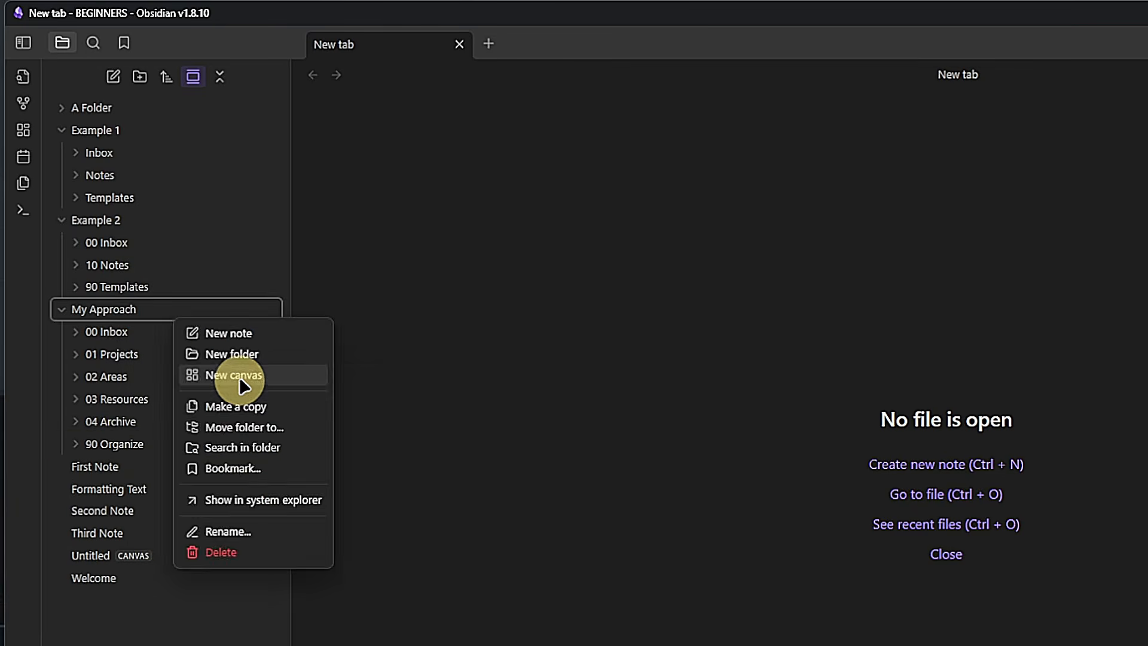
left_click(245, 351)
type("05 Habits")
key("Return")
Create two subfolders named 06 BJ and 07 OKR inside the My Approach folder
right_click(120, 307)
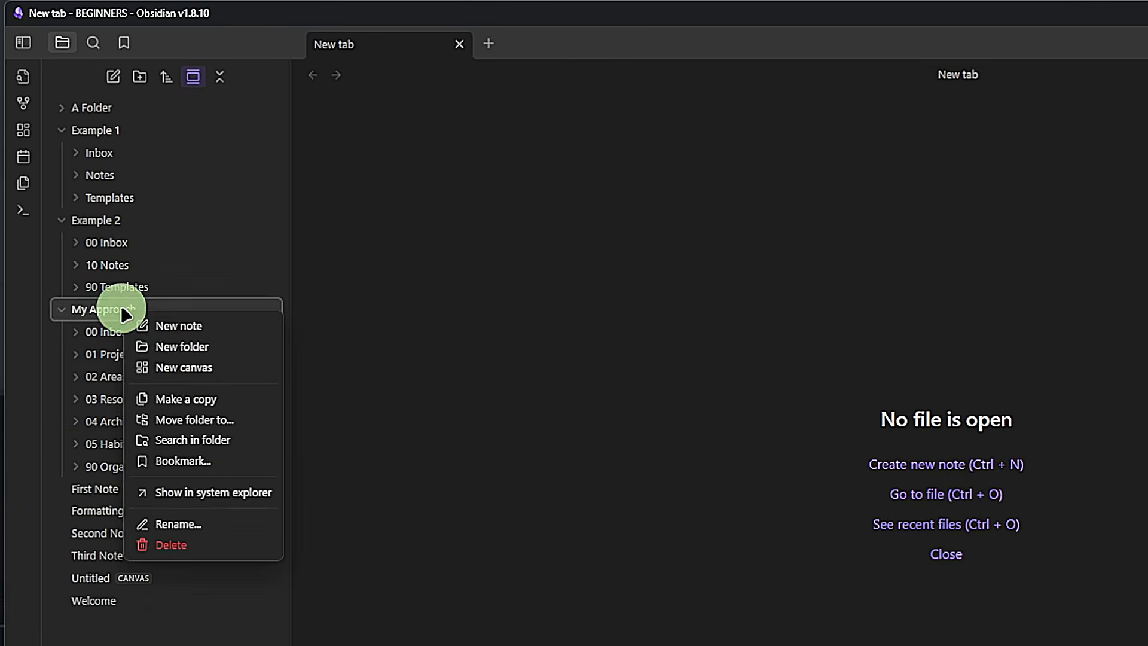
left_click(184, 345)
type("06 BJ")
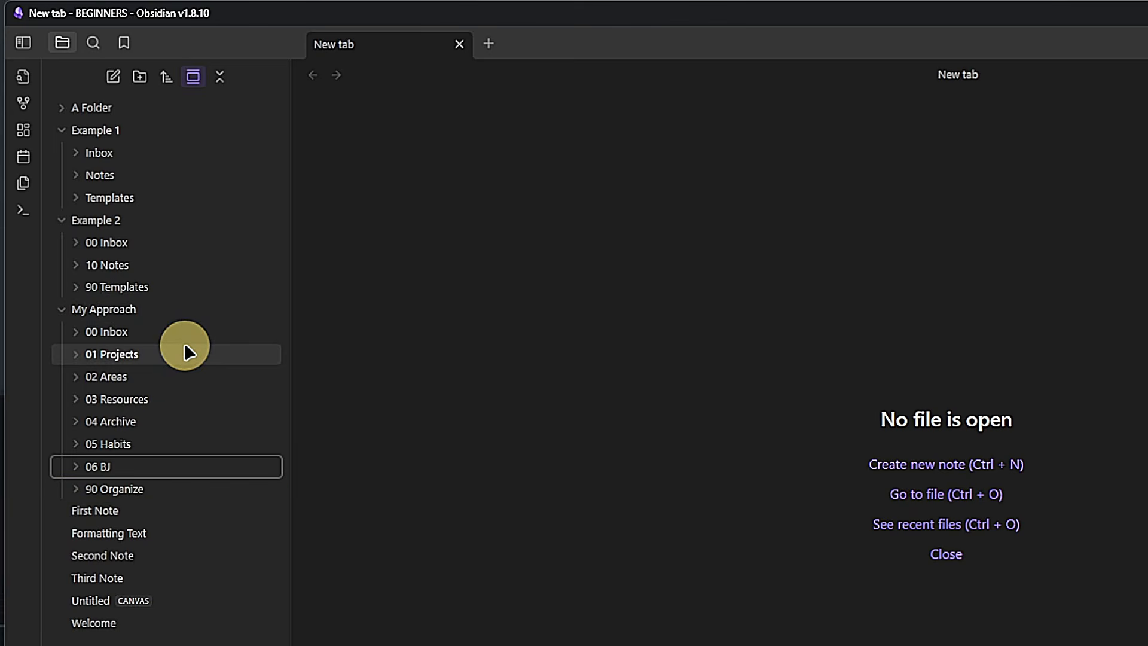
right_click(159, 310)
left_click(197, 346)
type("0")
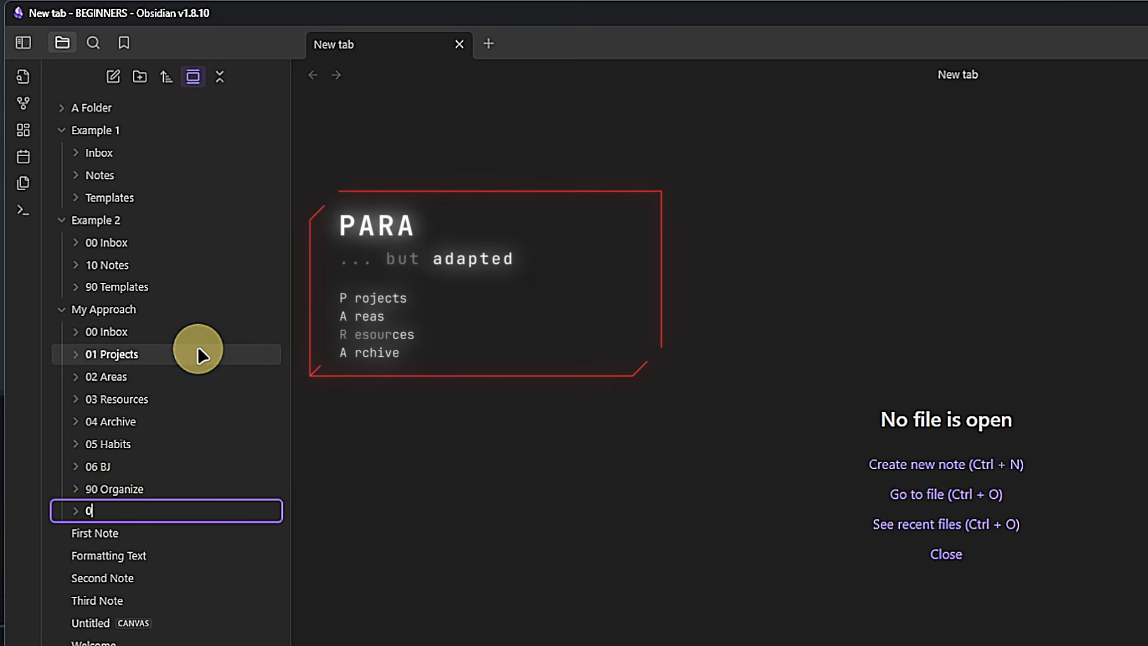
type("7 OKR")
key("Return")
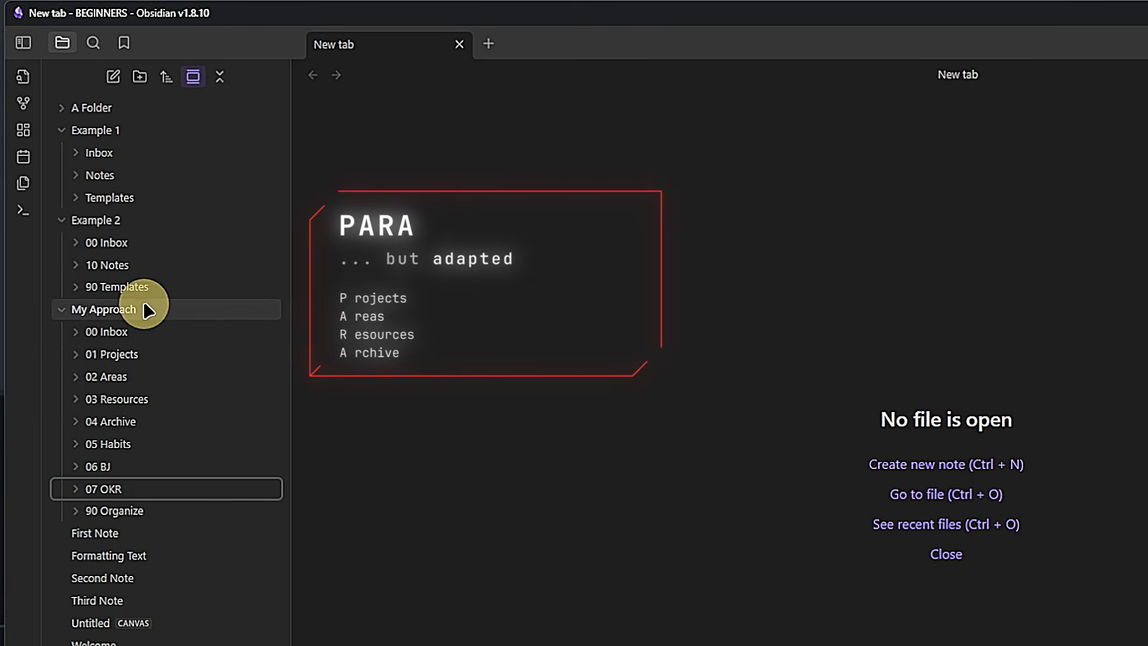
Create a subfolder named 99 The Lab inside the My Approach folder
right_click(149, 309)
left_click(192, 338)
type("99")
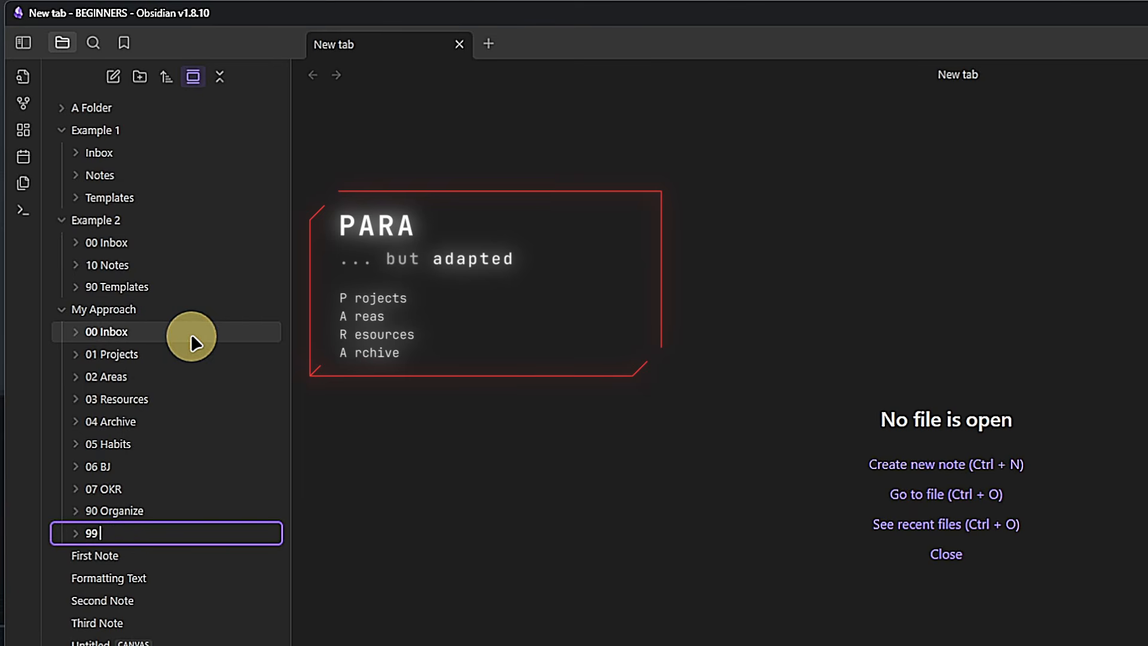
type(" The Lab")
key("Return")
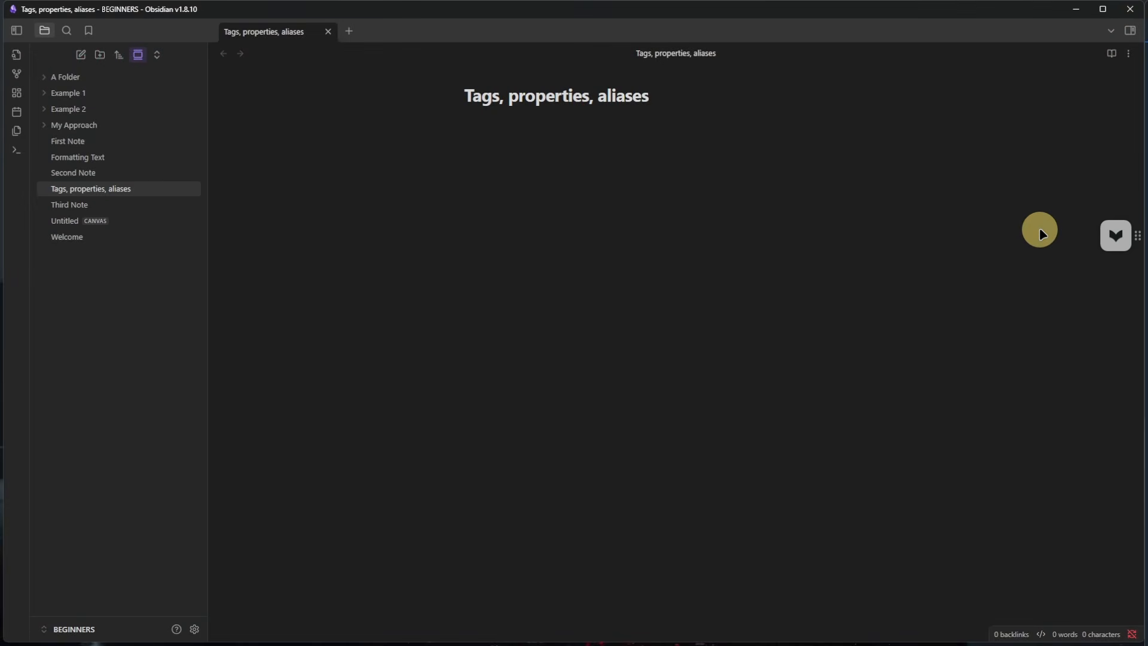
Write "This is an inline #tag that we can insert whenever we want" in the Tags, properties, aliases note
left_click(1128, 53)
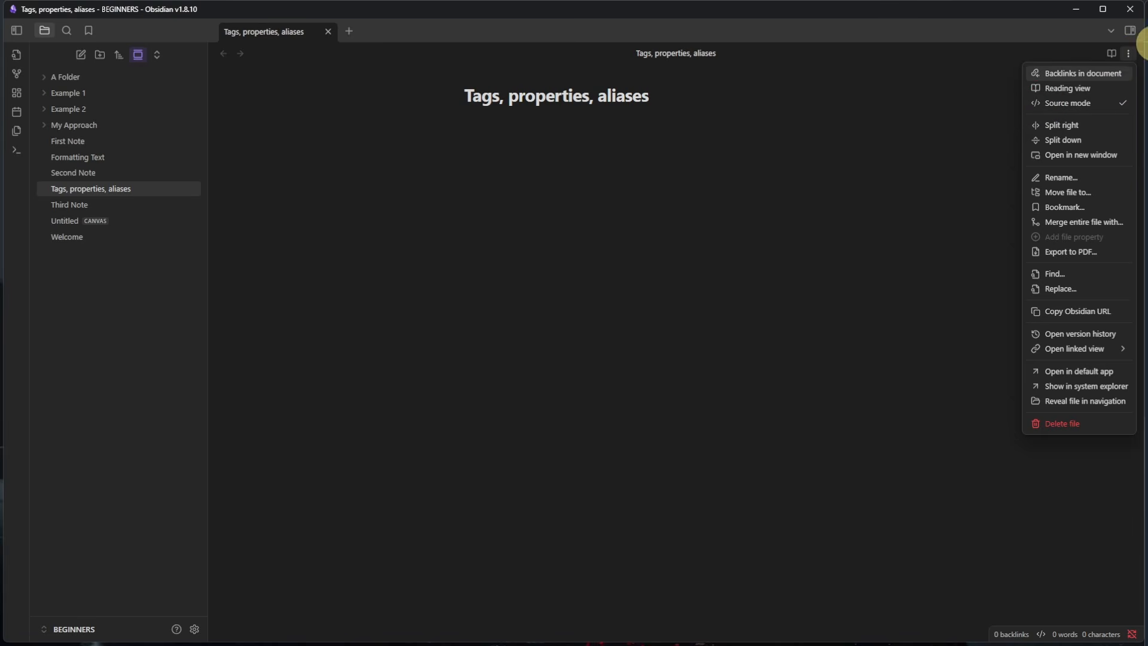
left_click(793, 218)
type("This is an")
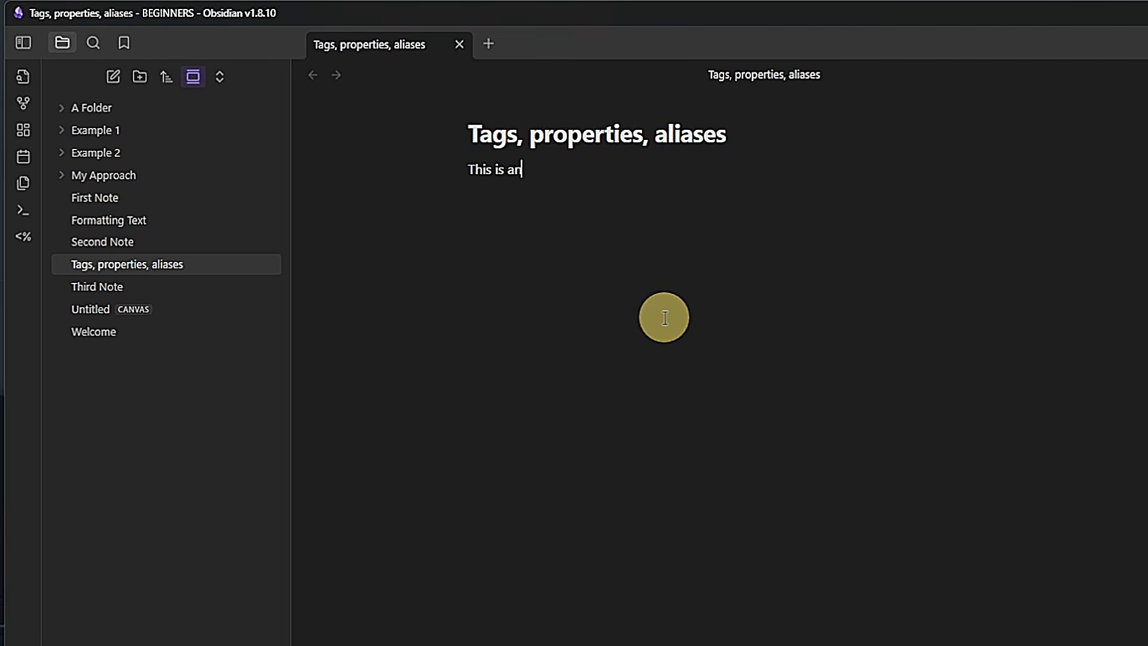
type(" inline #tag")
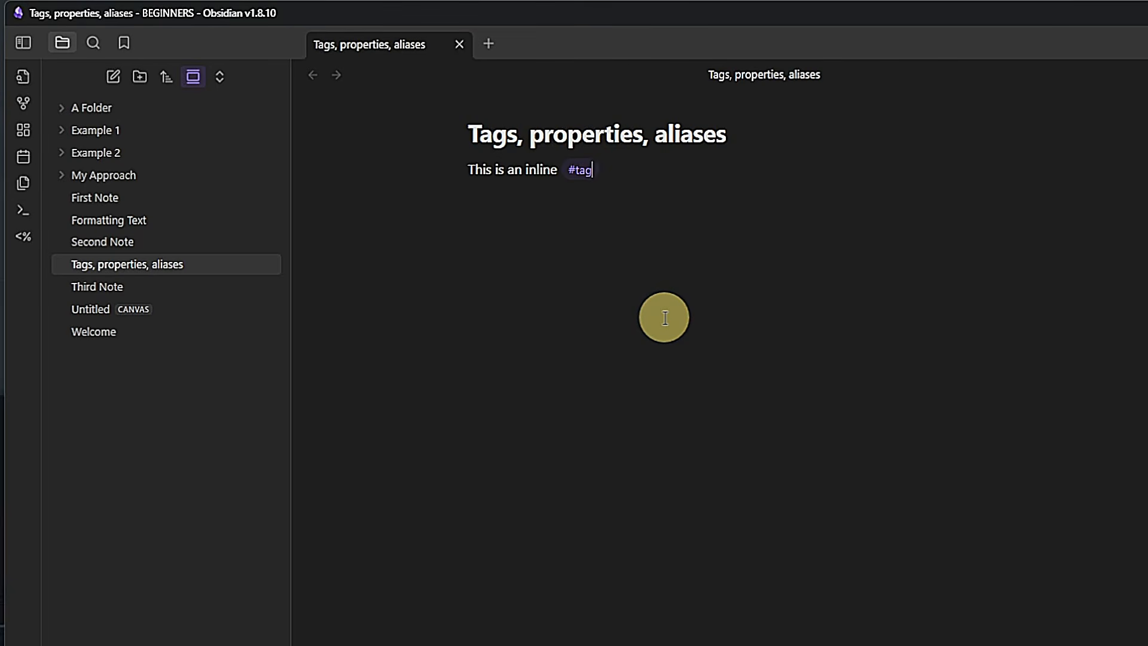
type(" that we ca")
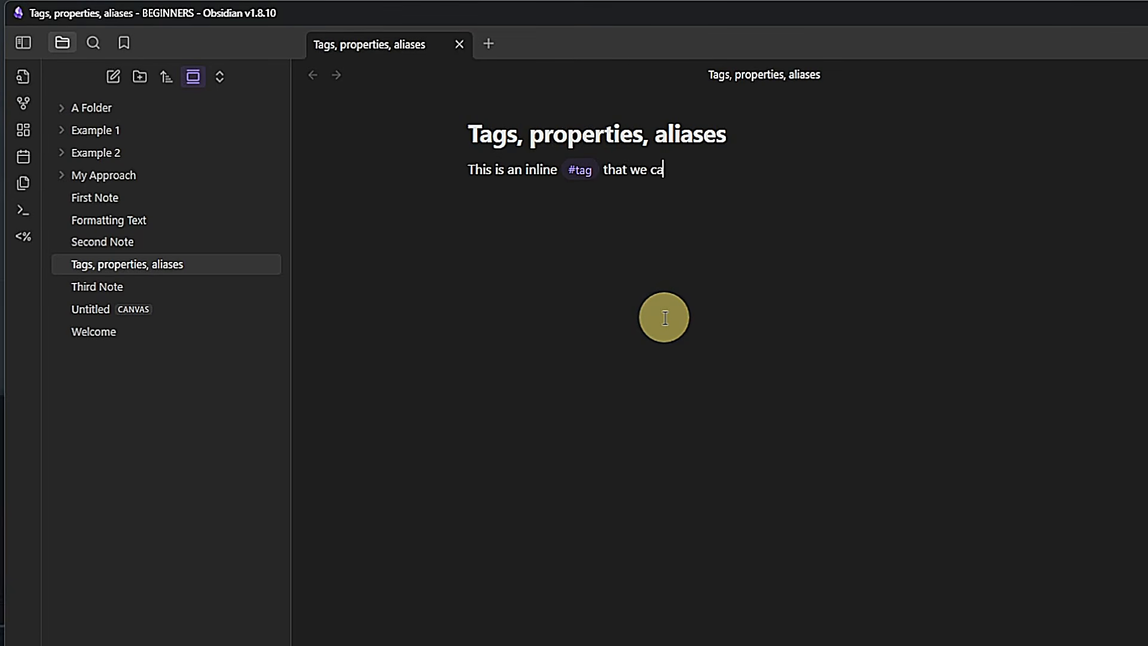
type("n insert whenever we want")
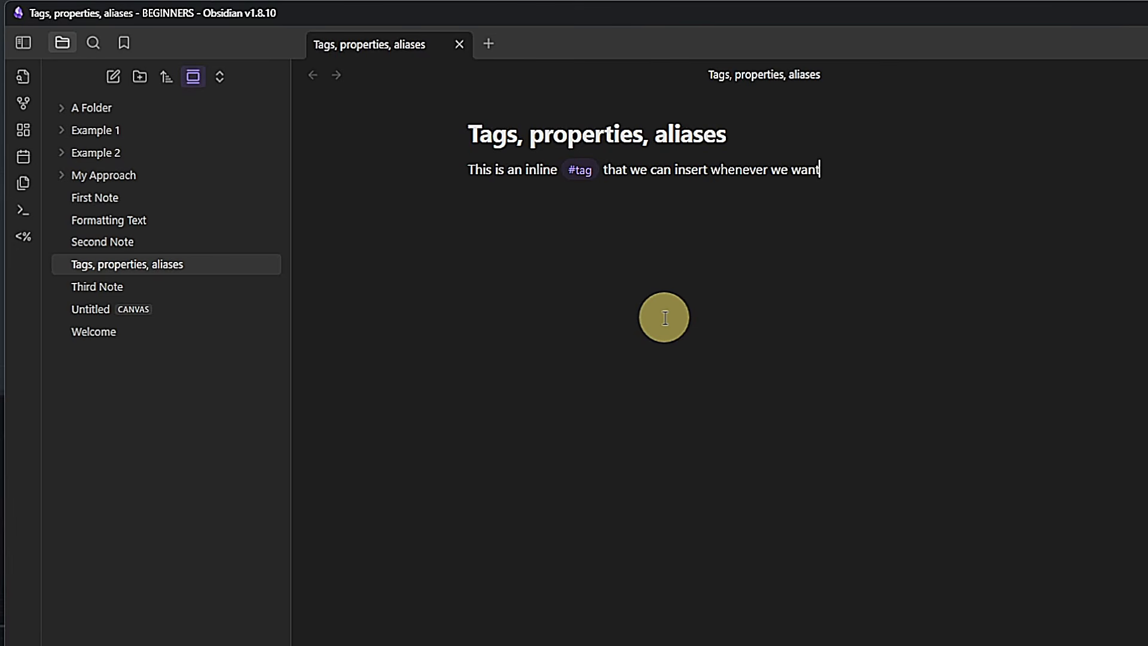
Continue the sentence with "for adding #categories", correcting the misspelled tag
type(" for adding #categoires")
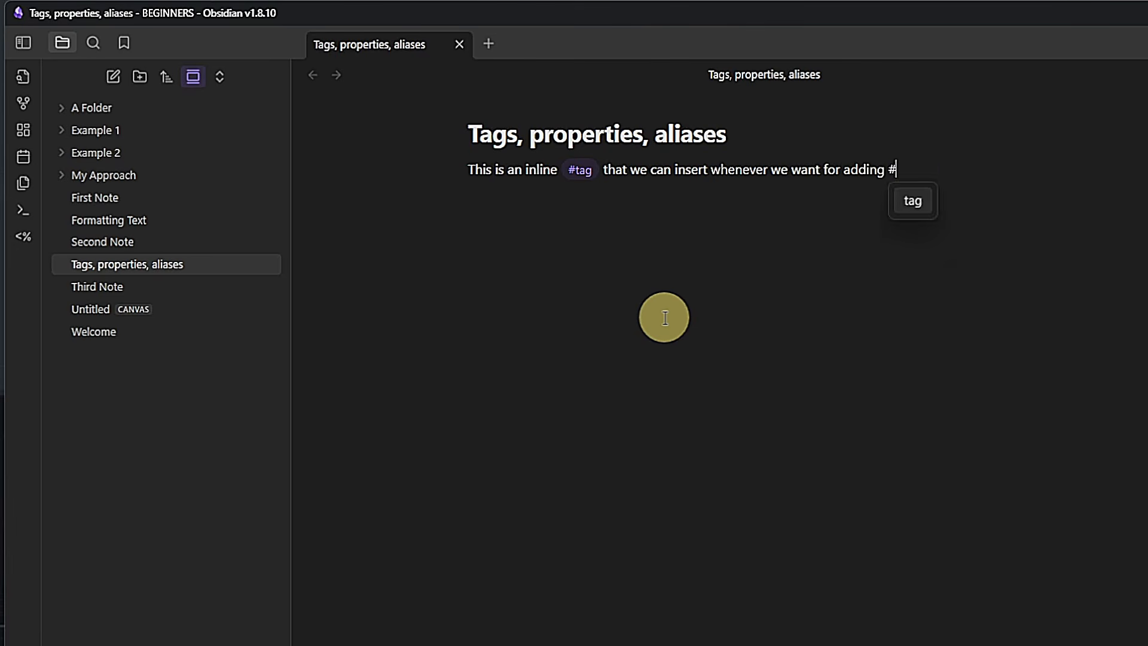
key("BackSpace")
key("BackSpace")
key("BackSpace")
key("BackSpace")
type("ies or")
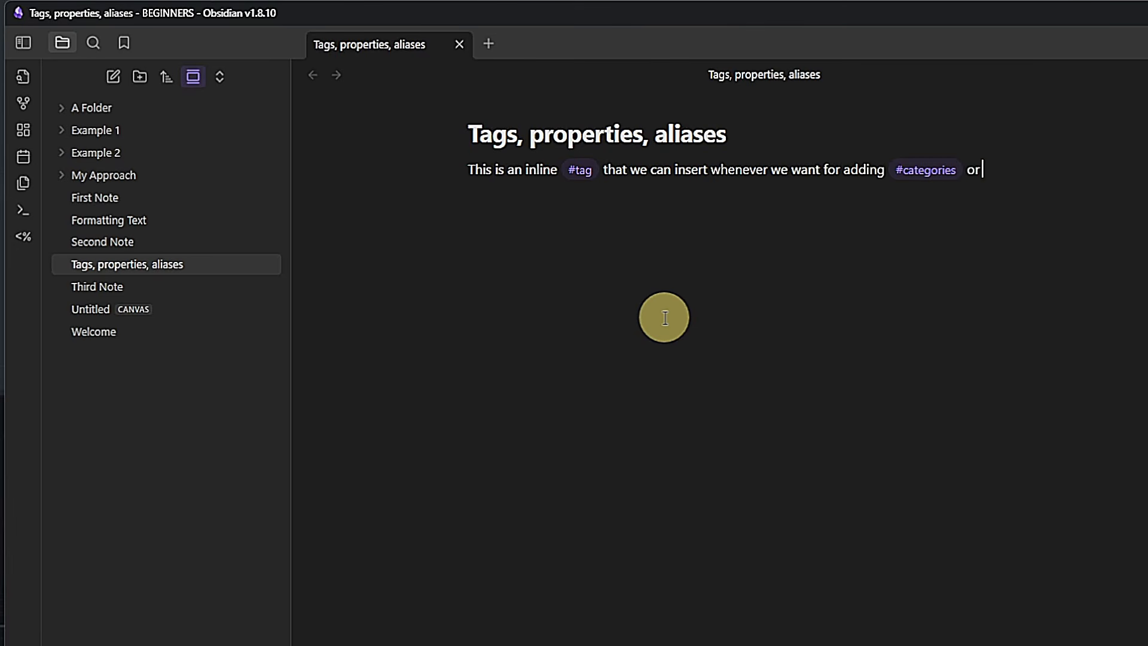
Complete the sentence after #categories with ", #keywords, and other #tags directly in our note."
key("BackSpace")
key("BackSpace")
key("BackSpace")
type(", #keywords")
type(",")
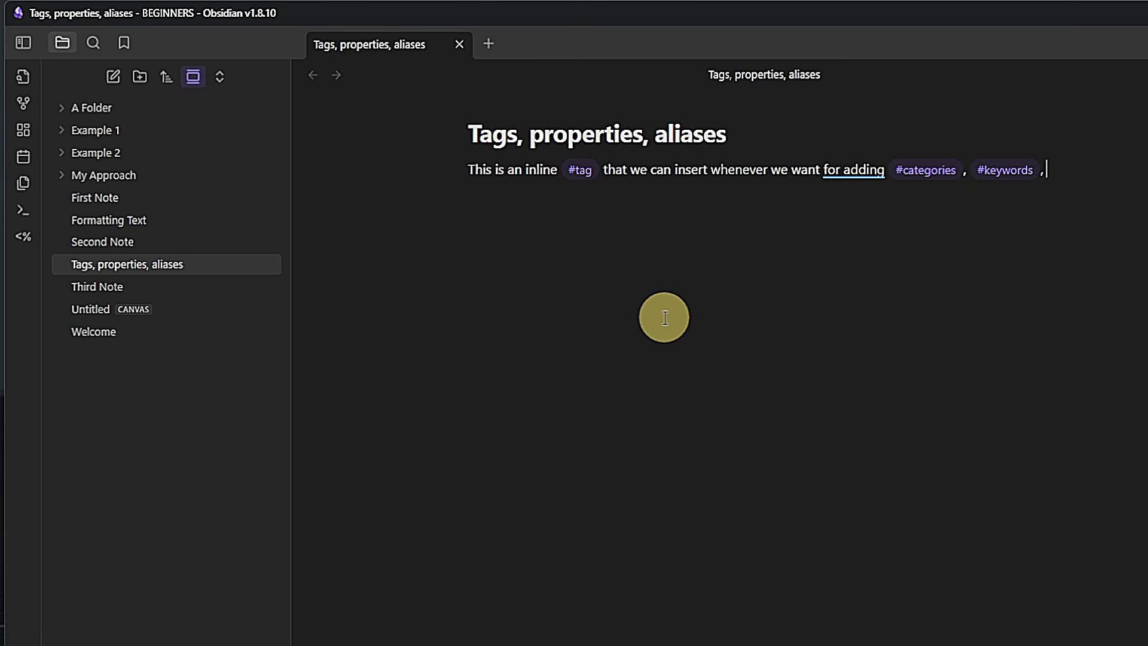
type(" and other #tags")
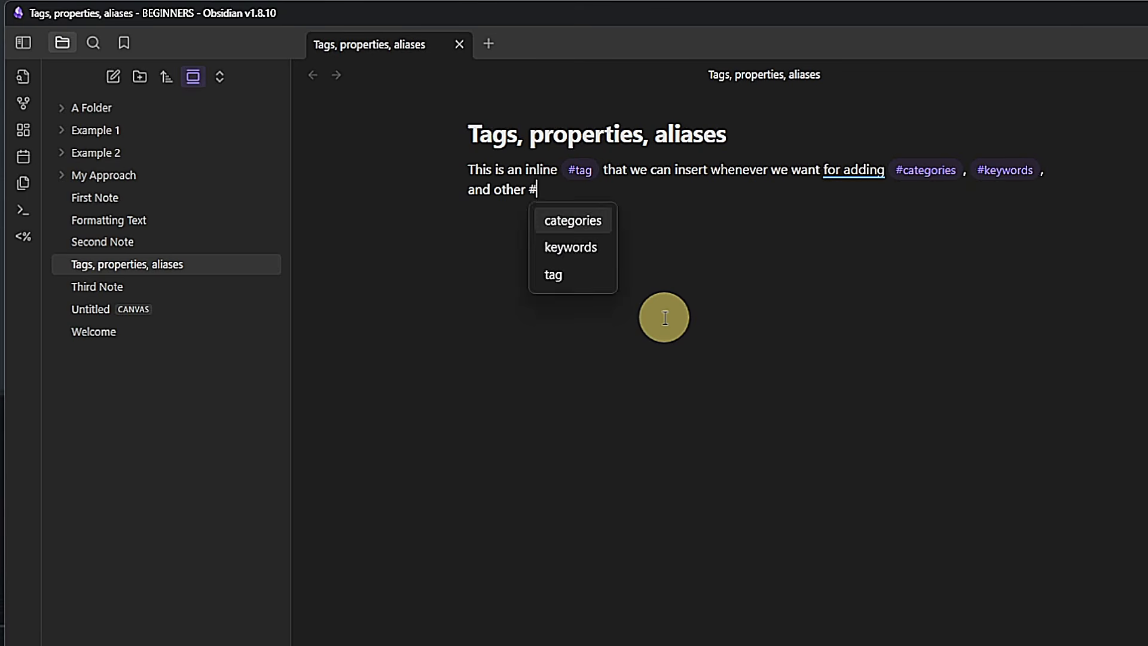
type(" directly in our note.")
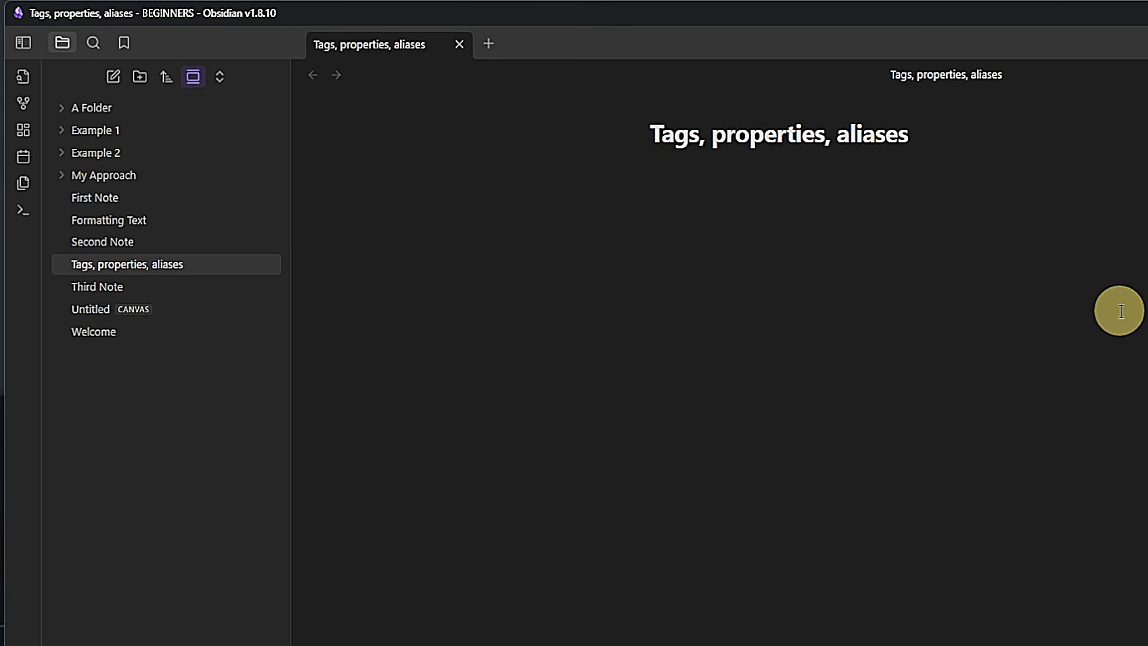
Add a frontmatter block fenced by triple dashes to the empty note, containing the line "tags: demo, organization"
type("---")
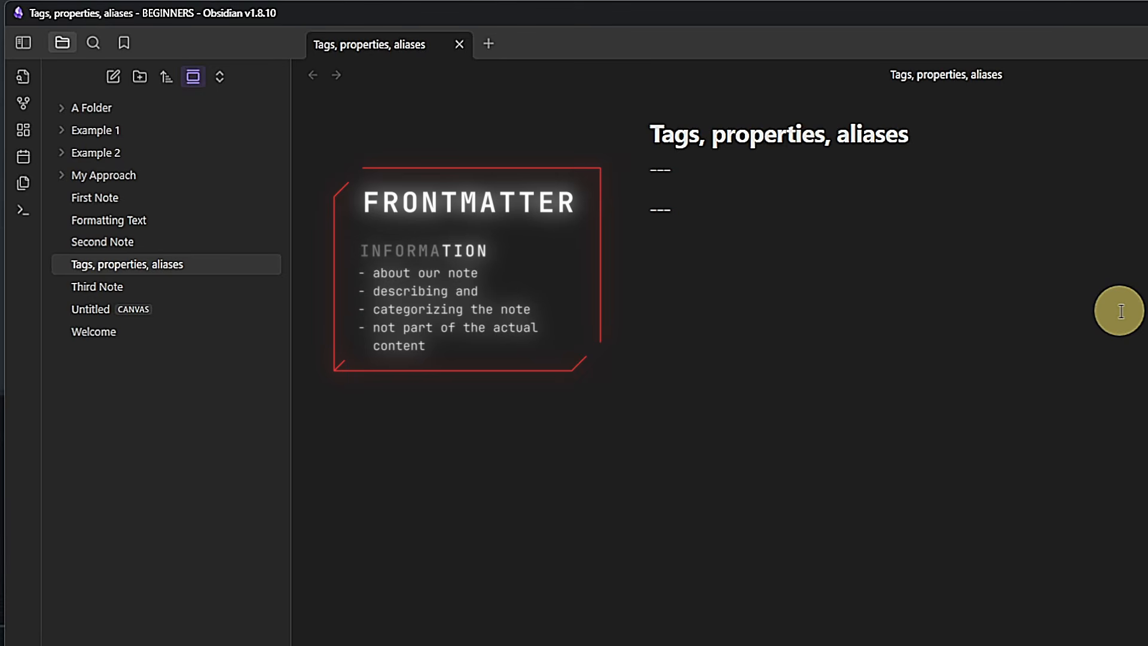
type("tags: ")
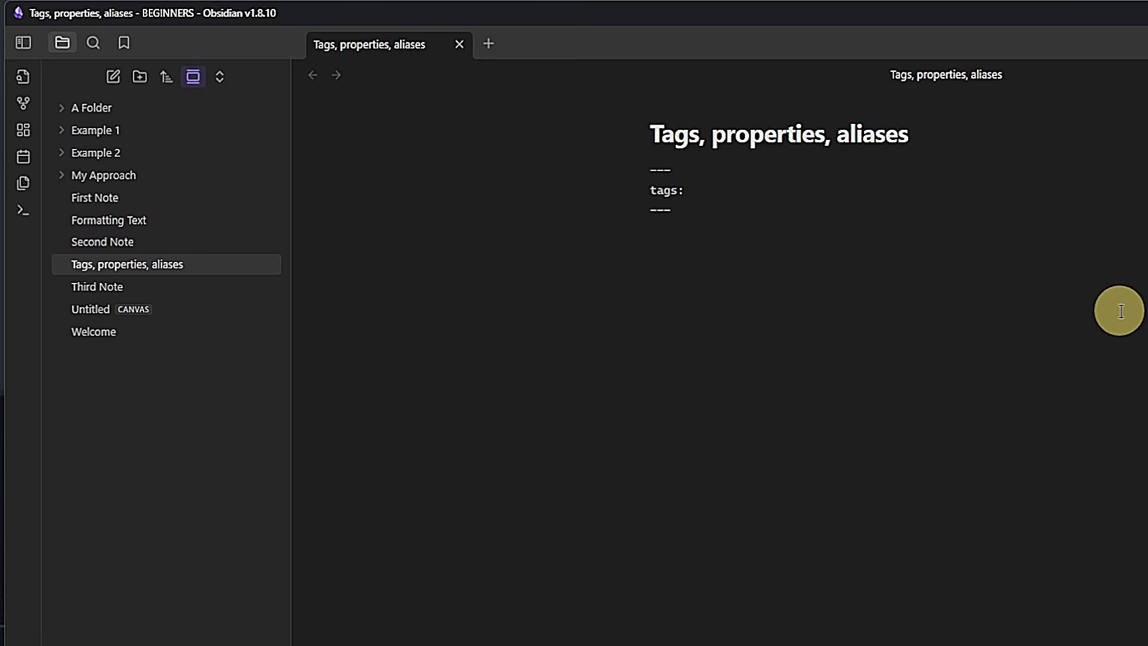
type("demo")
type(", organization")
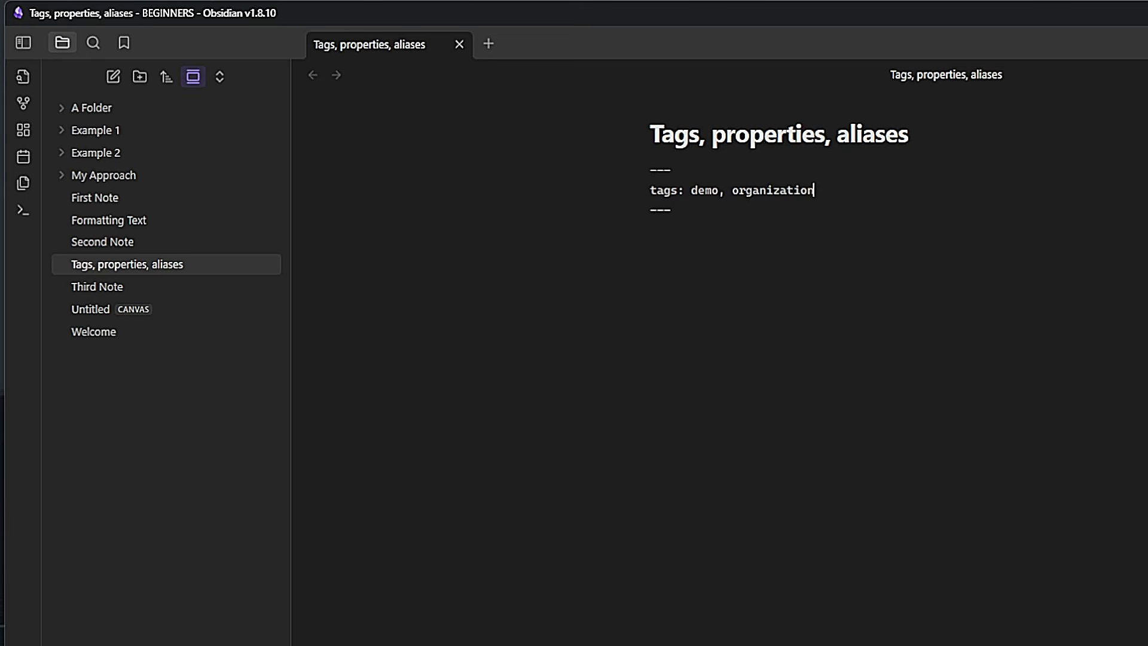
Switch the note to reading view, then collapse and re-expand its Properties section
key("ctrl+e")
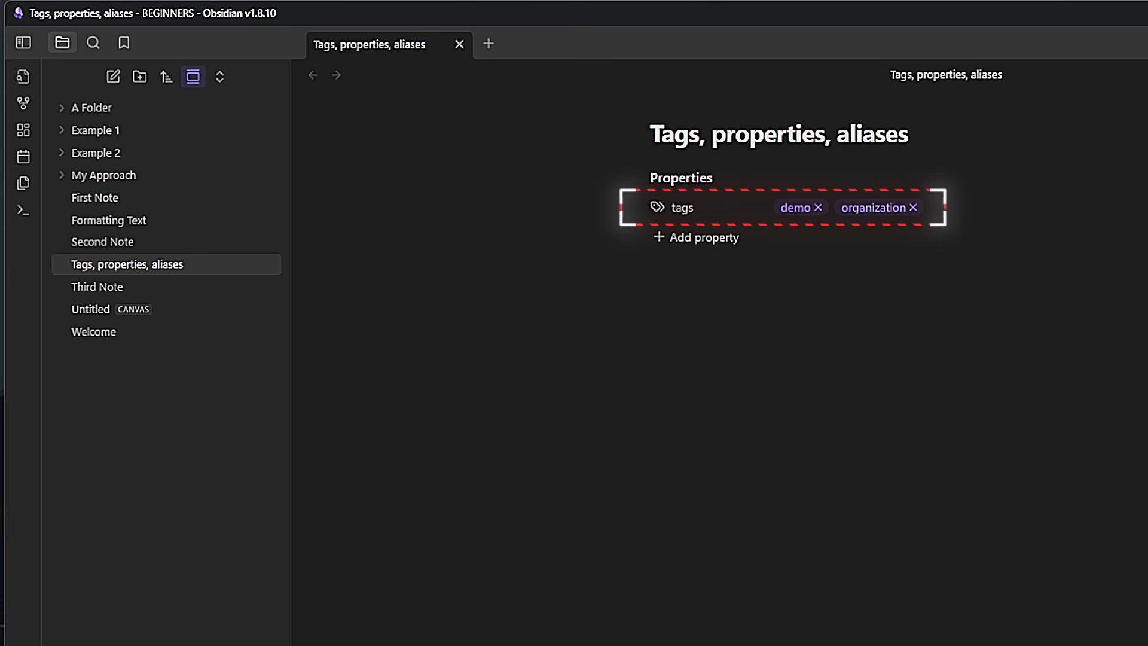
left_click(703, 174)
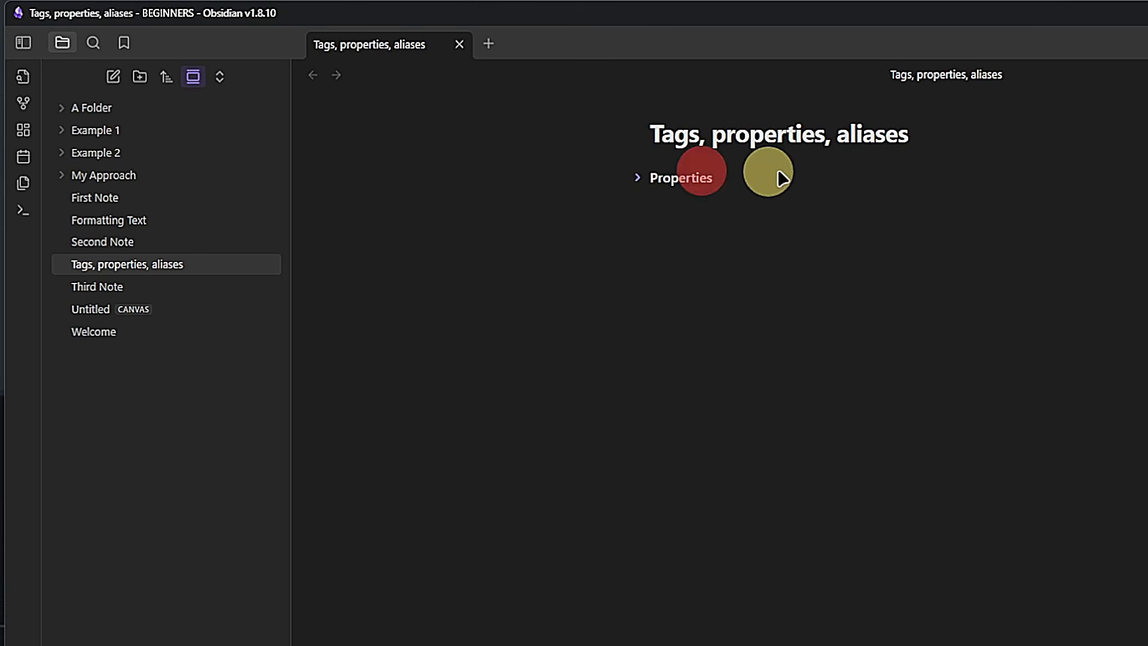
left_click(679, 178)
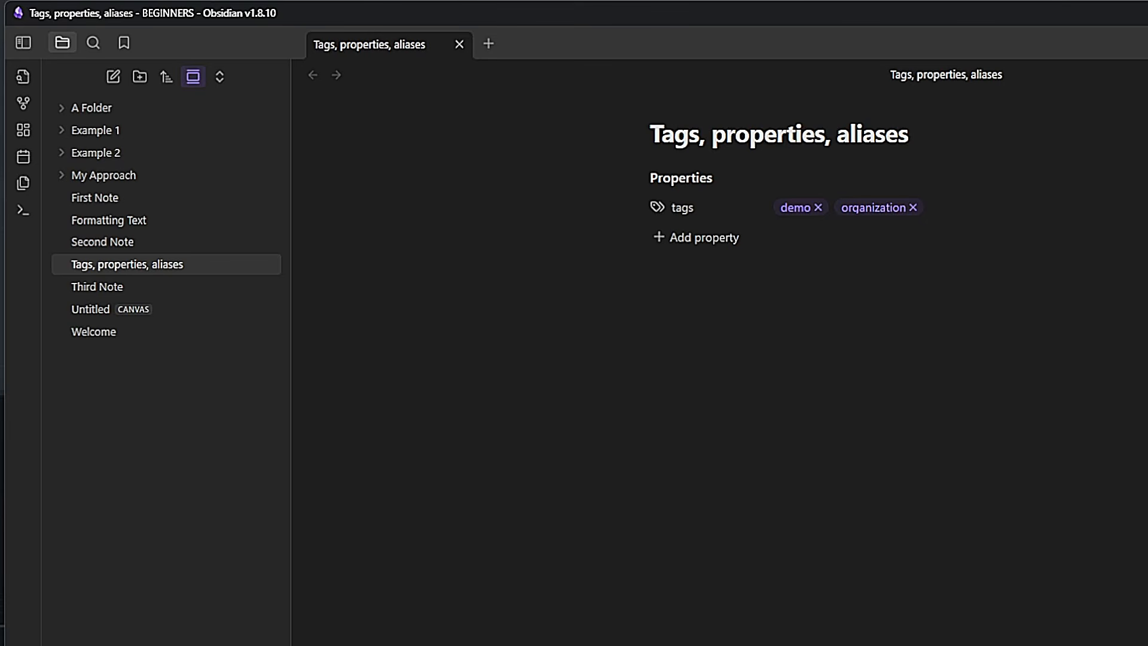
Add an aliases property to the note with the values "how to organize our vault" and "vault organization"
left_click(697, 237)
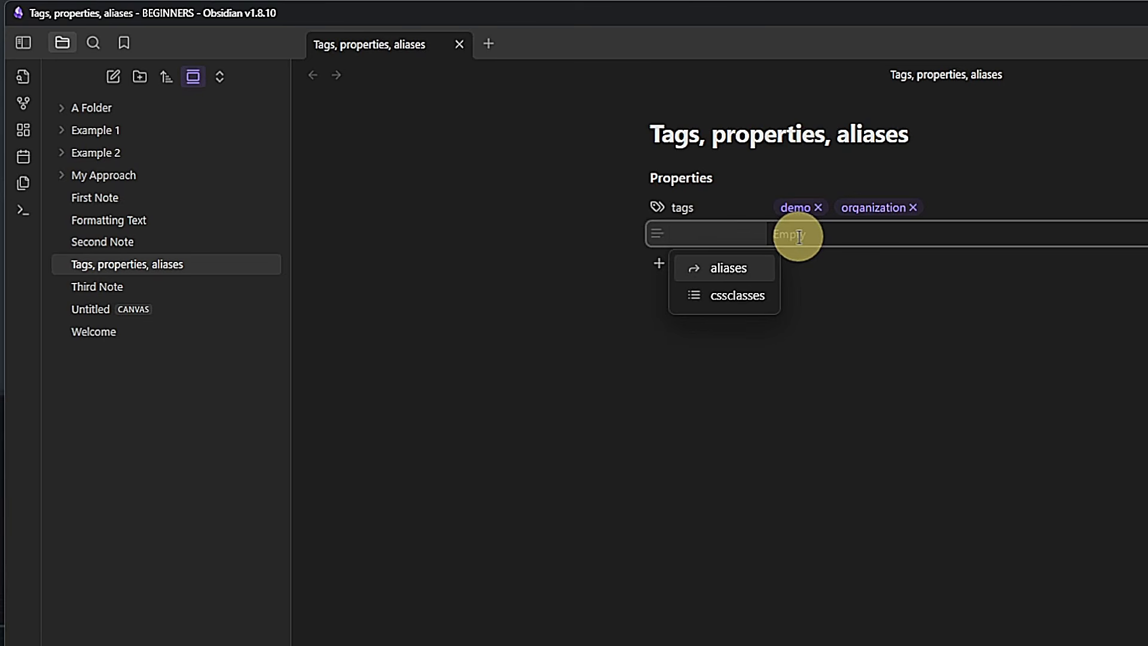
type("aliases")
key("Return")
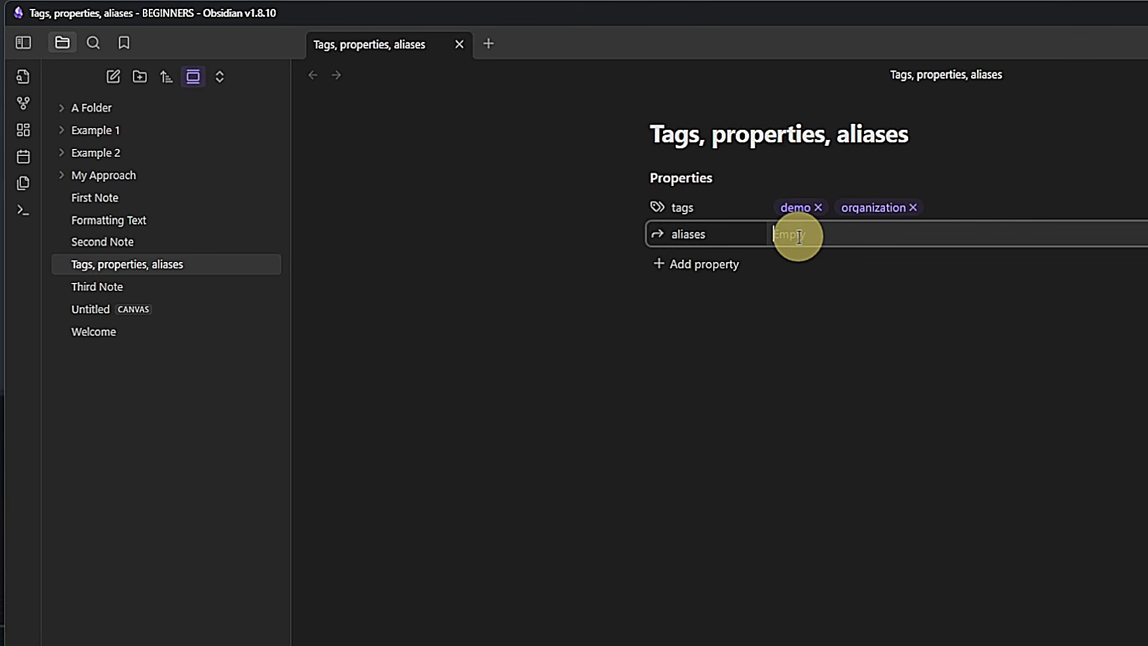
type("how to organize")
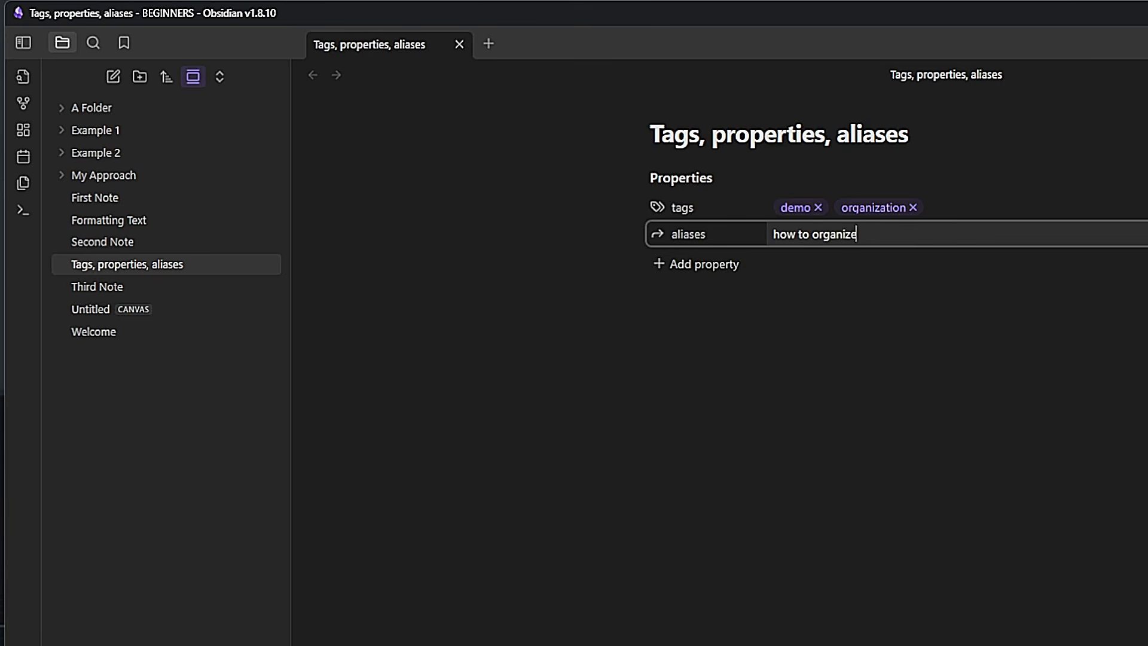
type(" our vault")
key("Return")
type("vault")
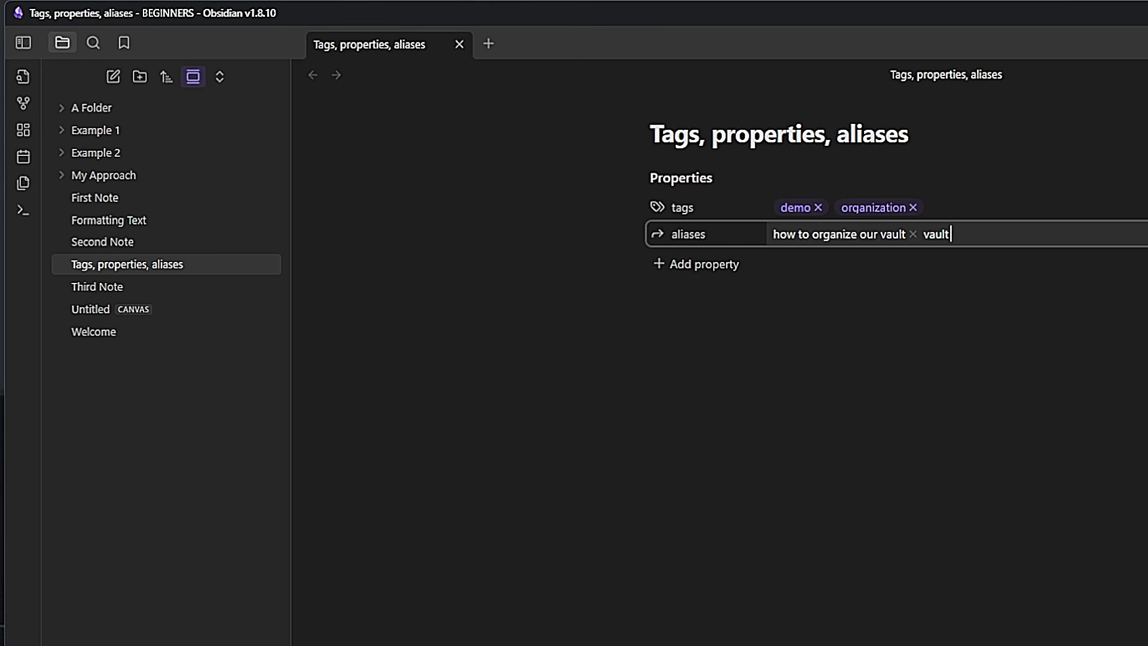
type(" organization")
Search the vault for "organi" to find the note by its aliases, and clear the search
left_click(92, 42)
type("not")
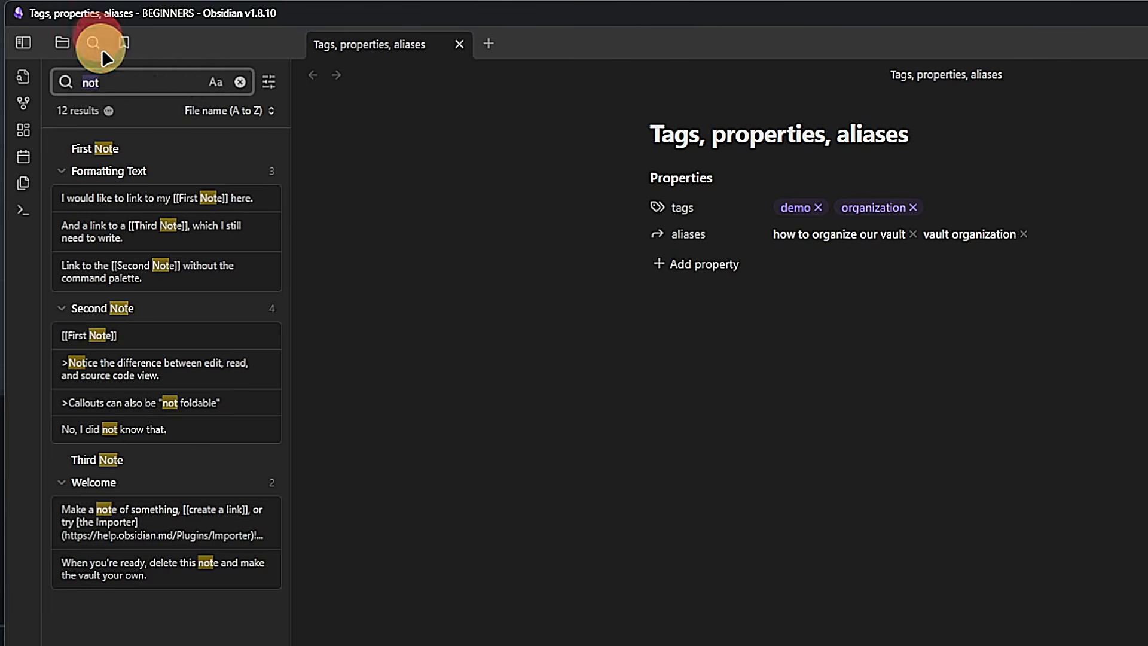
type("organi")
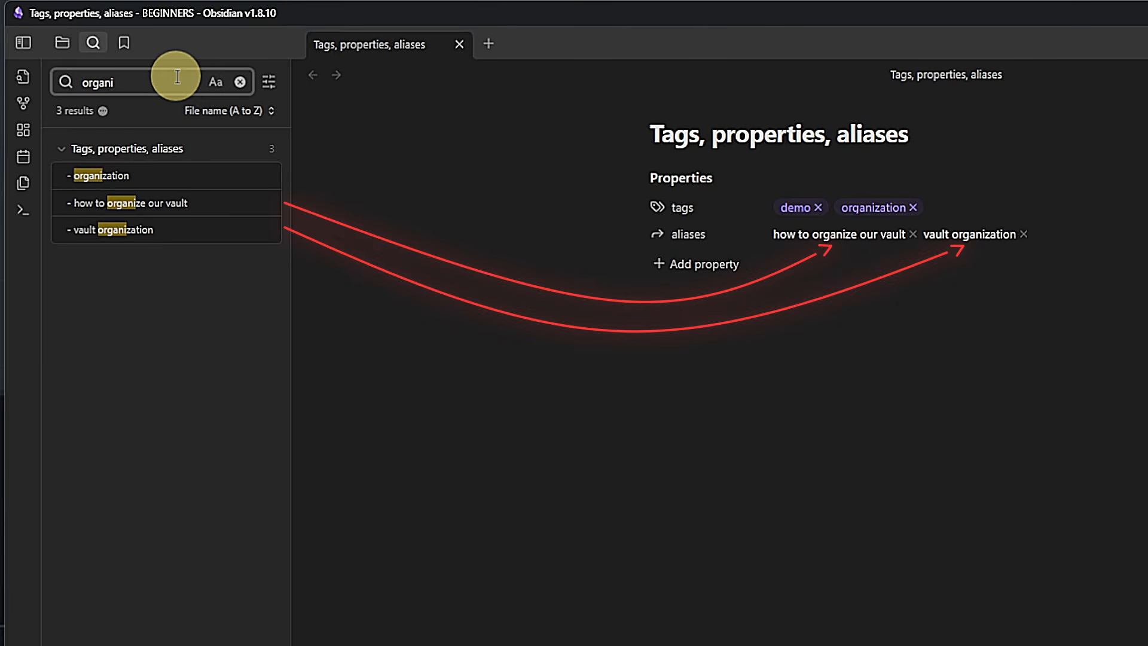
left_click(239, 81)
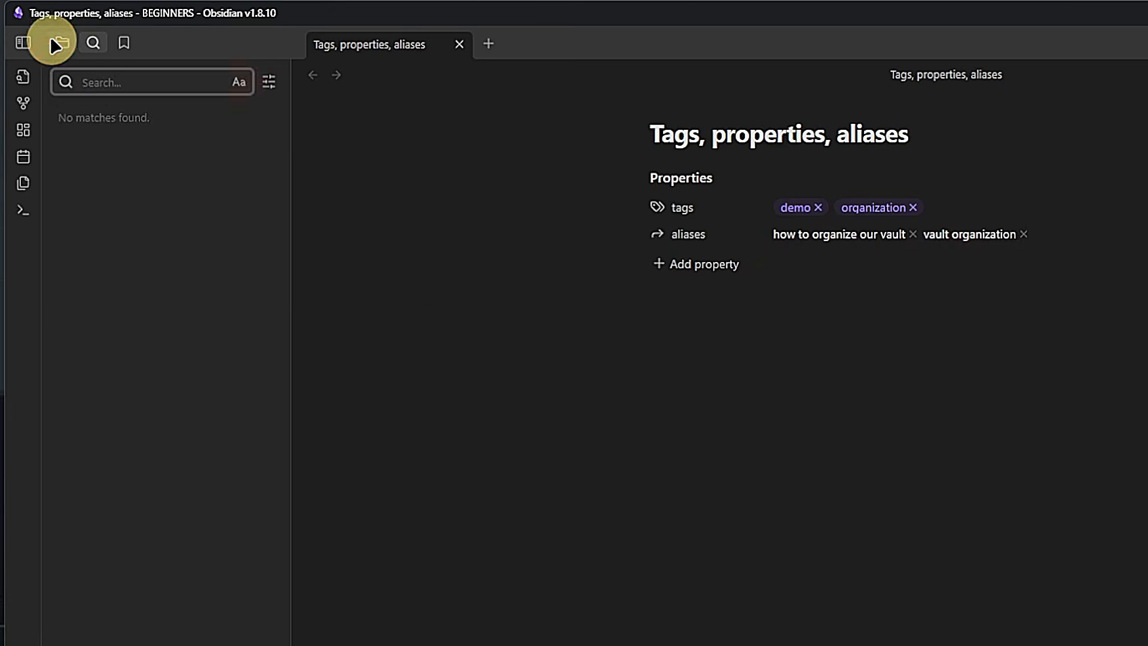
Return to the file list and look up "organi" in the quick switcher
left_click(55, 43)
key("ctrl+o")
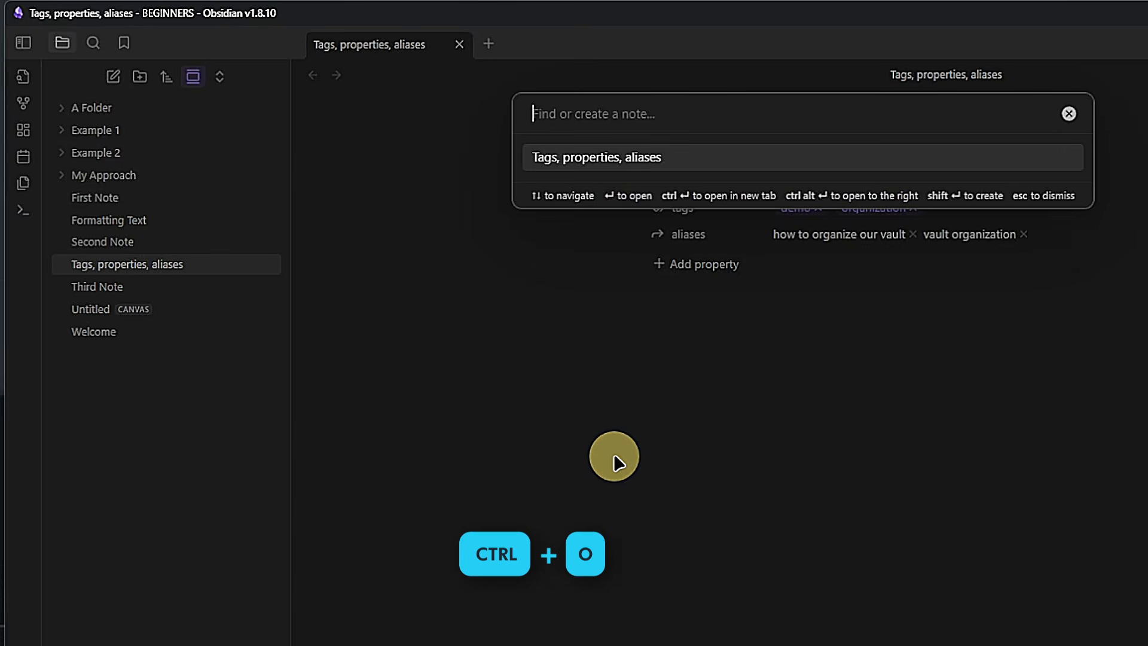
type("organi")
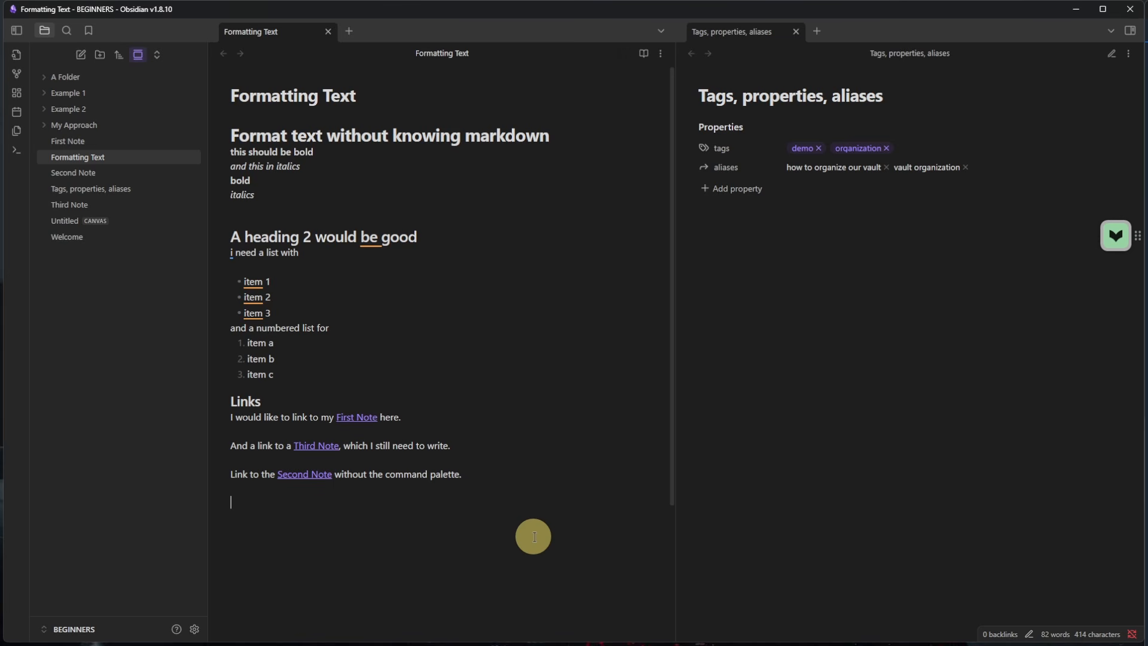
Add the line "How to use" with an internal link to the Tags, properties, aliases note below the Second Note link in Formatting Text
type("How to use")
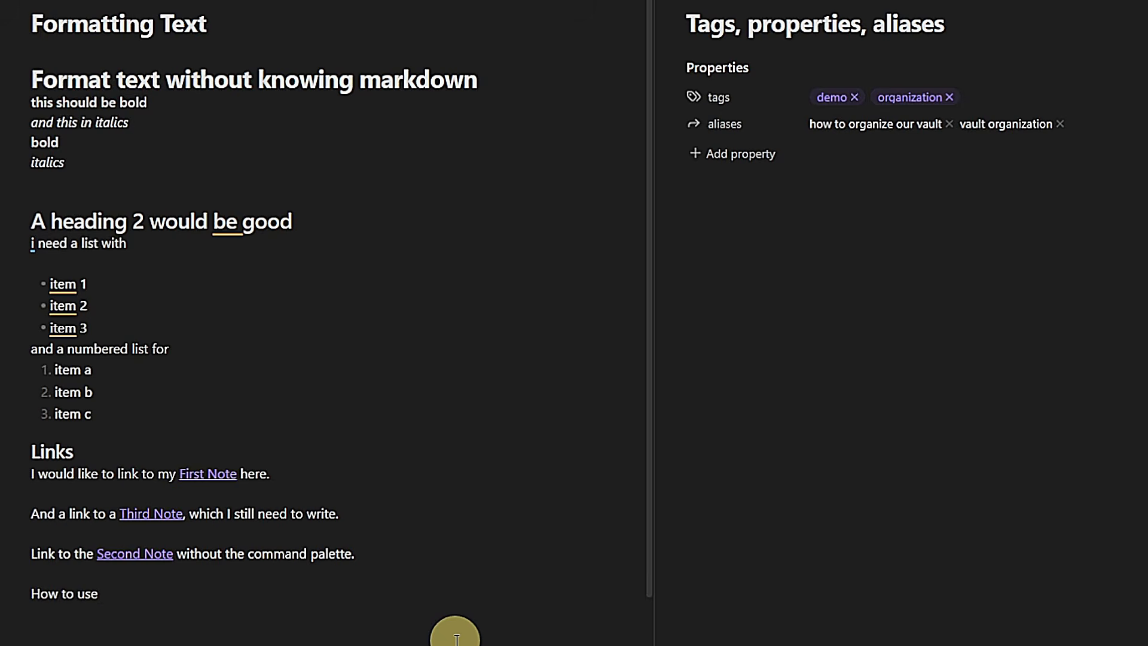
type(" [[tags")
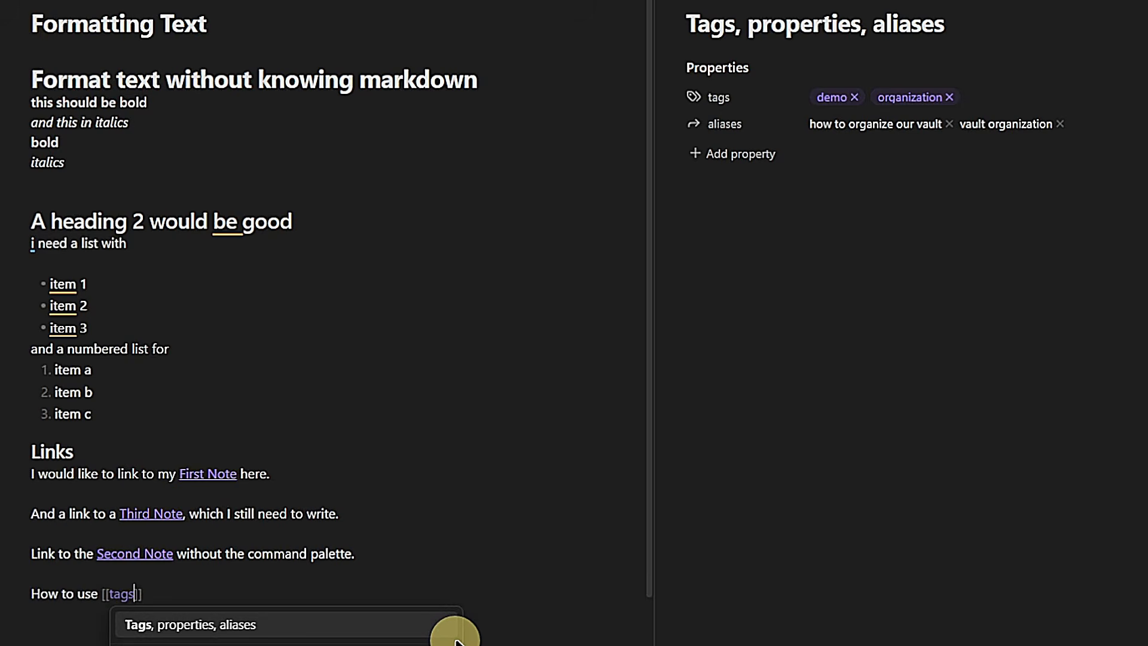
left_click(454, 639)
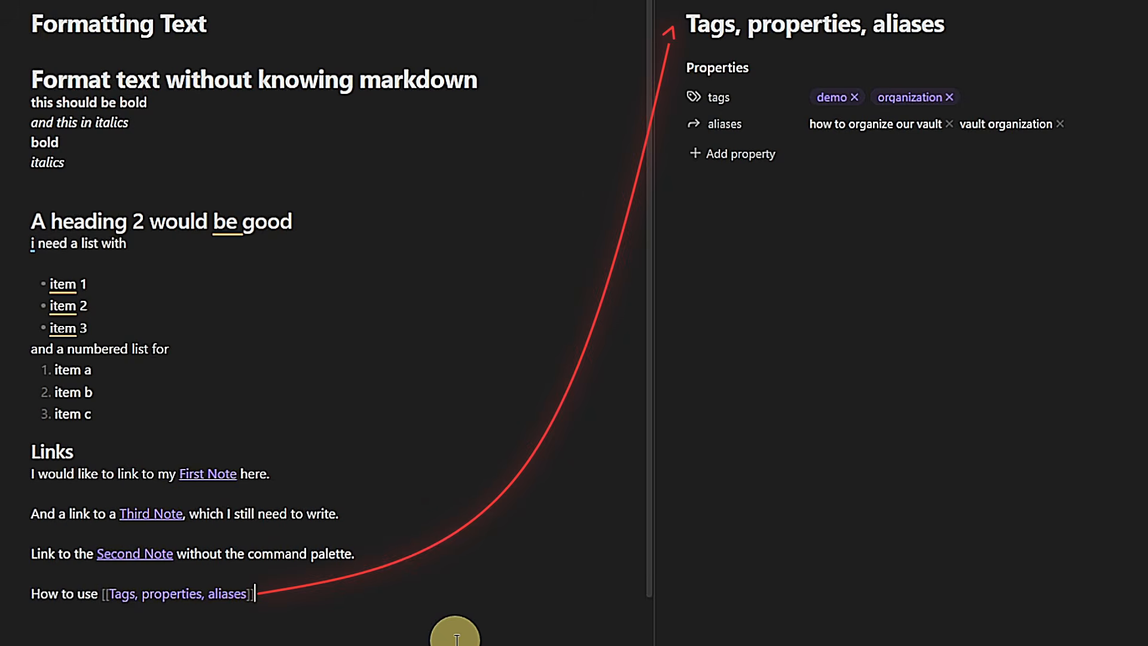
key("Return")
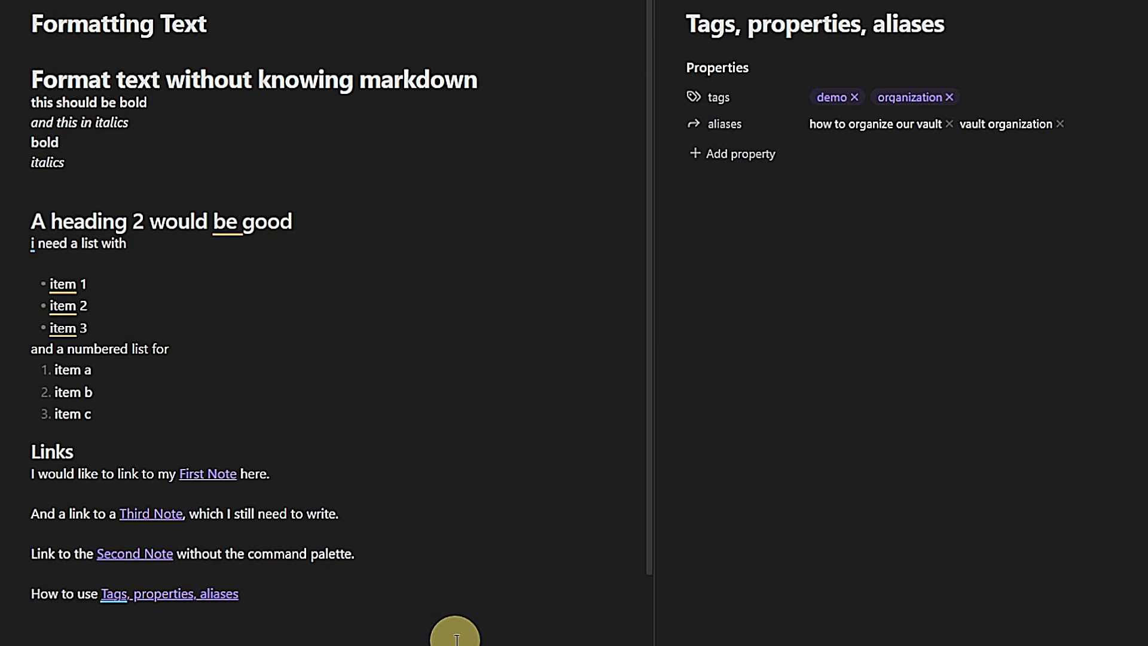
Add the line "Let's learn about" with an internal link through the alias "how to organize our vault" at the end of Formatting Text
type("Let's learn about")
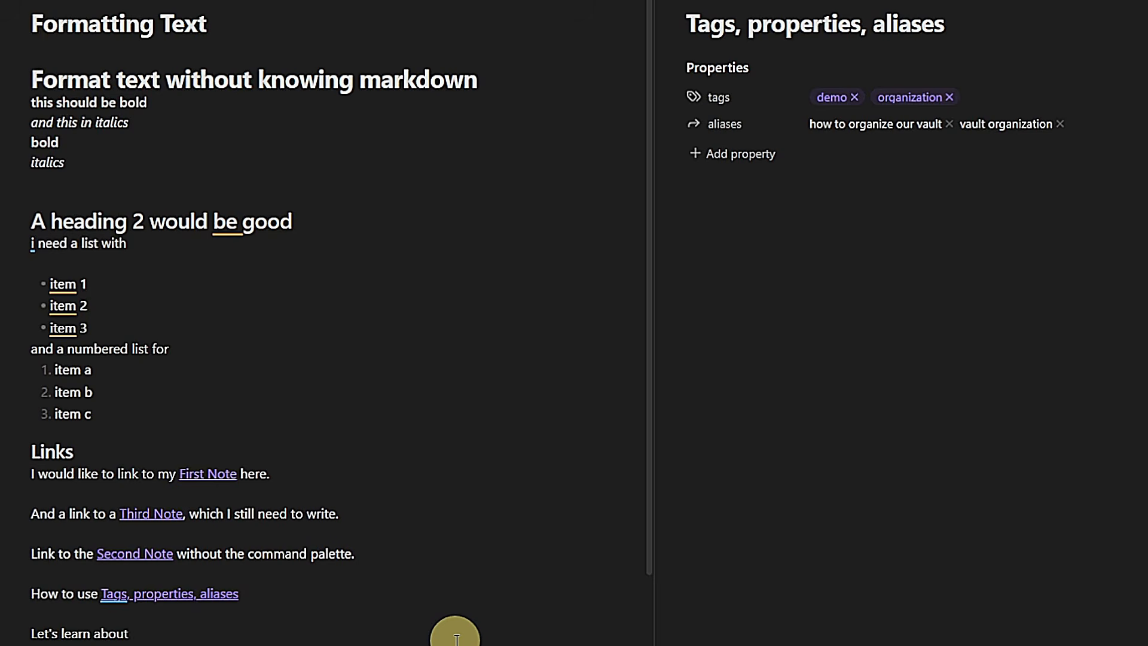
type(" [[how to")
key("Return")
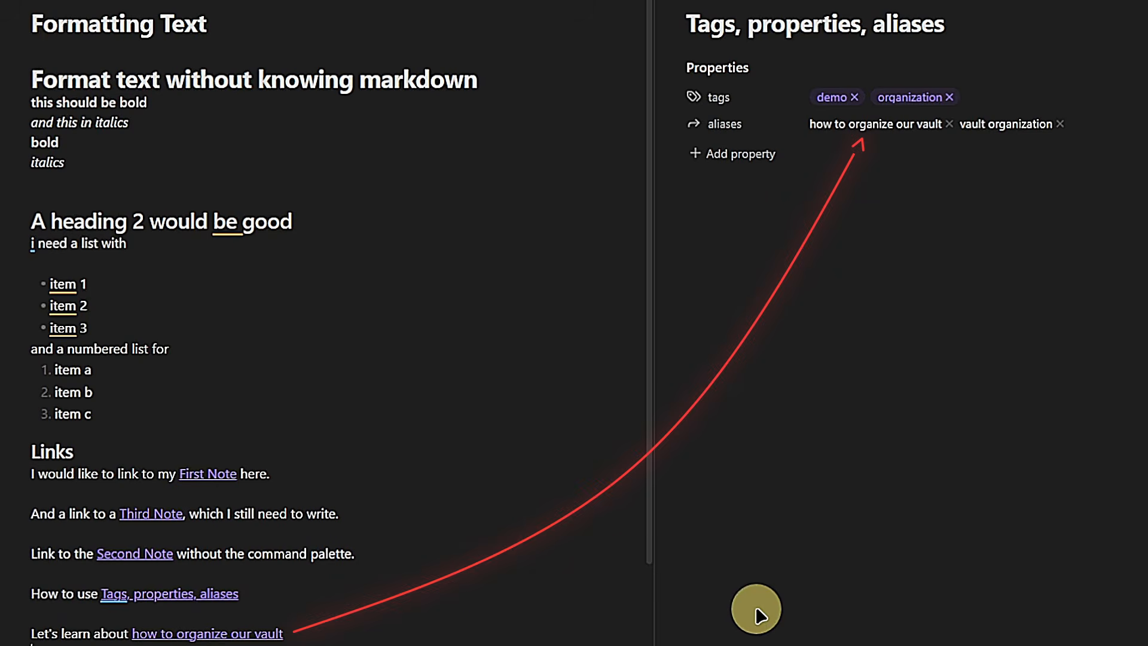
Add another line "Everything about" with an internal link through the alias "vault organization"
key("Return")
type("Eve")
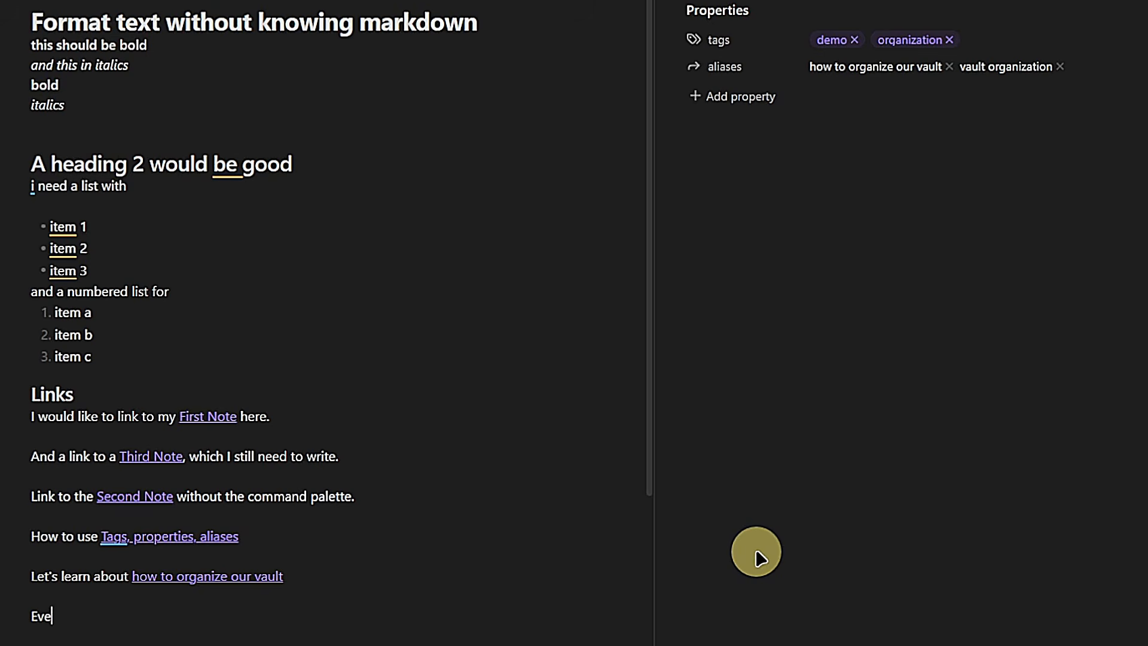
type("rything about [[vault")
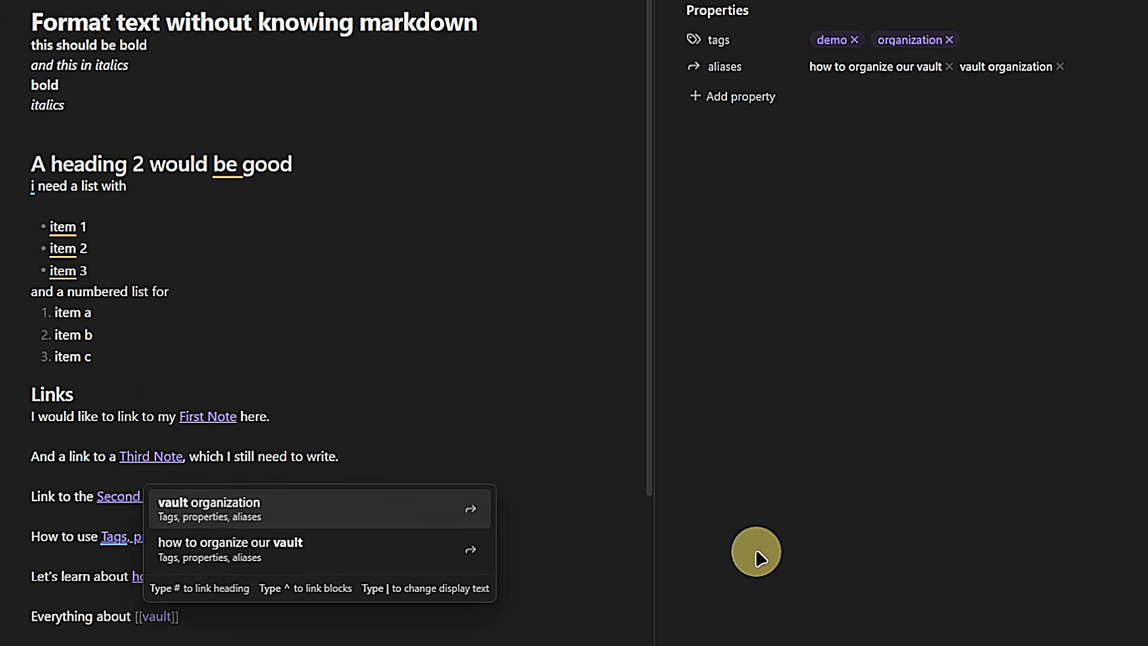
key("Return")
key("Return")
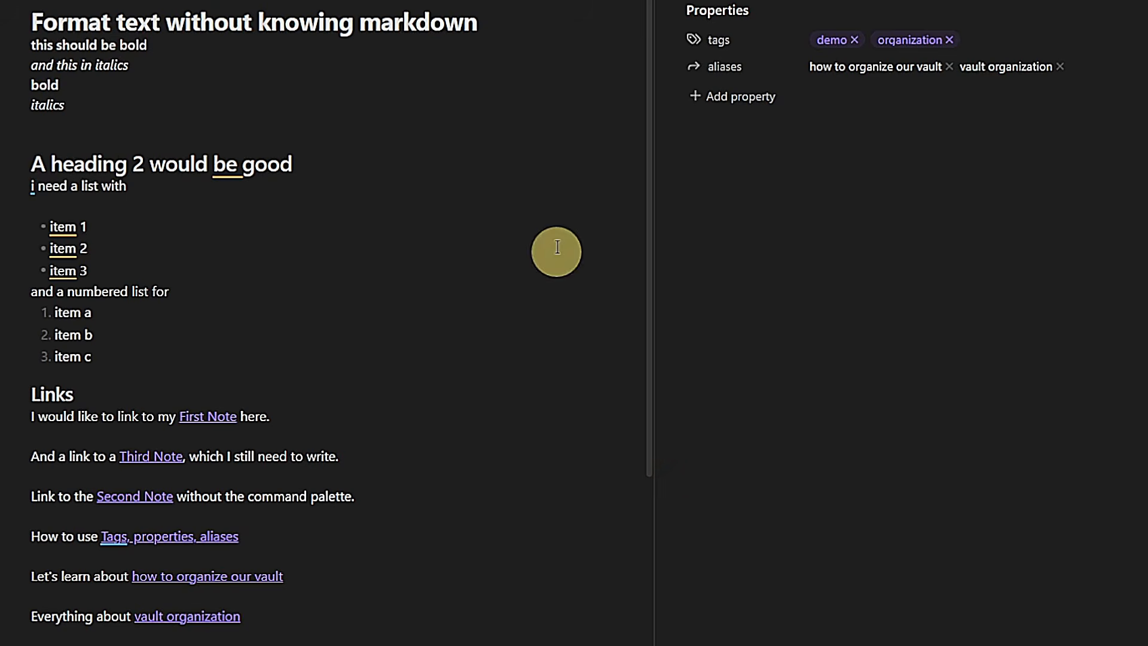
In source mode, add the line "My own link text for" with a link to Tags, properties, aliases displayed as "the same note"
left_click(634, 1)
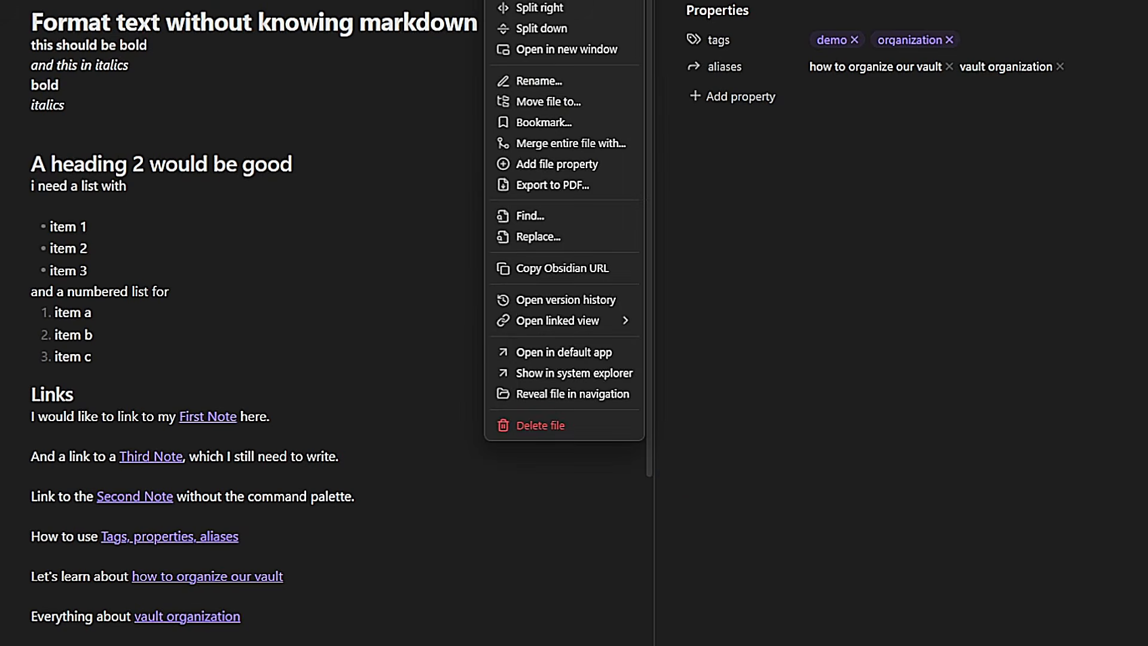
left_click(556, 0)
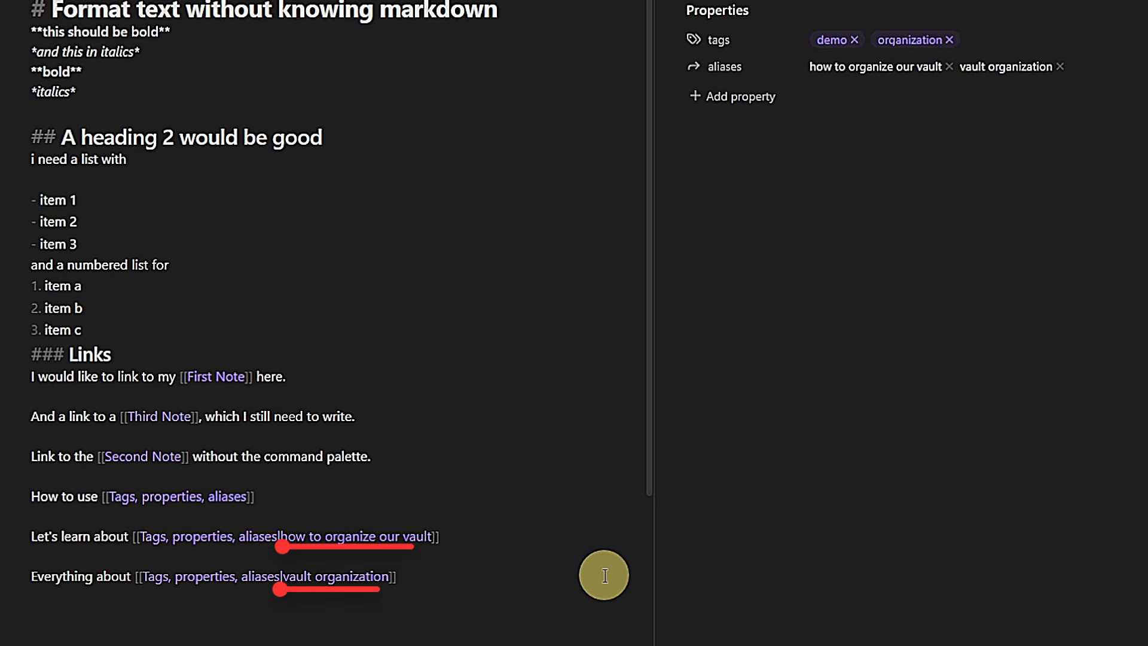
left_click(588, 605)
type("My own link text for [[")
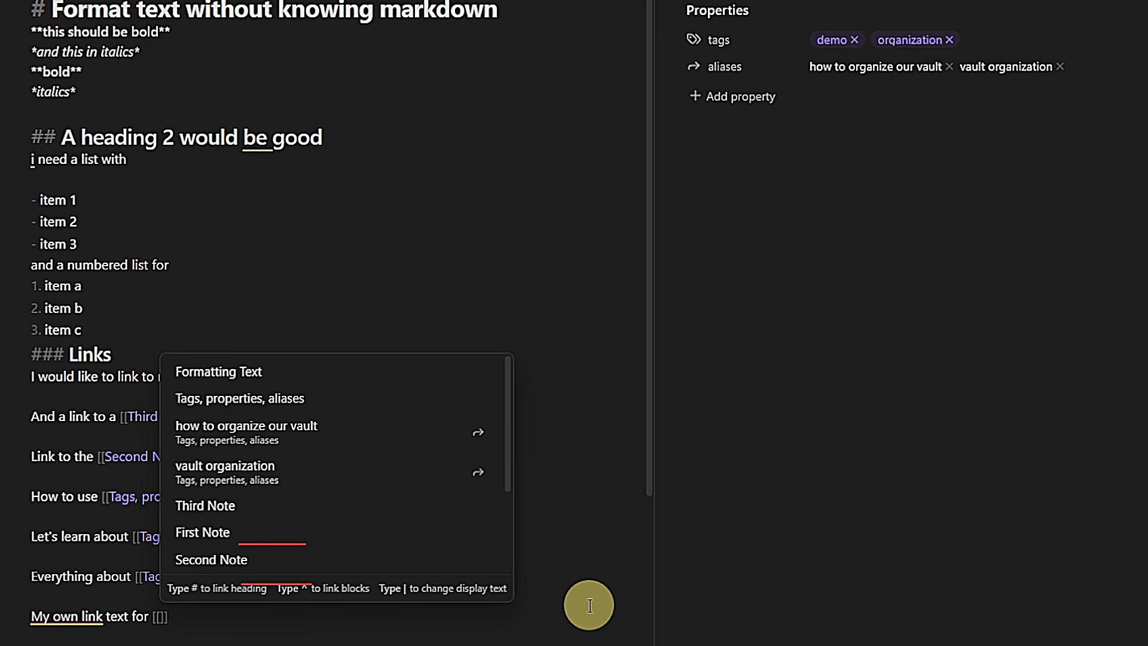
key("Down")
key("Return")
key("Left")
key("Left")
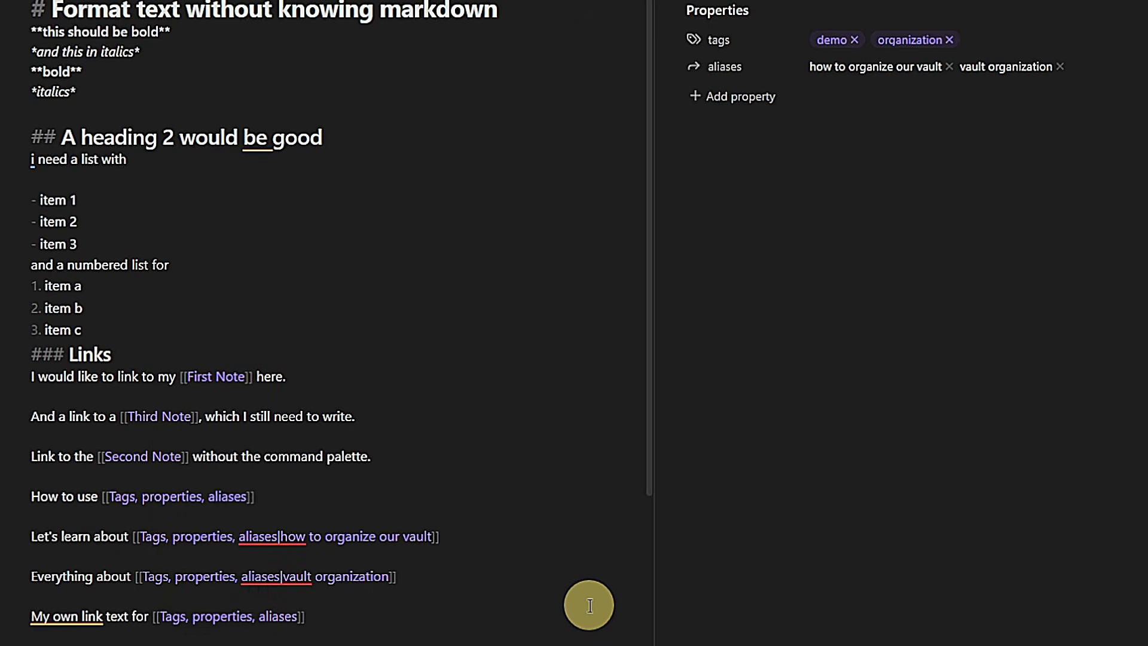
type("|")
type("the same note")
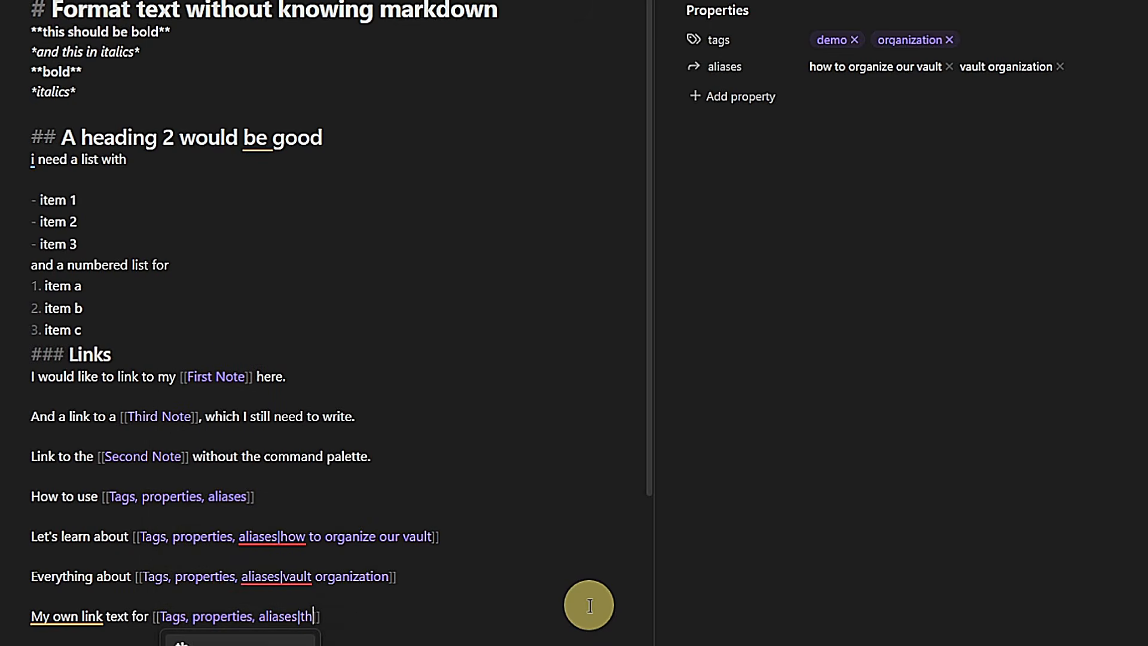
key("End")
Close Formatting Text and add the properties "created" and "updated" to the Tags, properties, aliases note
left_click(307, 11)
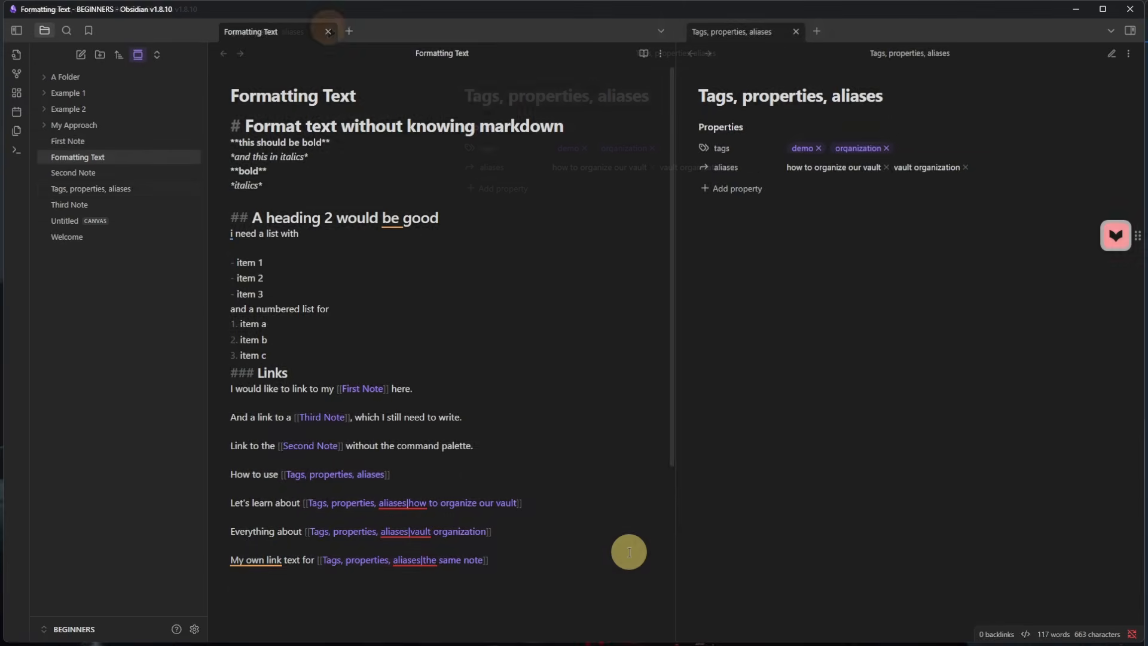
left_click(469, 174)
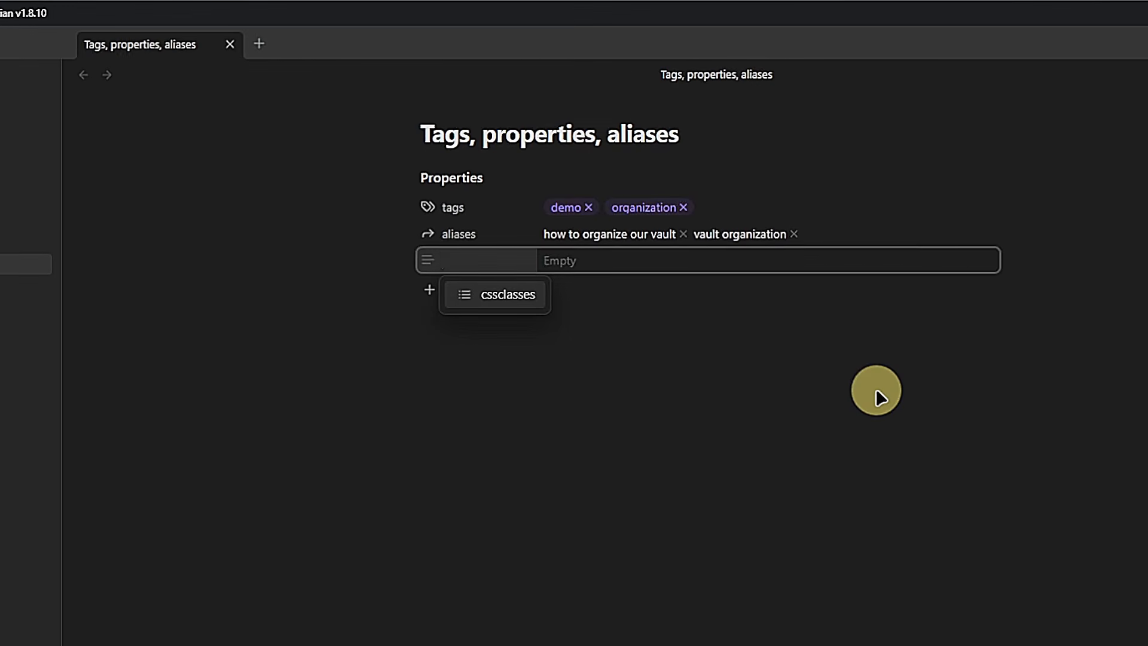
type("created")
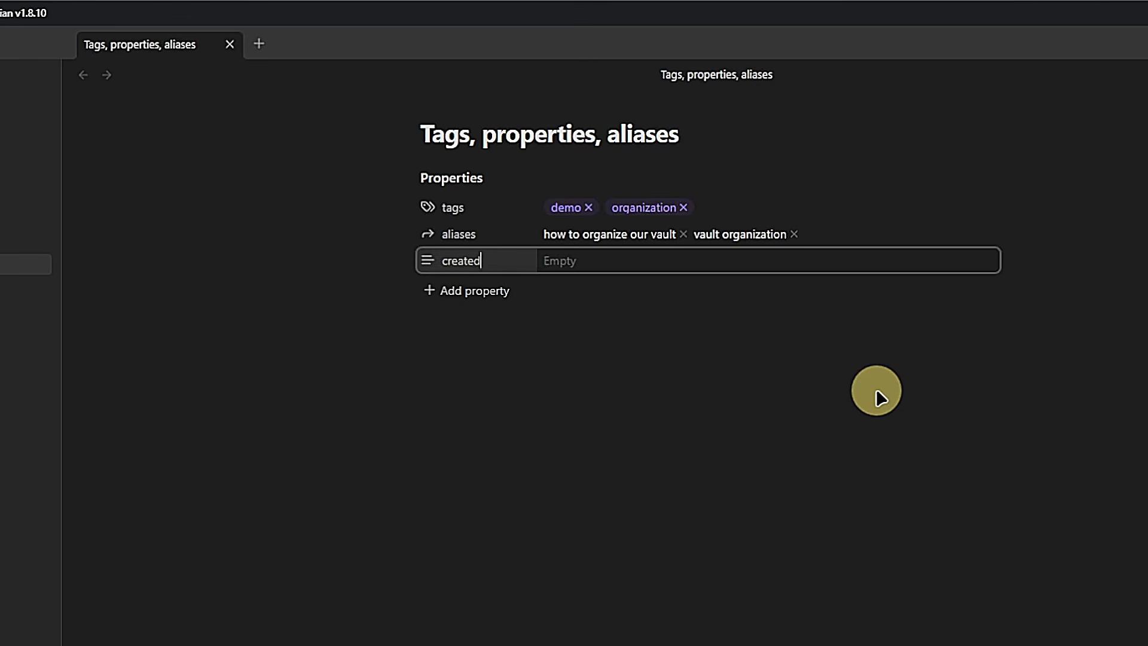
key("Return")
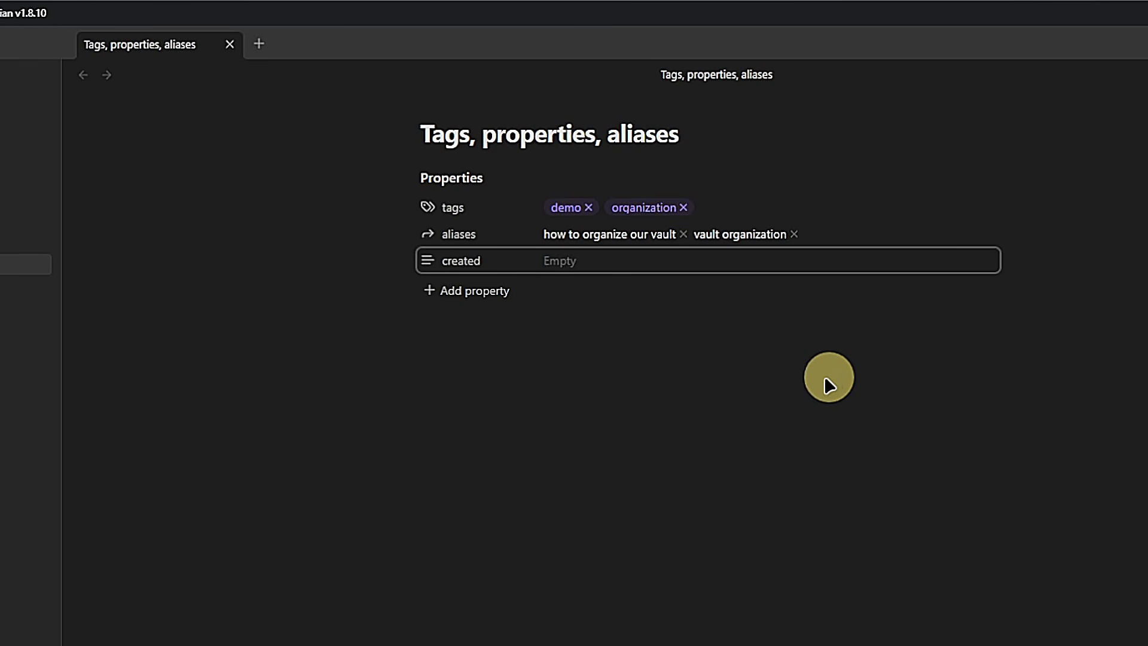
left_click(485, 291)
type("updated")
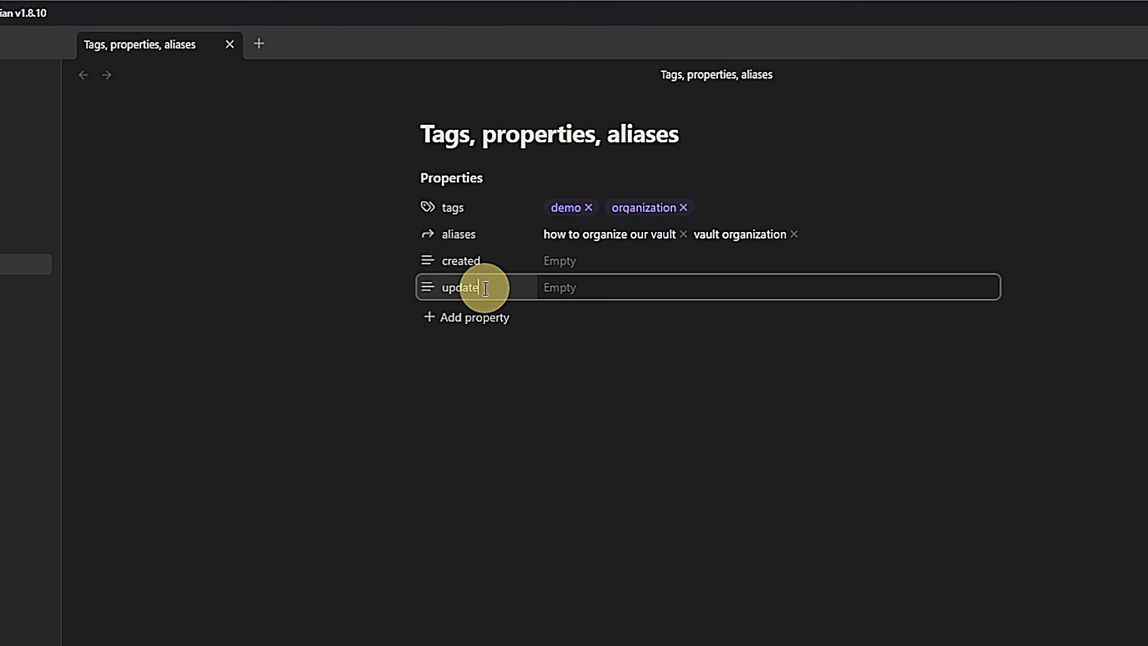
key("Return")
Set the property type of both "created" and "updated" to Date & time
left_click(427, 261)
left_click(503, 276)
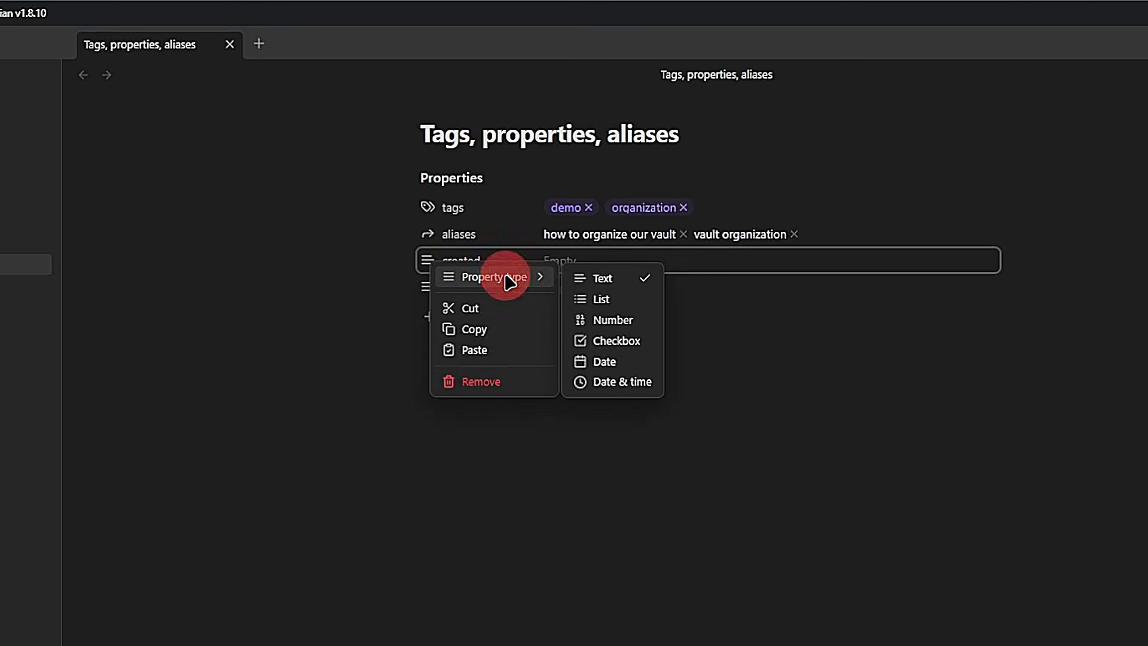
left_click(640, 381)
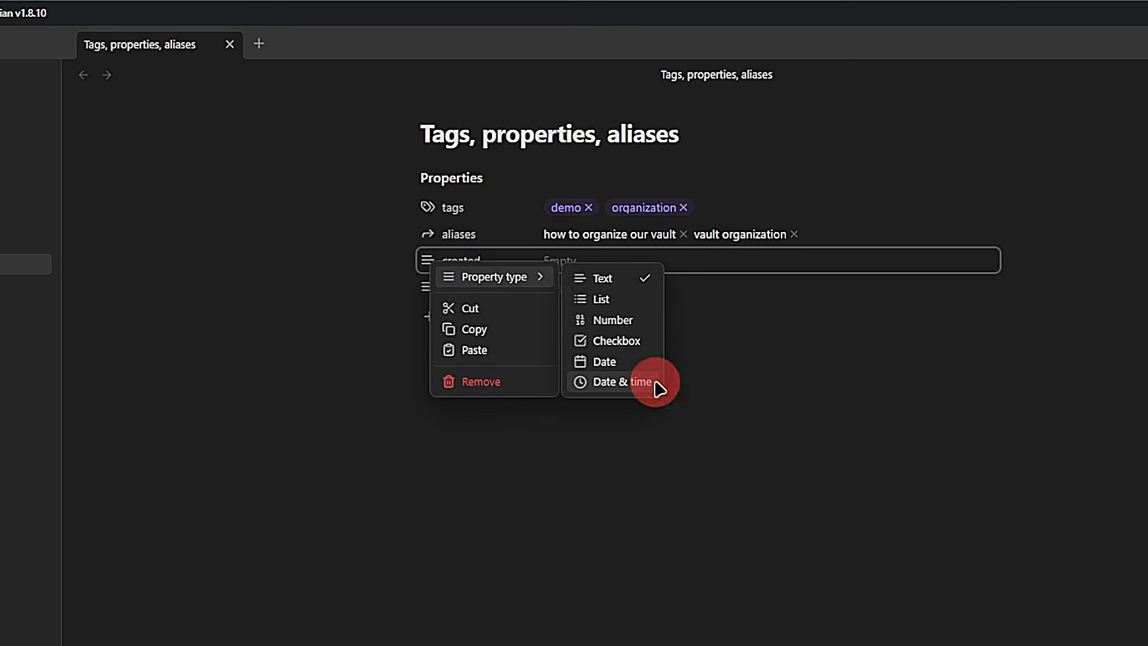
left_click(427, 286)
left_click(540, 303)
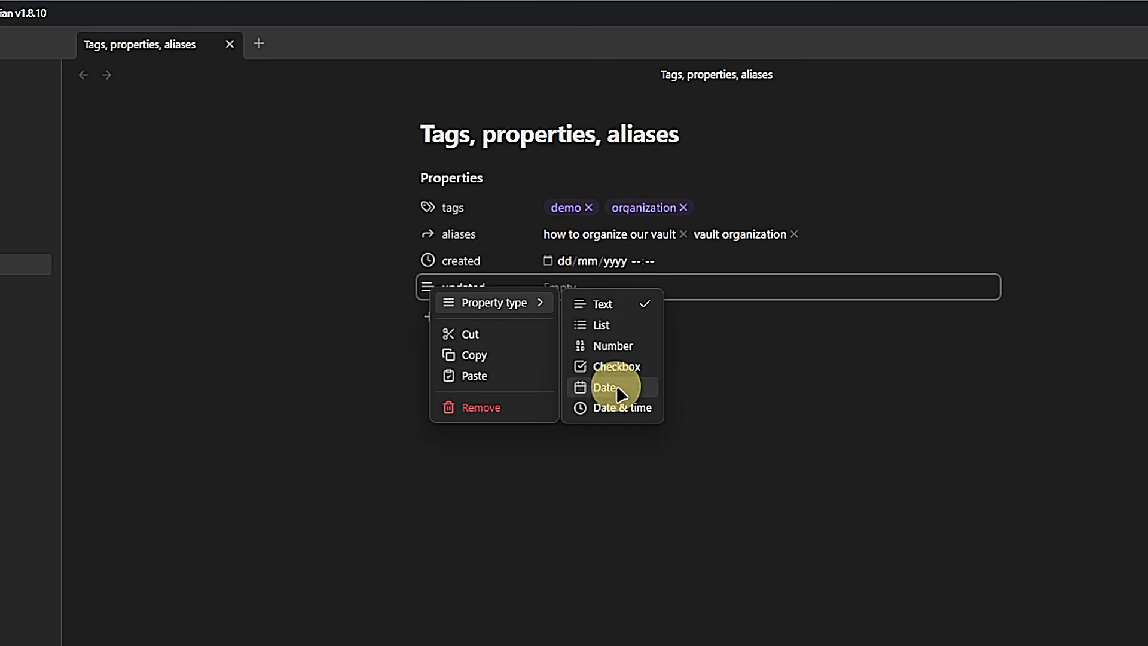
left_click(628, 406)
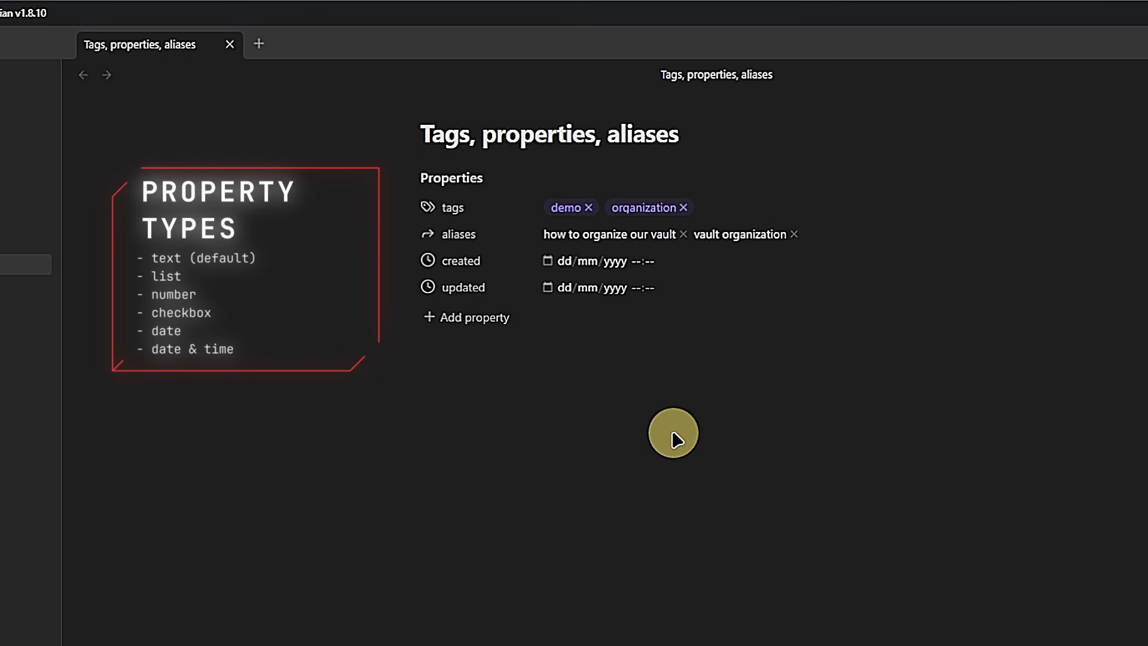
Add a "status" property to the note and set its type to List
left_click(472, 317)
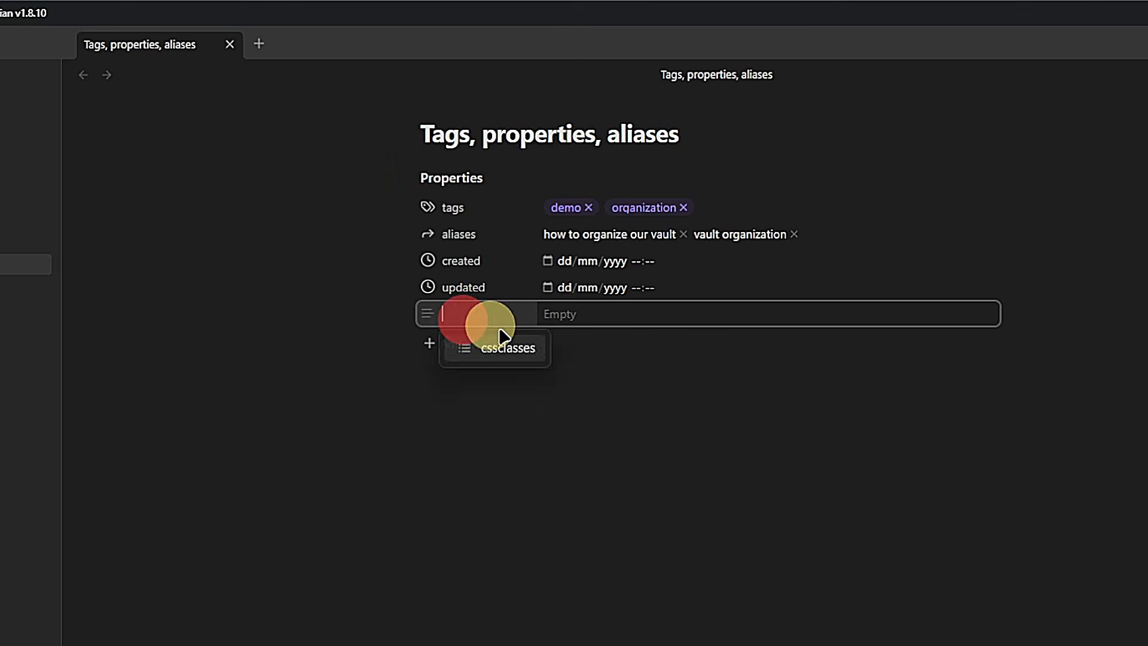
type("status")
left_click(426, 313)
mouse_move(496, 331)
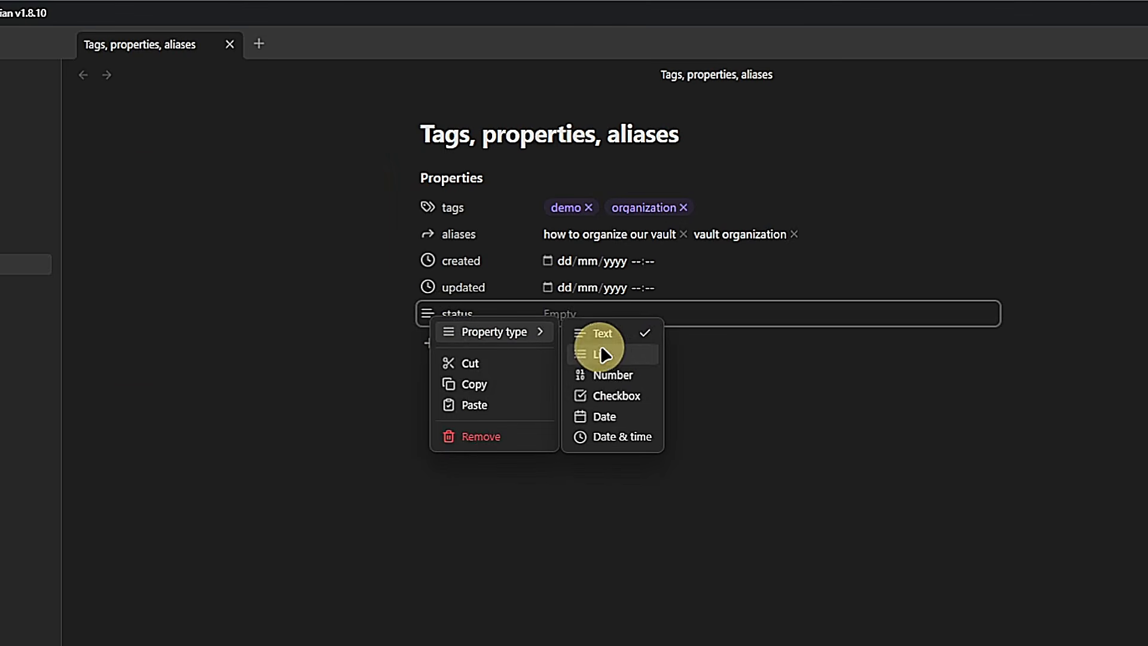
left_click(658, 357)
Add a "checked?" property to the note and set its type to Checkbox
left_click(458, 352)
type("checked?")
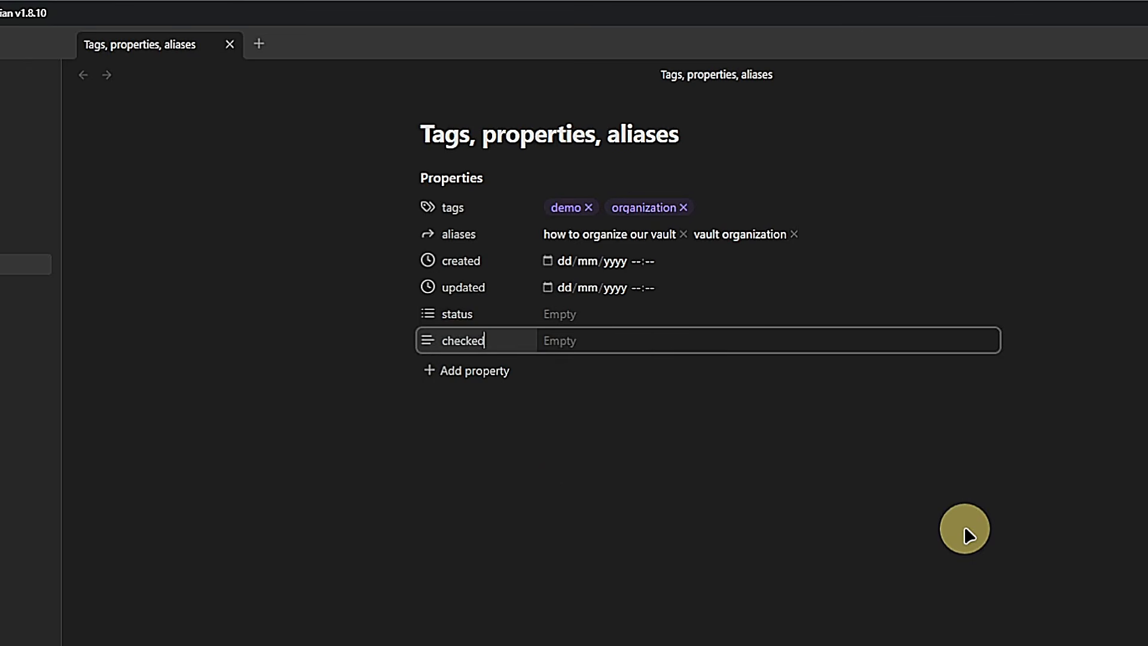
key("Return")
left_click(427, 339)
mouse_move(504, 359)
left_click(637, 424)
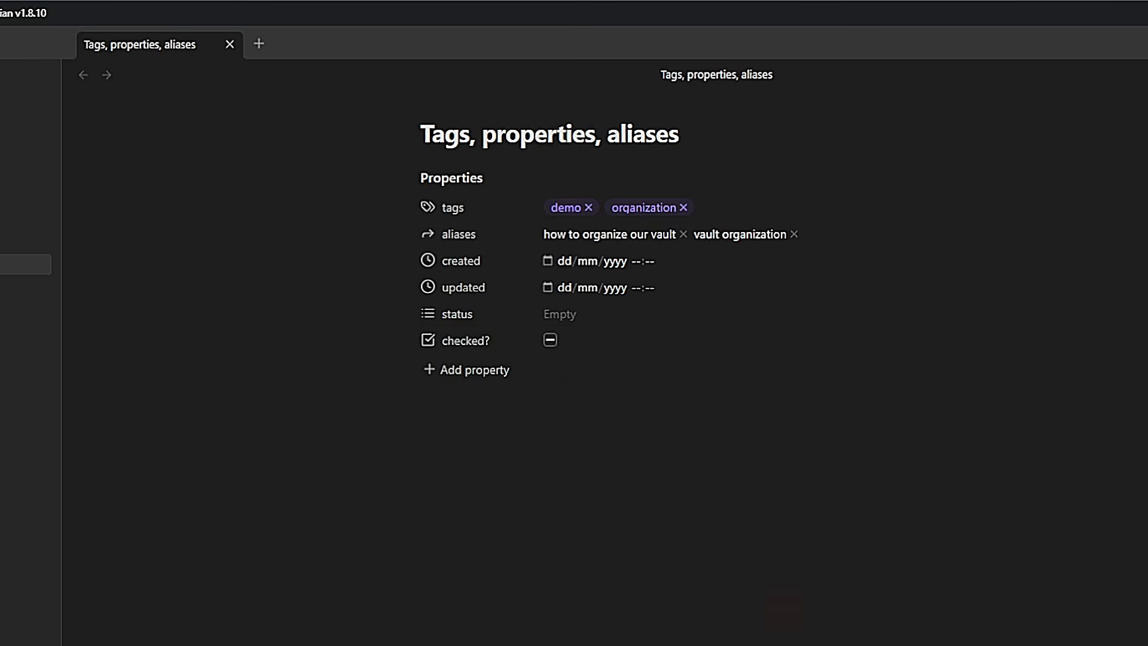
Toggle the value of the "checked?" property on and off a few times
left_click(550, 340)
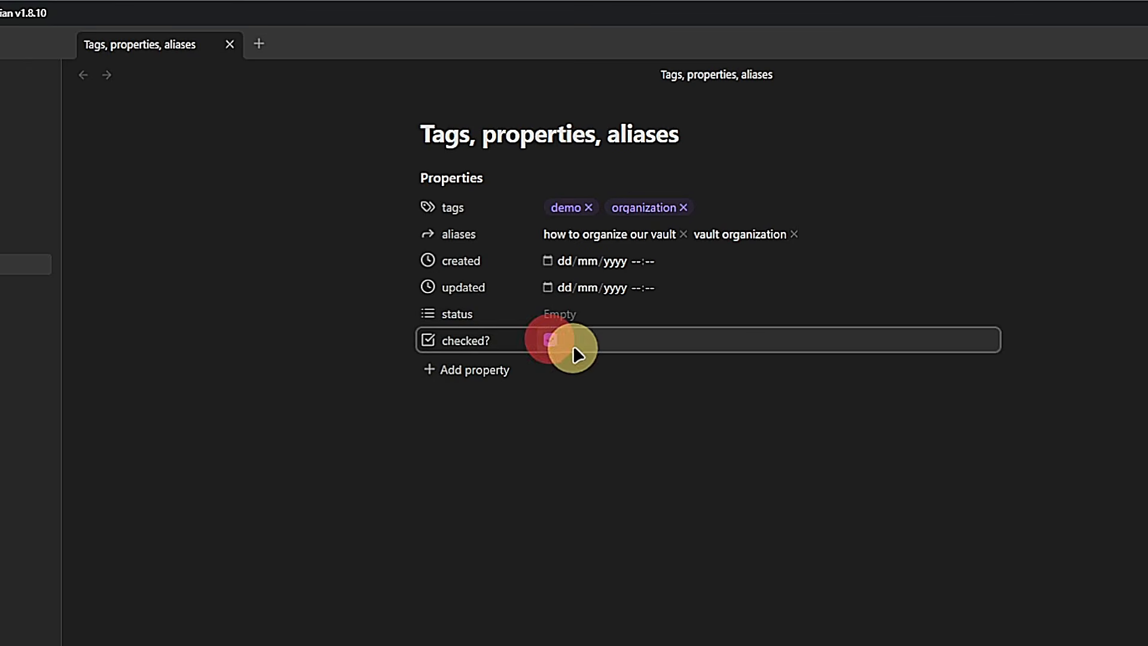
left_click(551, 340)
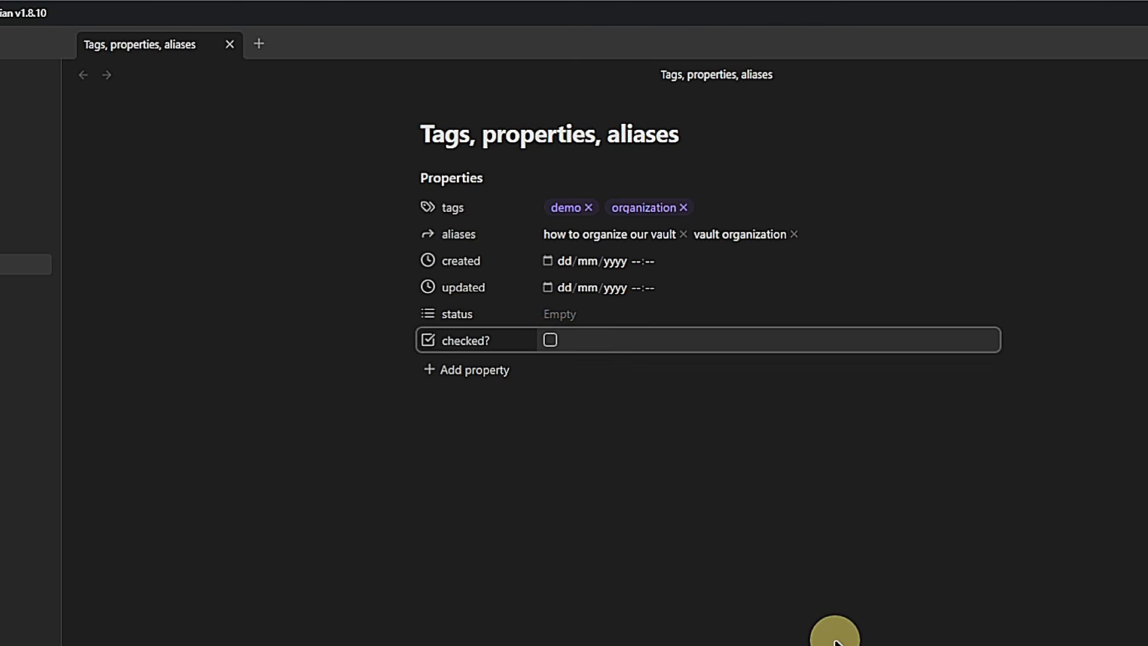
left_click(550, 340)
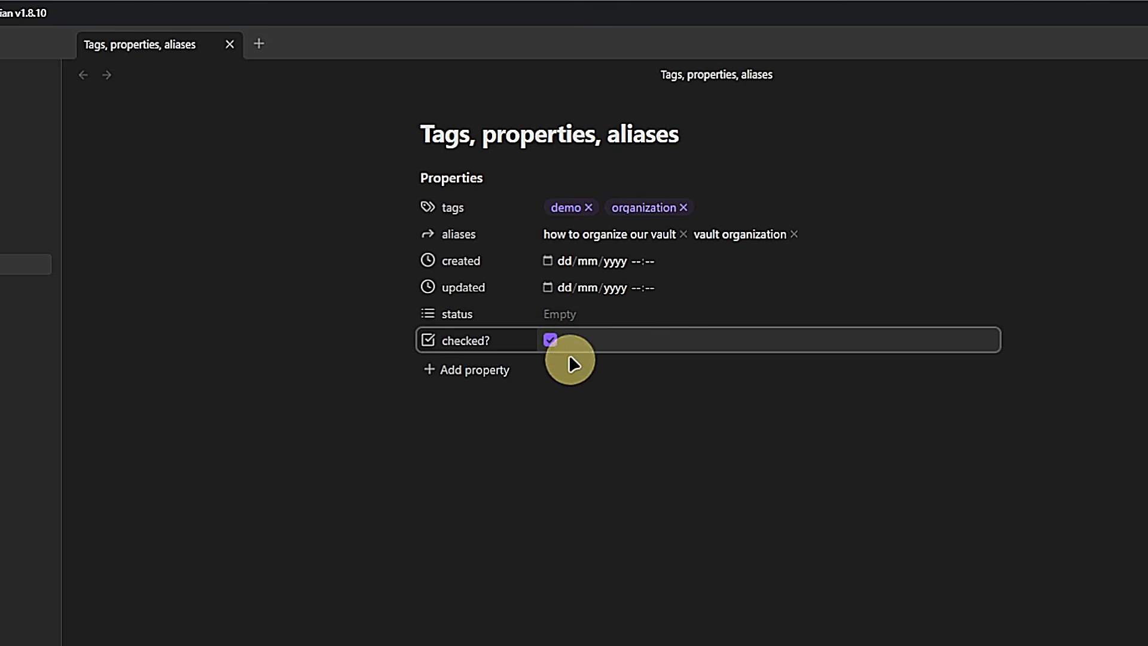
left_click(550, 340)
left_click(799, 592)
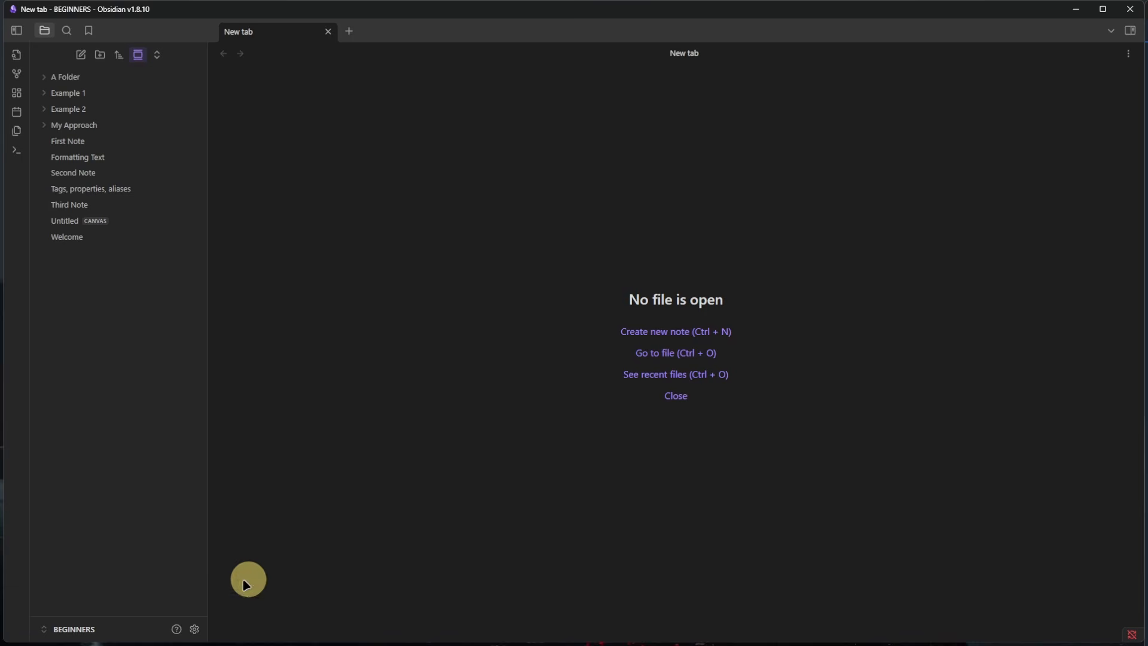
Review the core plugins list in the settings and the chapter lists of both core plugin guide videos on YouTube
left_click(195, 629)
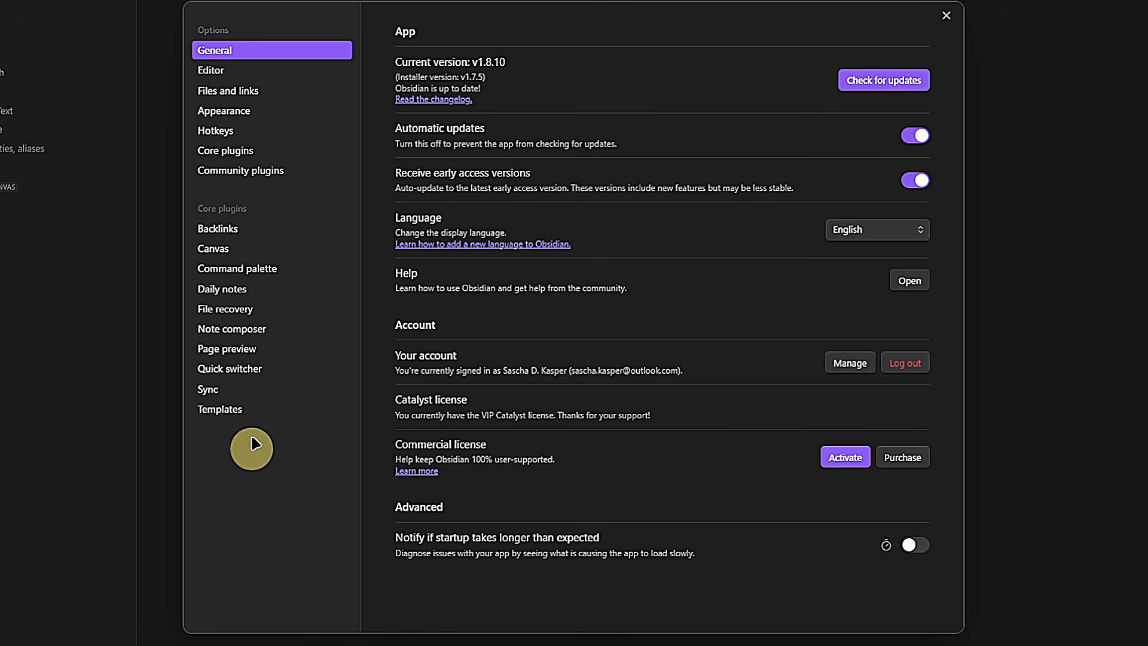
left_click(257, 152)
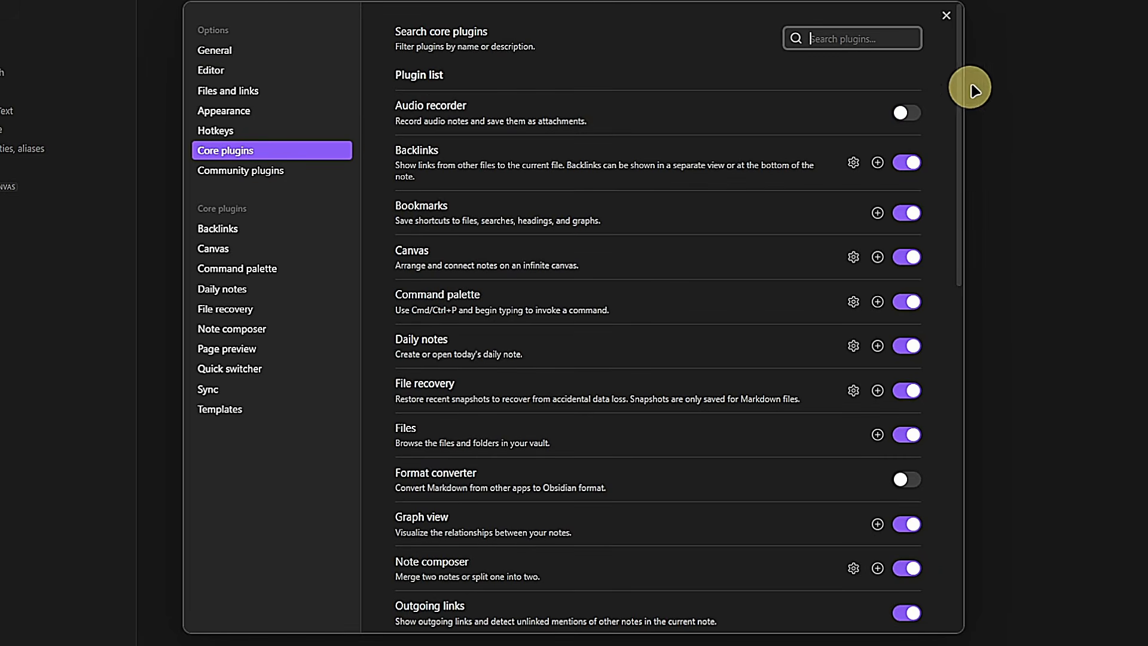
left_click_drag(960, 57, 994, 405)
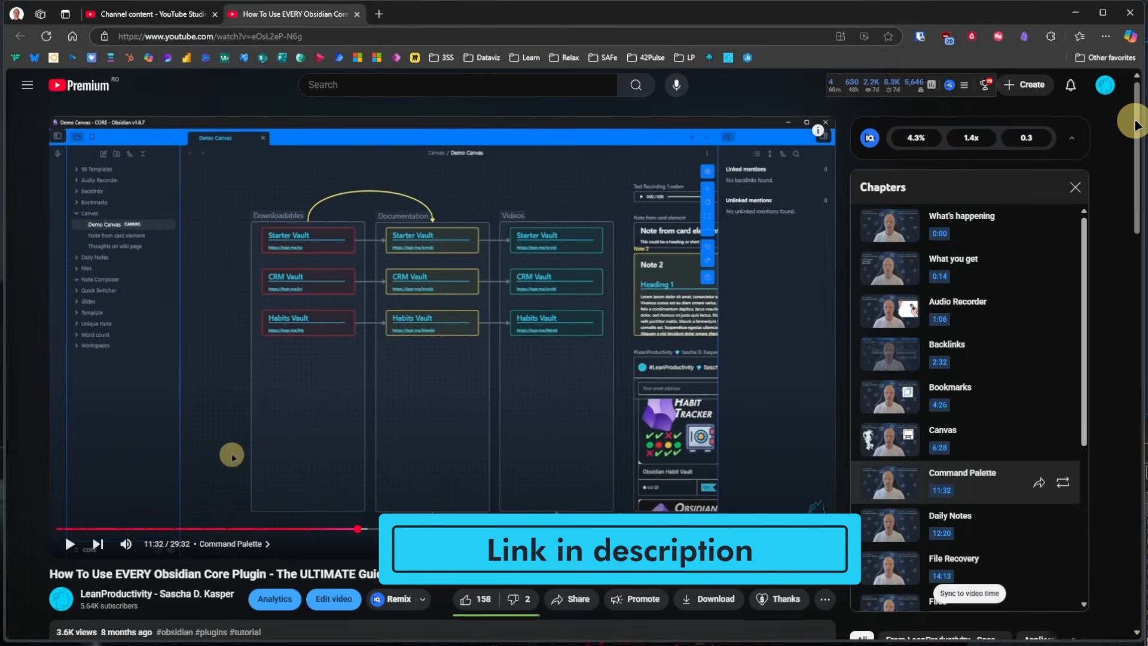
left_click_drag(1083, 236, 1098, 396)
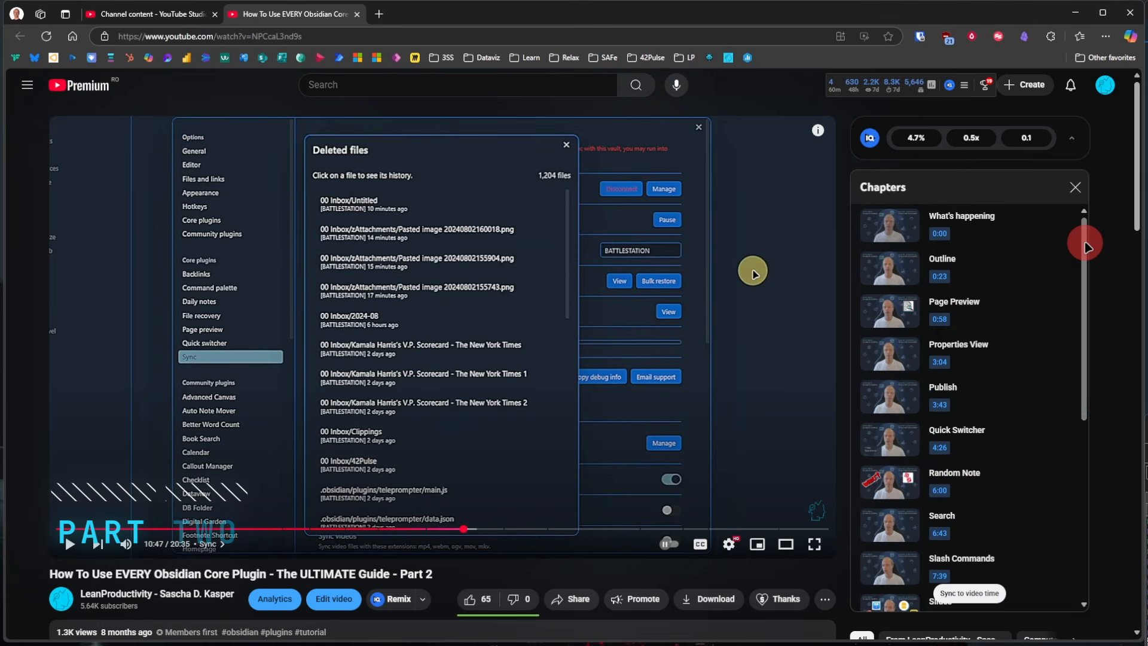
left_click_drag(1086, 246, 1094, 434)
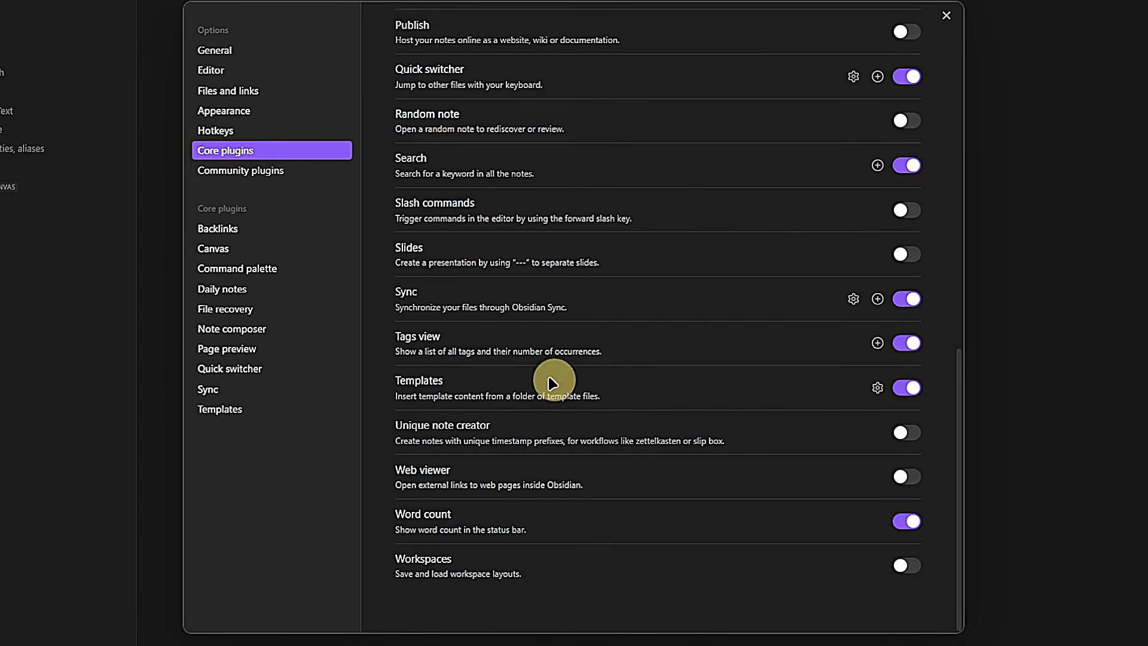
Turn on community plugins in the Obsidian settings and open the community plugin browser
left_click(289, 172)
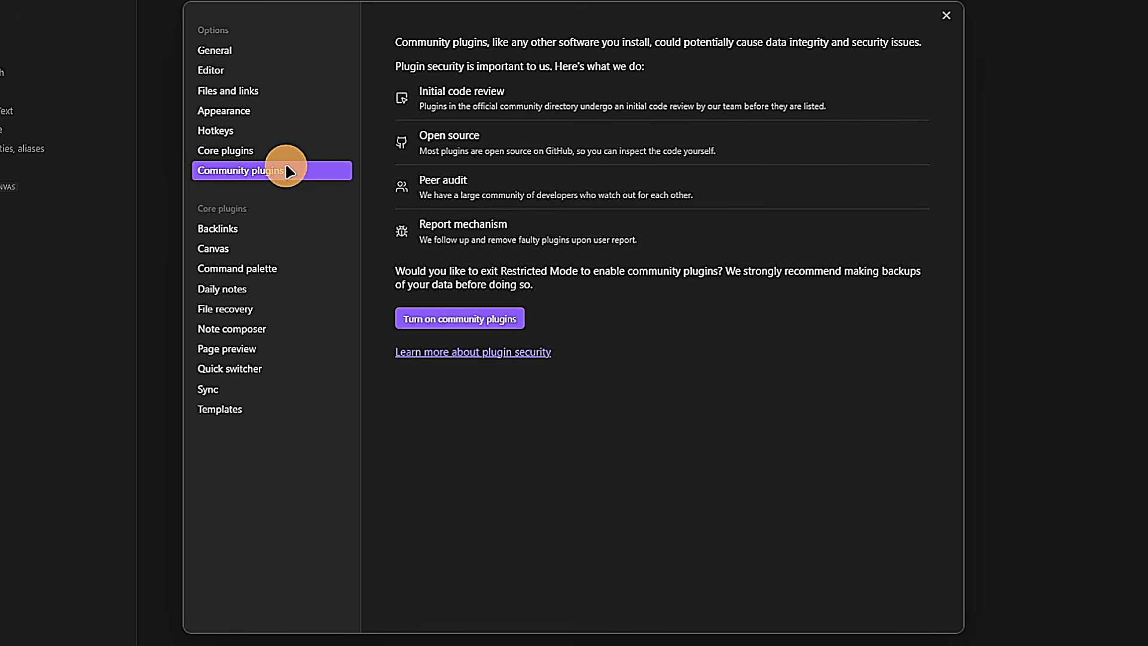
left_click(503, 317)
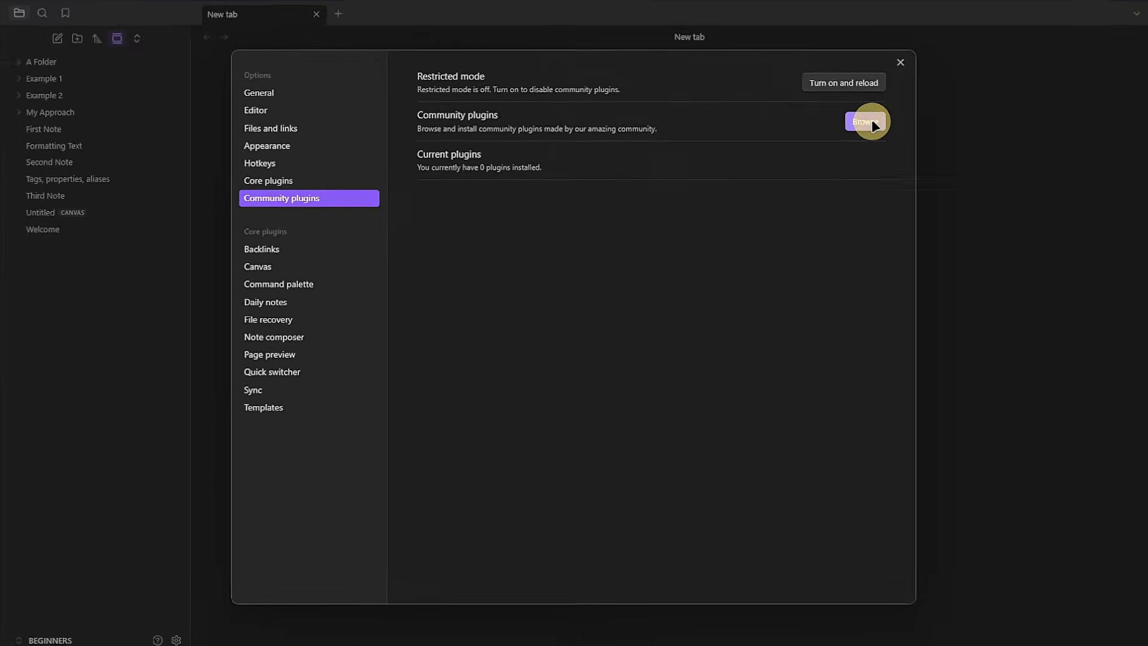
left_click(868, 121)
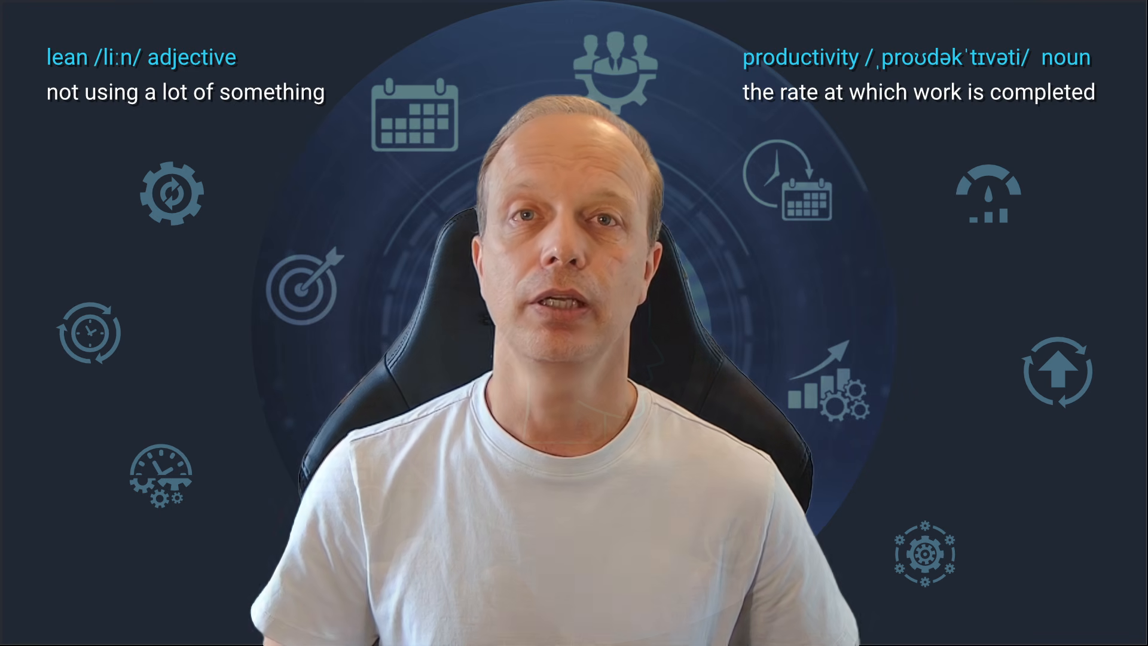
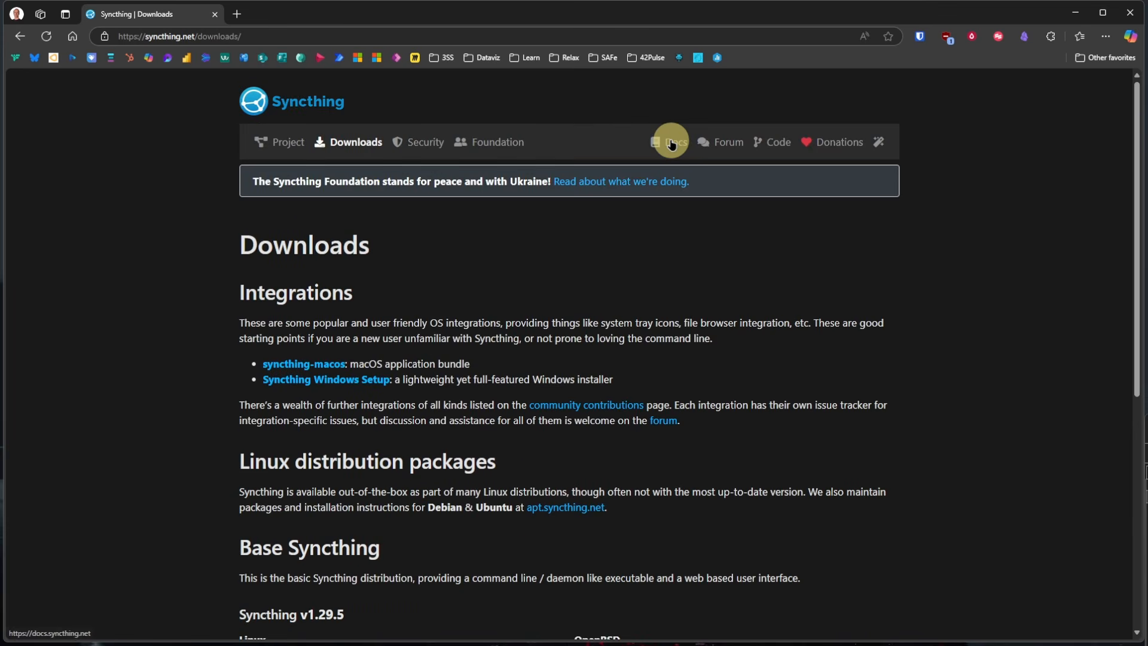
Open the Syncthing documentation from its downloads page
left_click(671, 143)
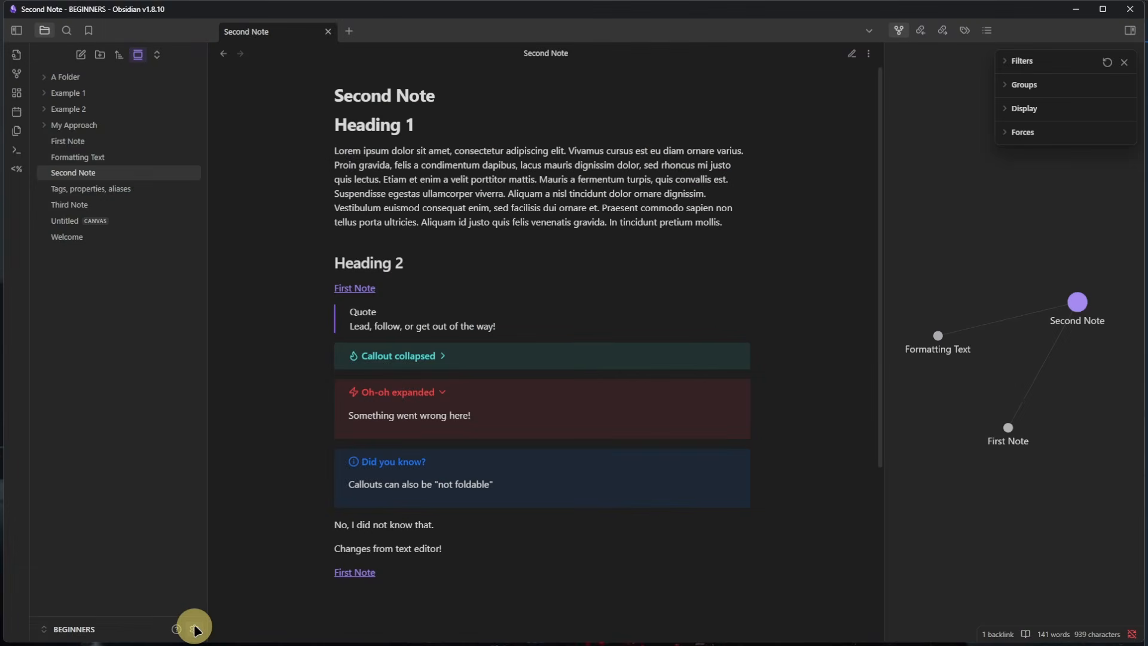
Install and use the Minimal community theme from the appearance settings and return to the note
left_click(193, 627)
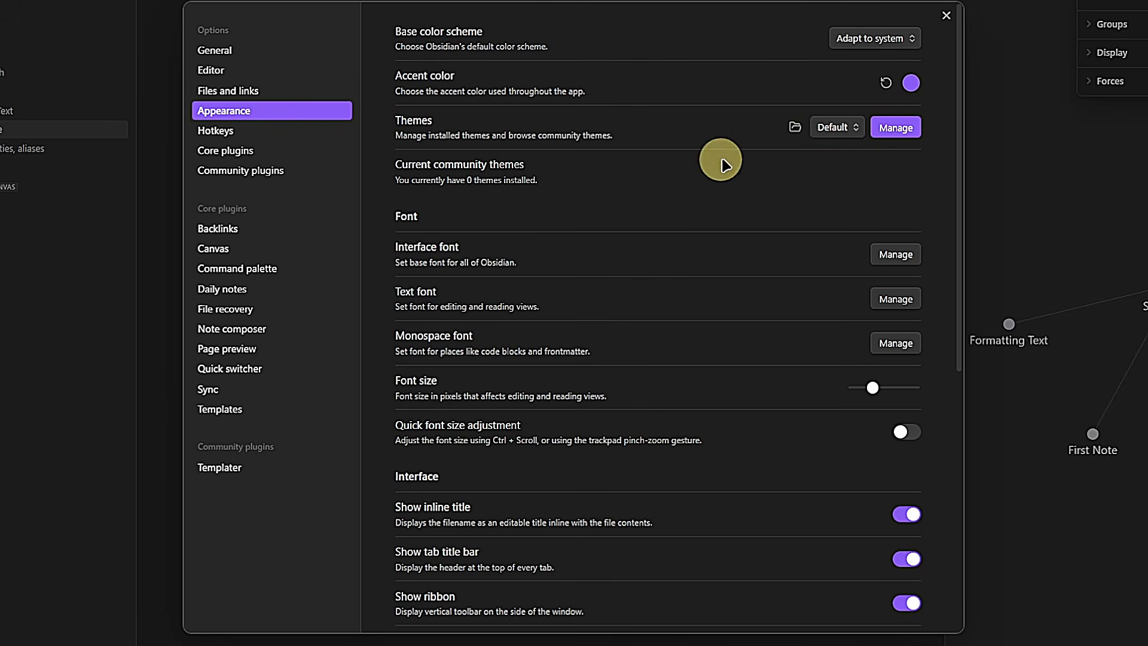
left_click(855, 127)
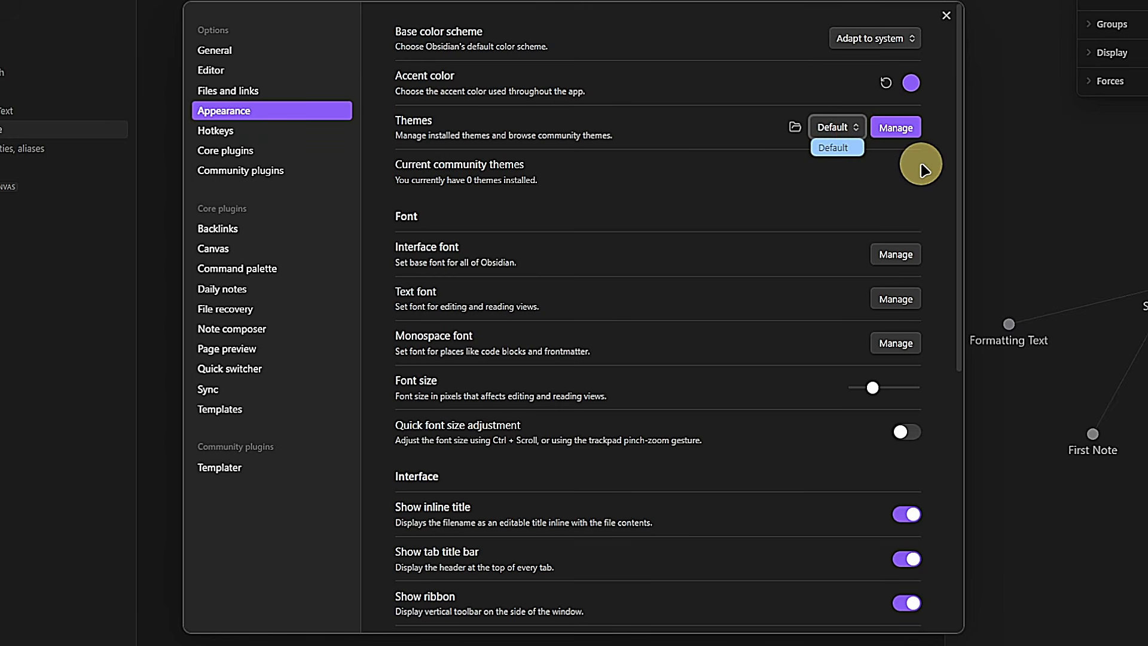
left_click(897, 127)
left_click(896, 128)
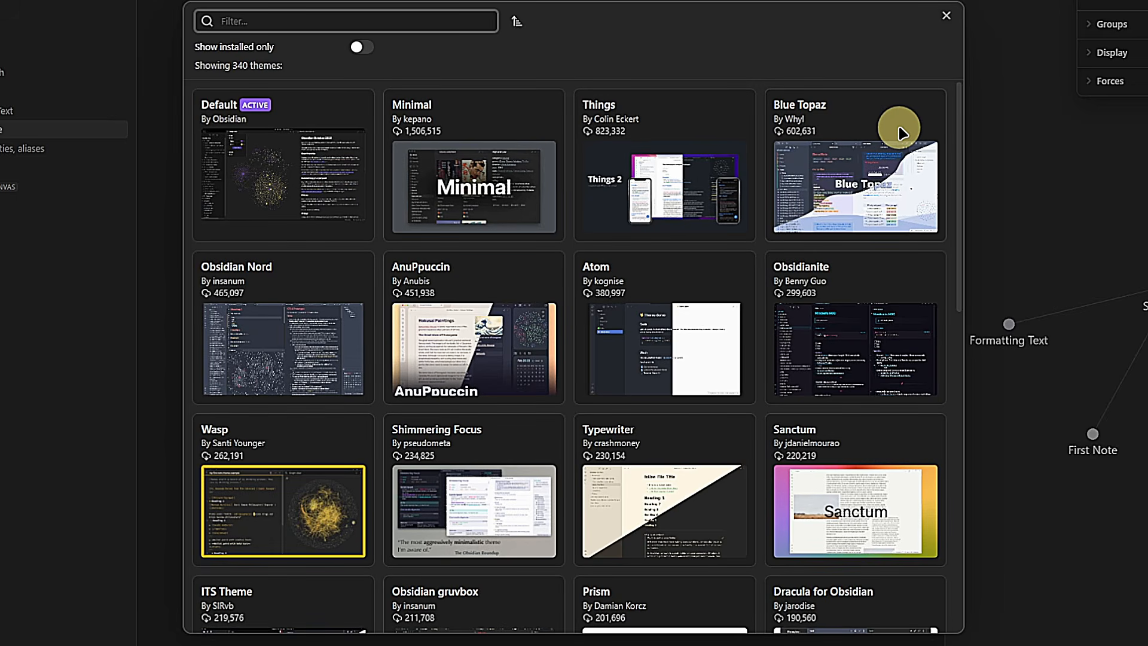
left_click(477, 119)
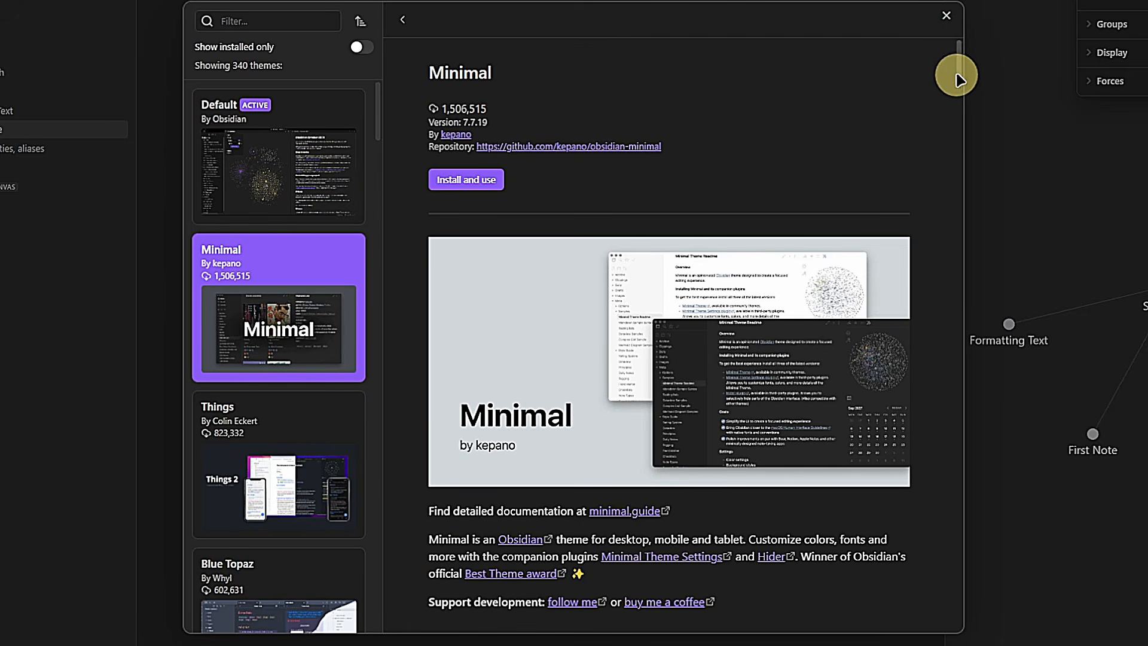
left_click_drag(956, 59, 971, 30)
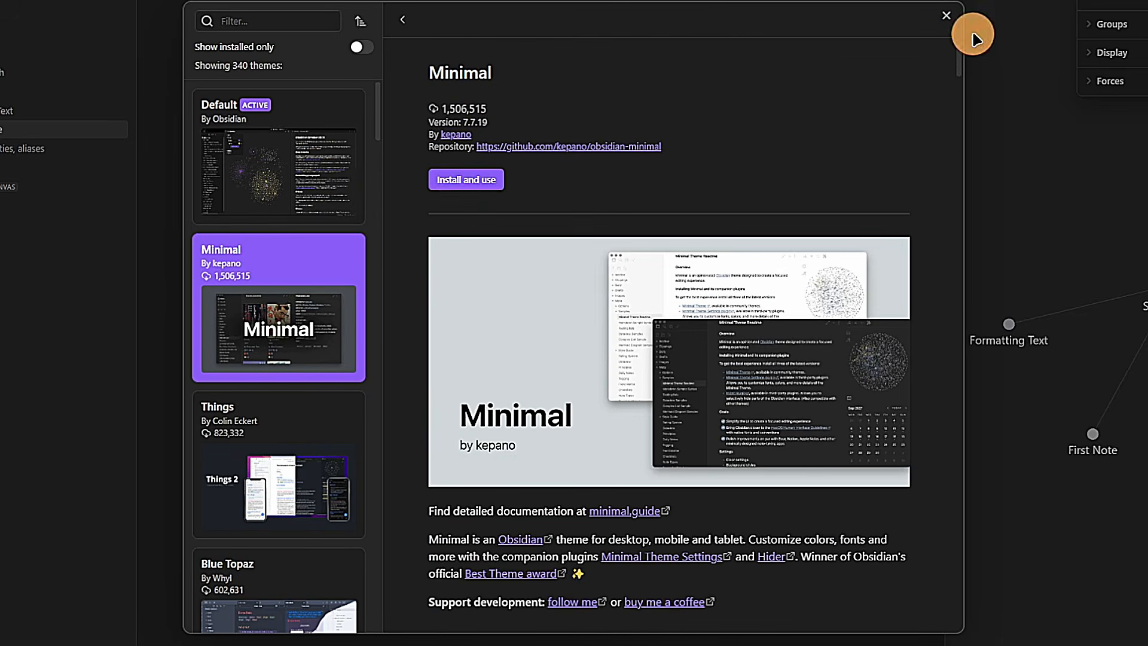
left_click(466, 179)
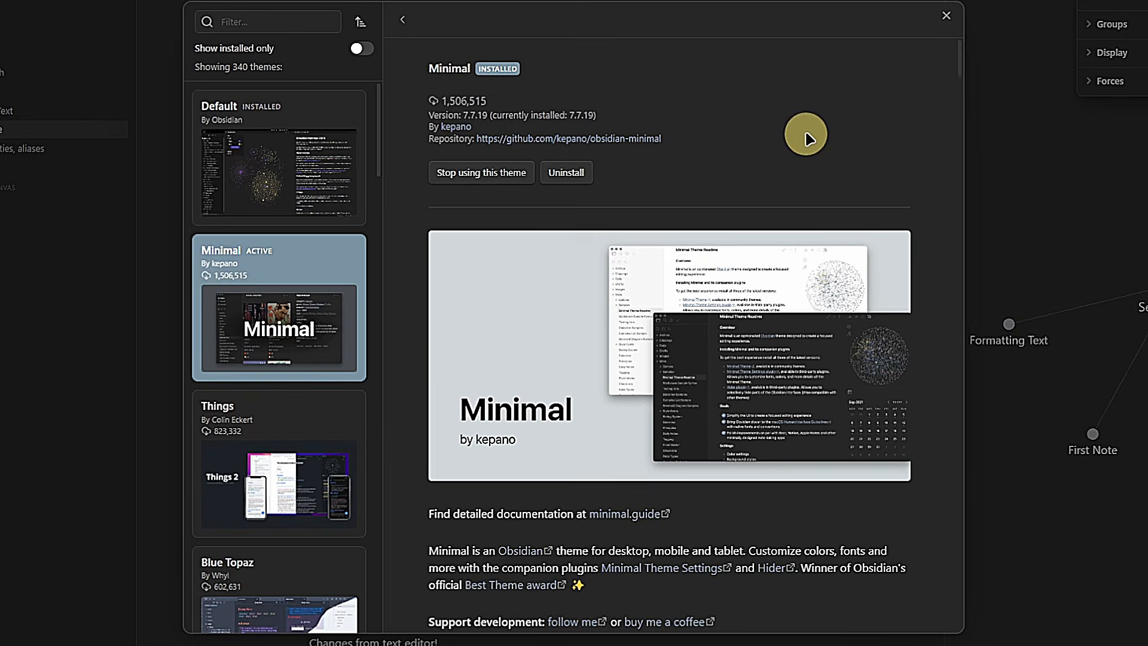
left_click(946, 15)
key("Escape")
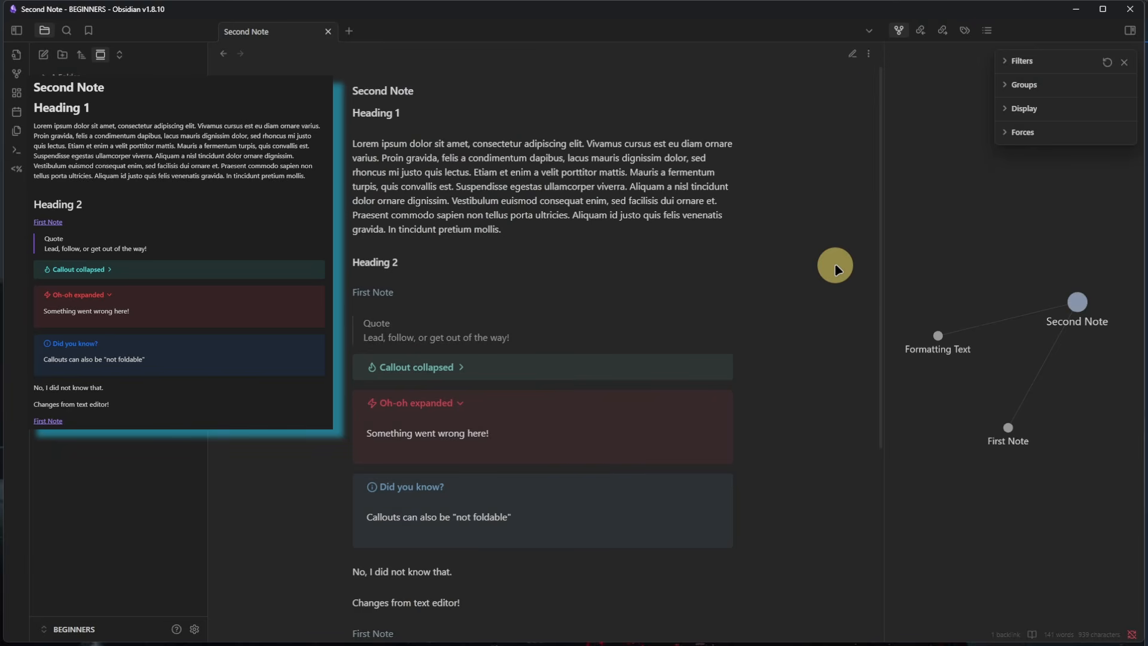
Search the community themes for "anupp", install and use the AnuPpuccin theme, and return to the note
left_click(194, 629)
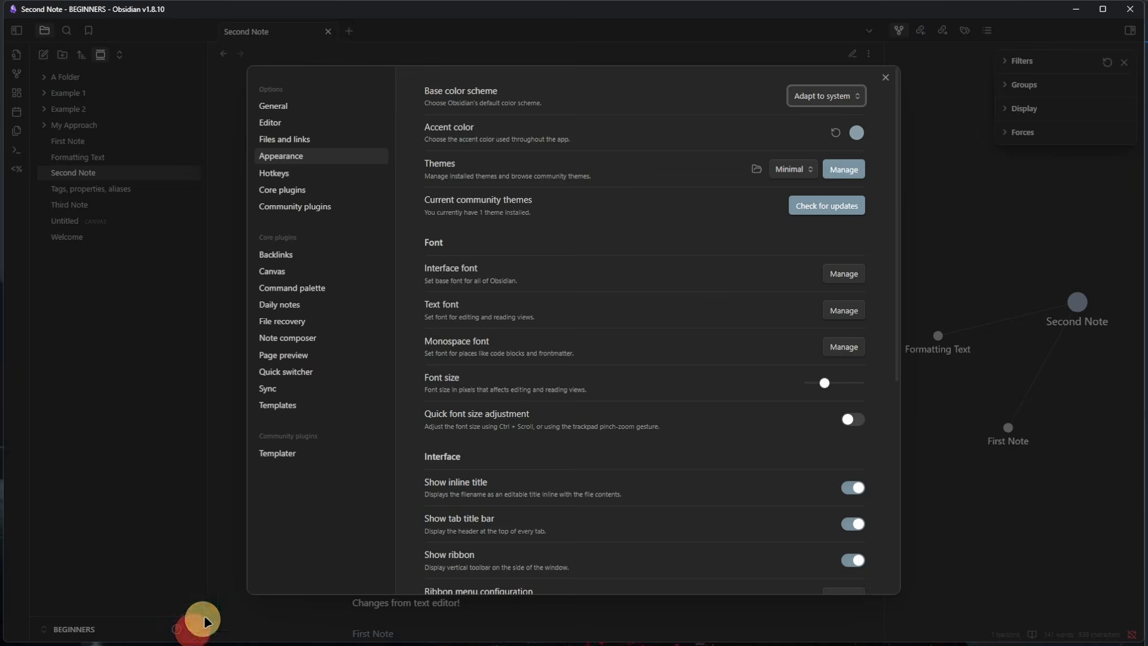
left_click(841, 168)
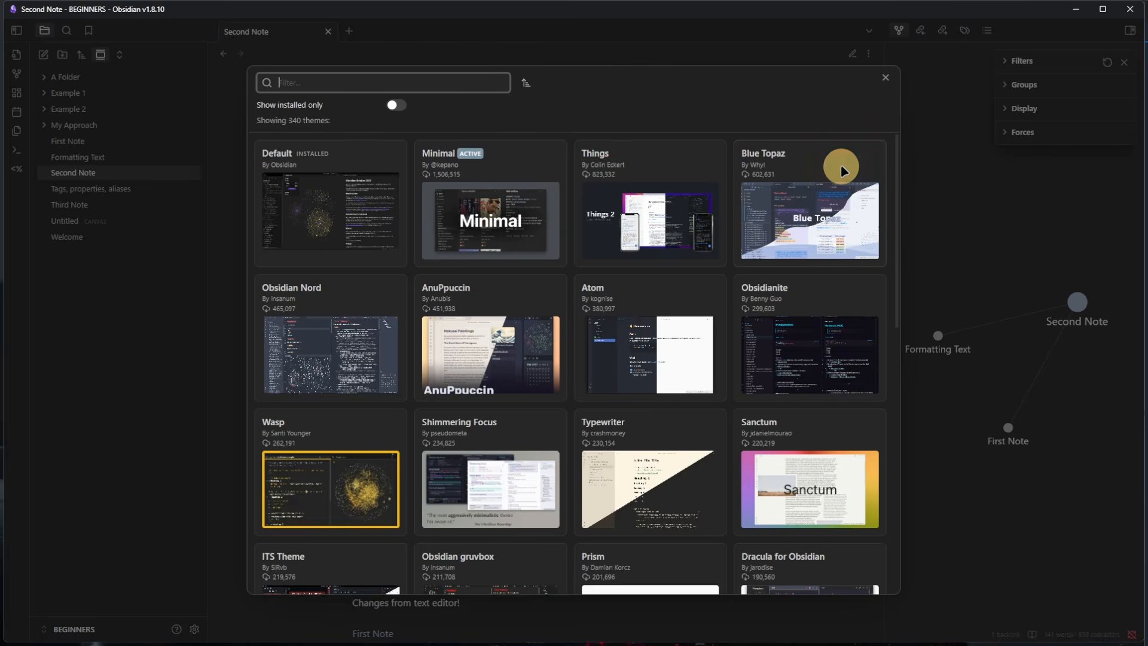
type("anupp")
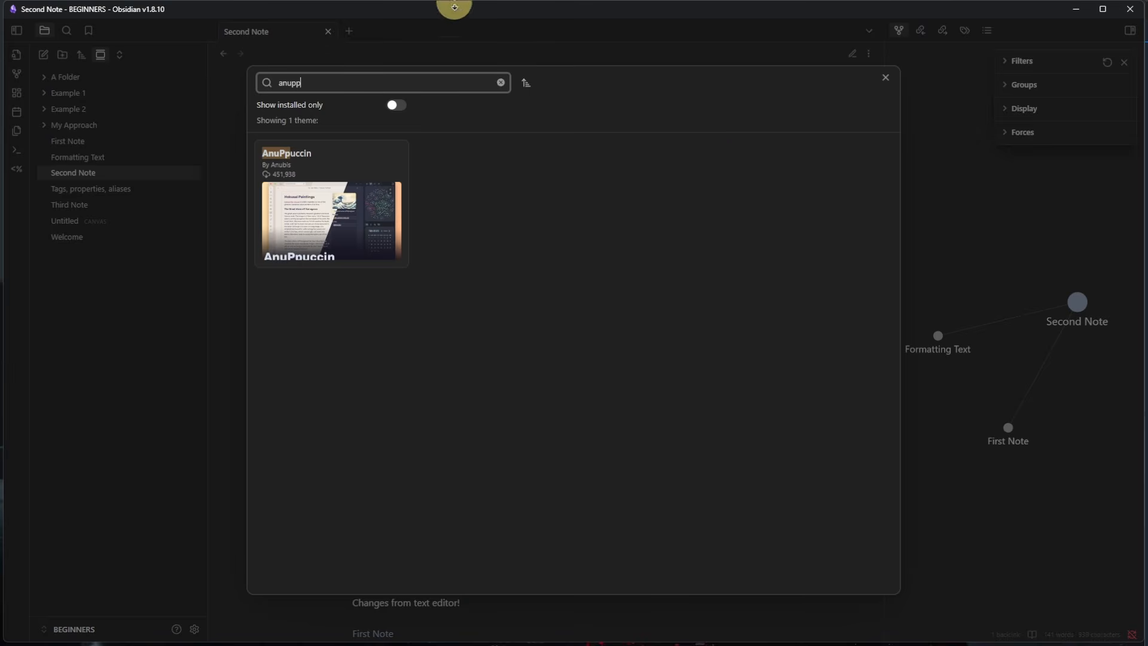
left_click(345, 202)
left_click(482, 209)
left_click(956, 196)
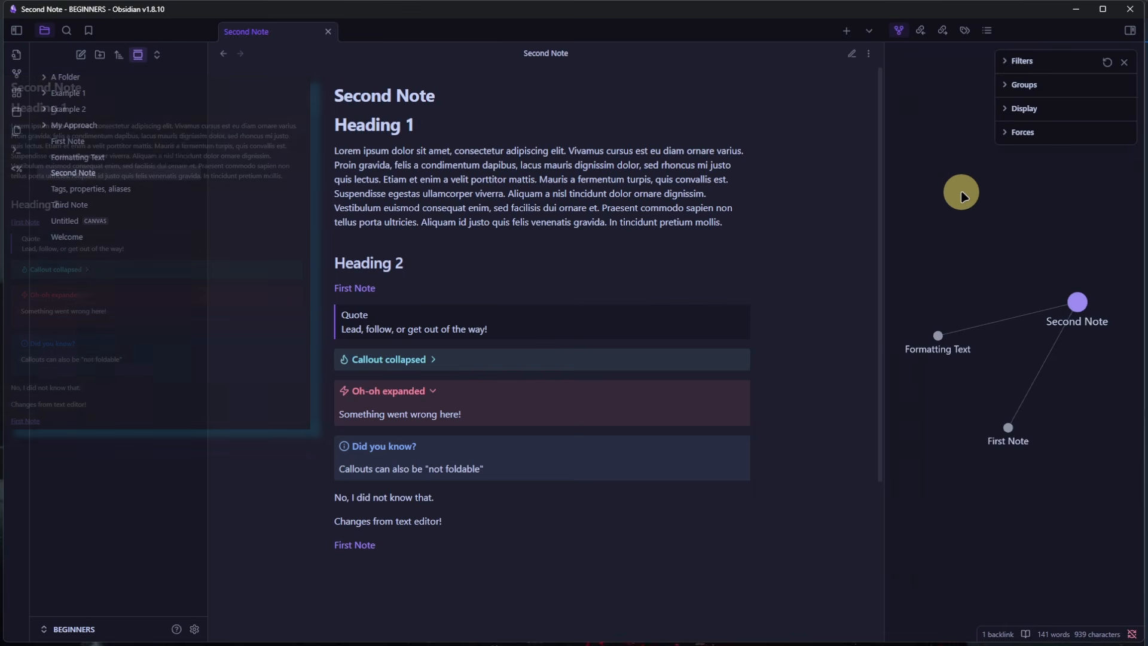
Set the text font to JetBrains Mono in the appearance settings
left_click(194, 629)
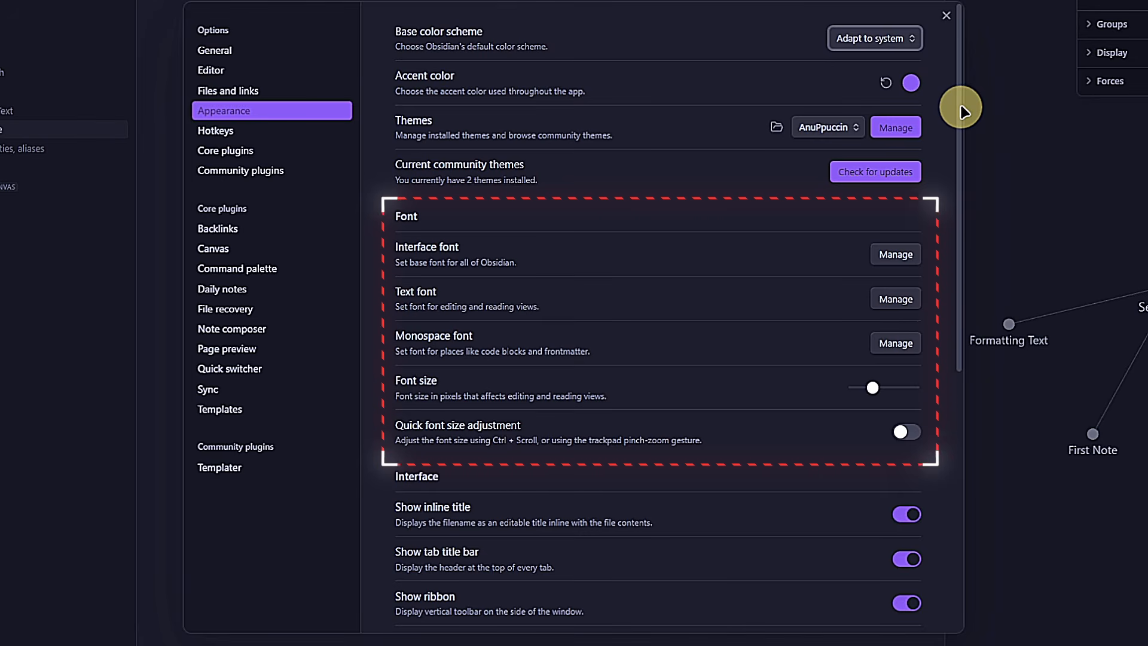
left_click(897, 295)
left_click(715, 336)
type("jet")
left_click(727, 358)
left_click(685, 383)
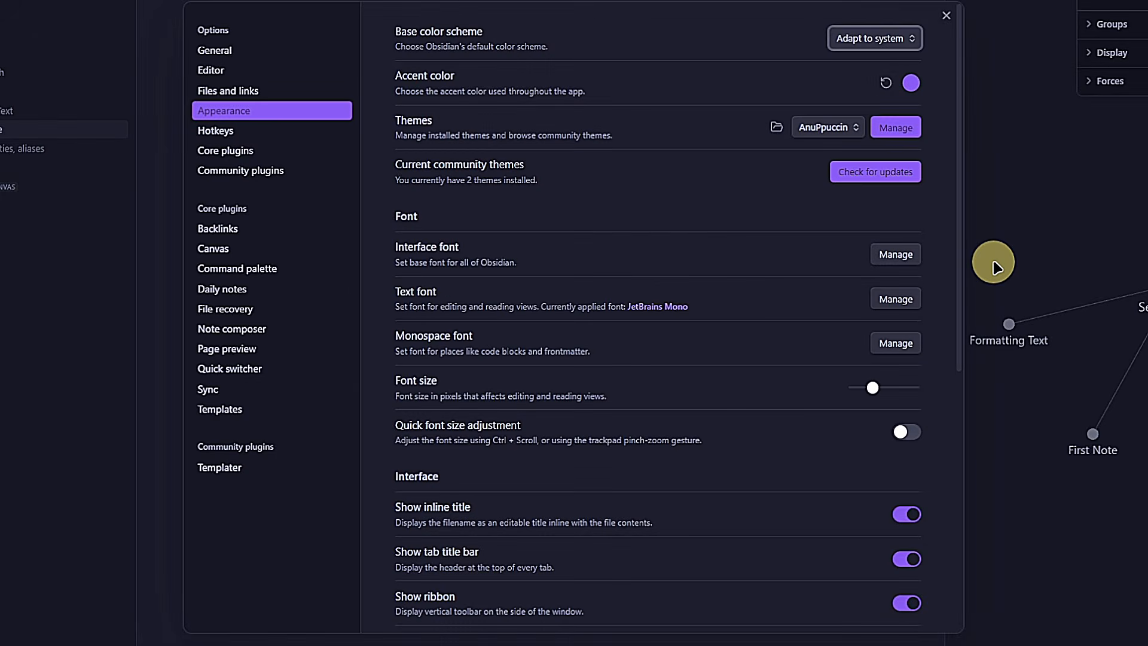
Try adjusting the font size and close the settings to view the note
left_click(871, 387)
left_click_drag(870, 390, 873, 388)
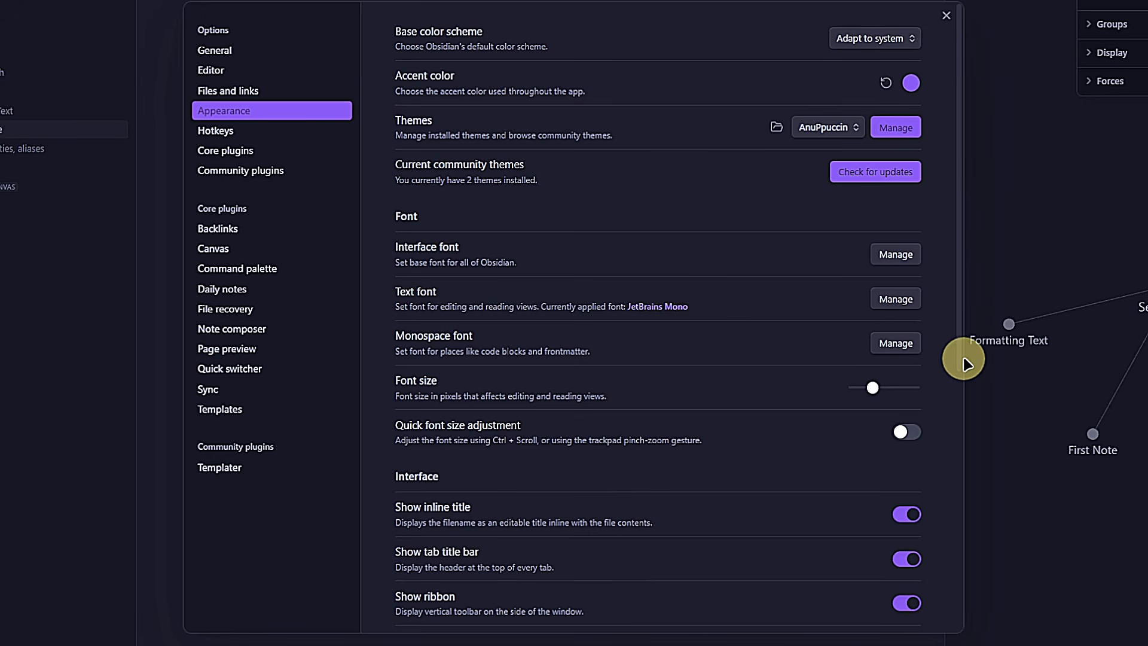
left_click(1006, 206)
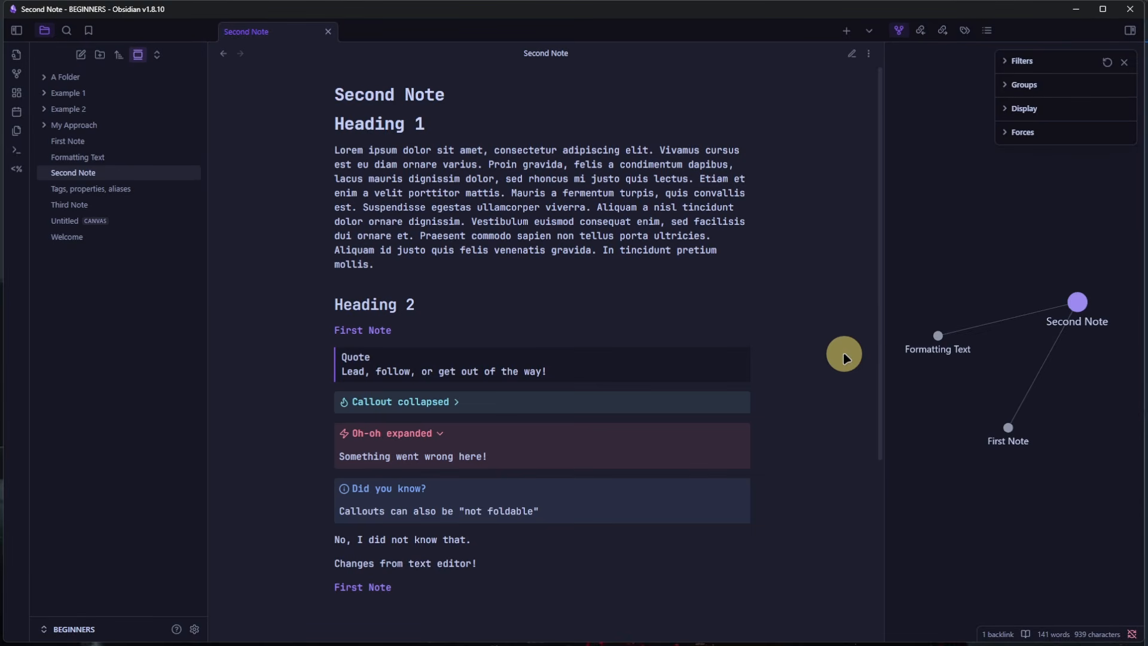
Search the community plugins for "style sett", then install and enable the Style Settings plugin
left_click(193, 629)
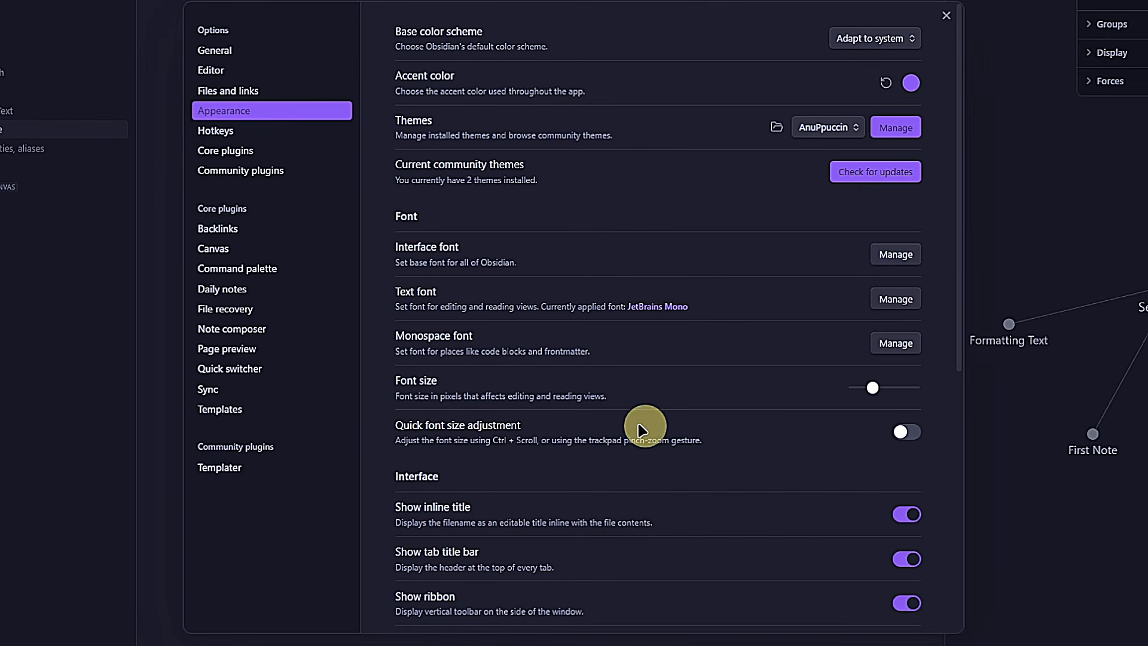
left_click(264, 171)
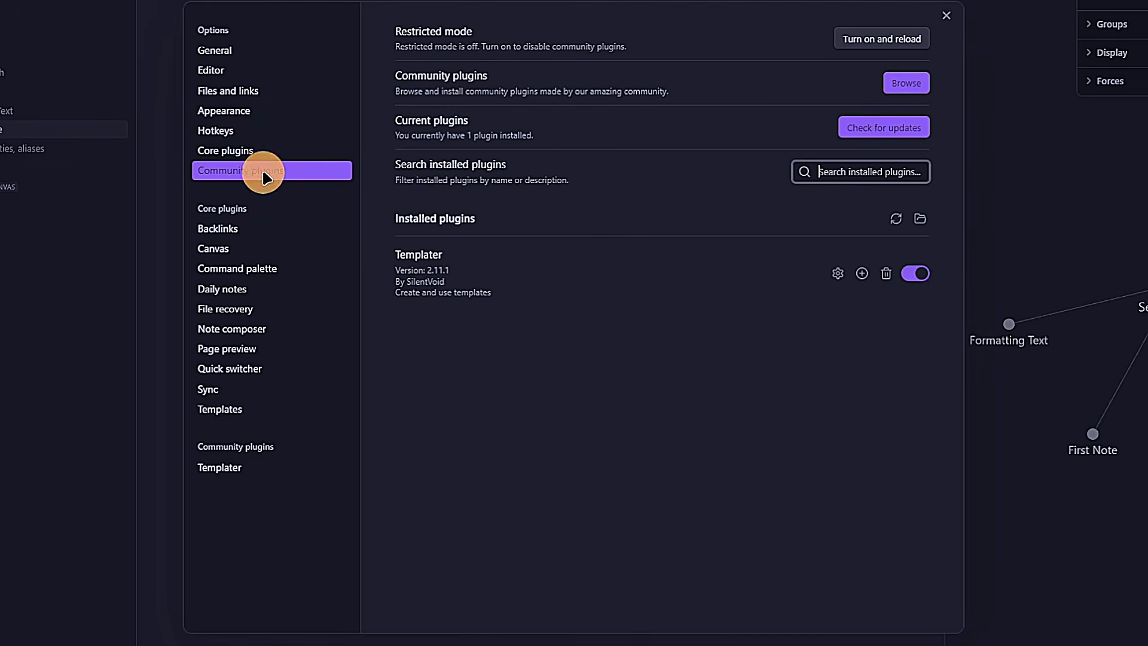
left_click(906, 82)
type("style")
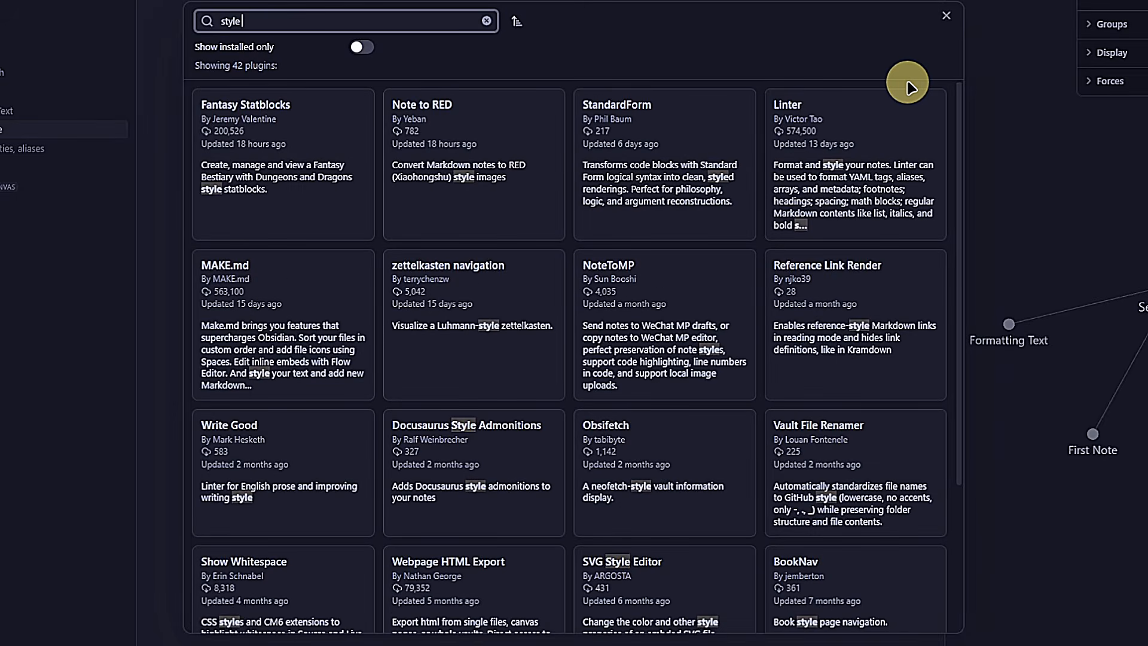
type(" sett")
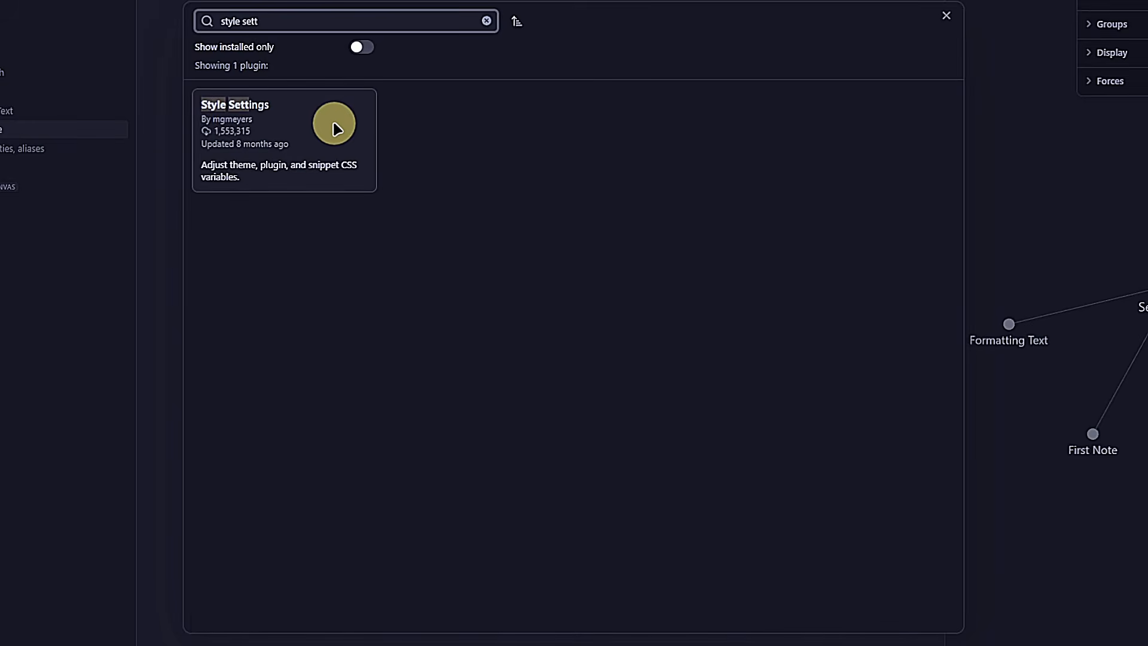
left_click(335, 127)
left_click(444, 211)
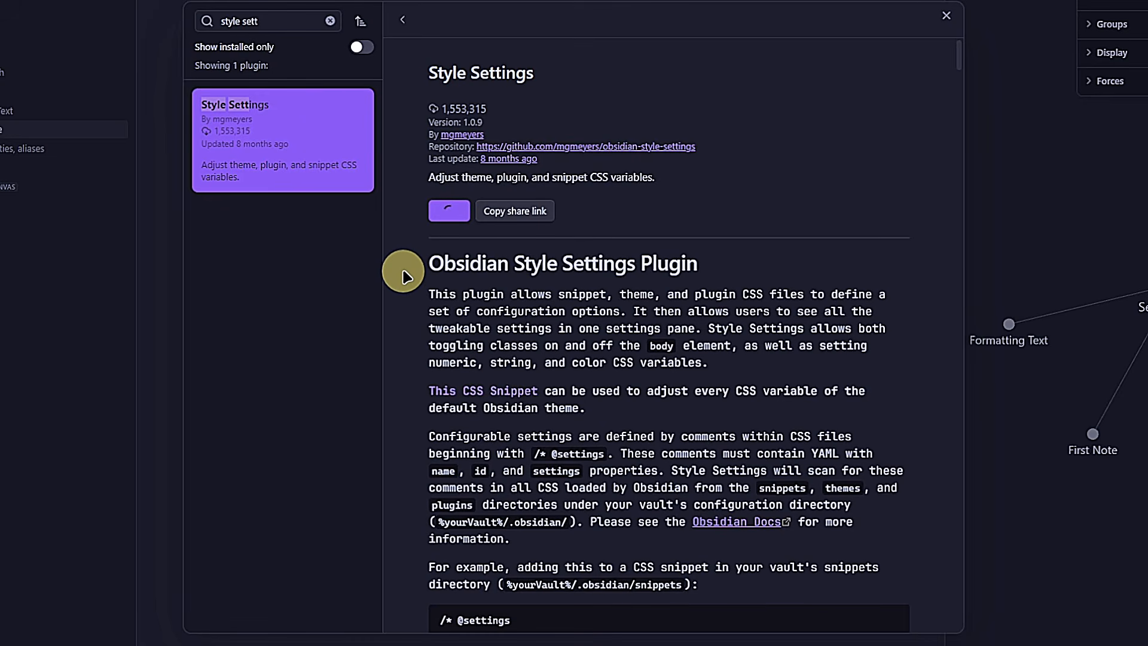
left_click(450, 210)
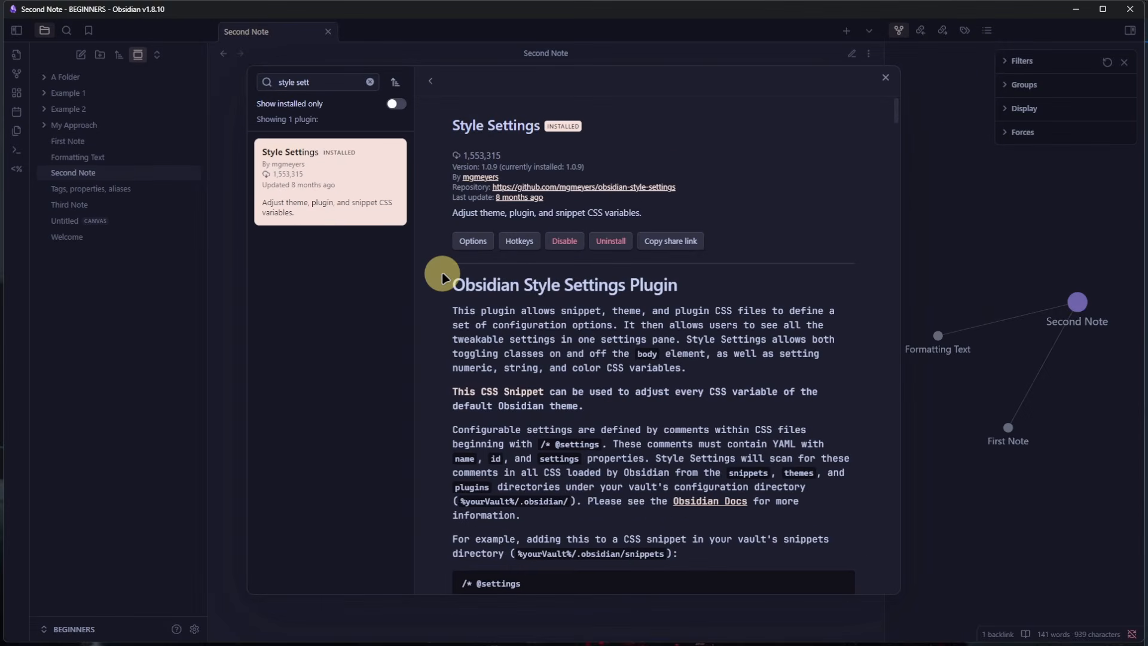
In the AnuPpuccin color options of Style Settings, set Dark Theme Flavor to Macchiato and Dark Theme Accent to Teal
left_click(469, 240)
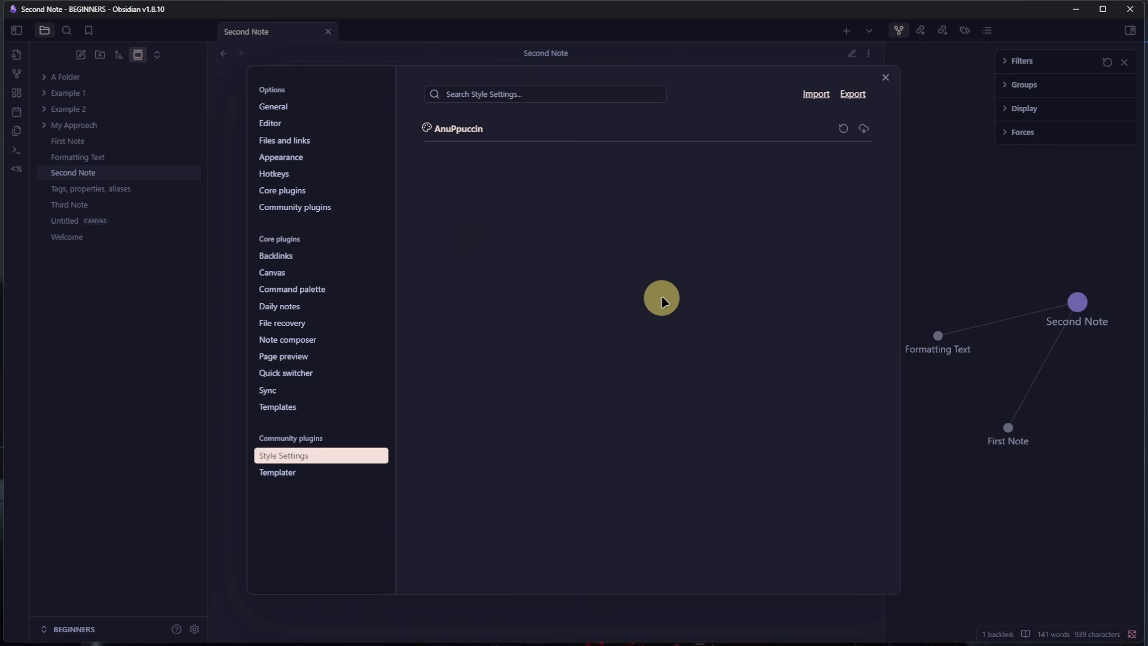
left_click(569, 127)
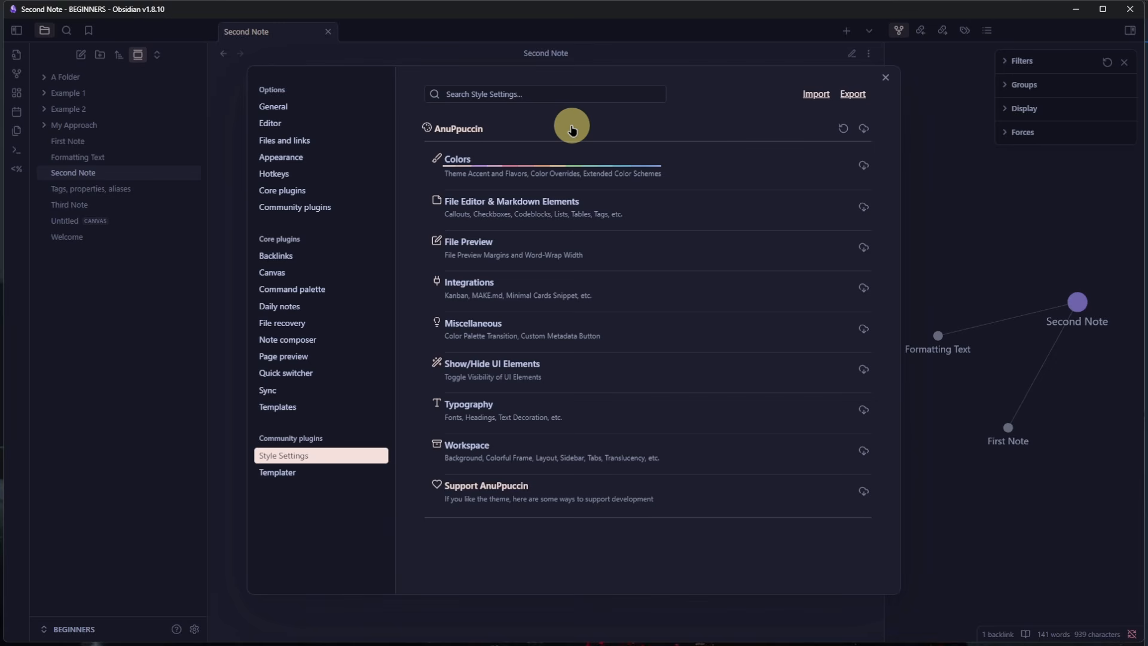
left_click(734, 172)
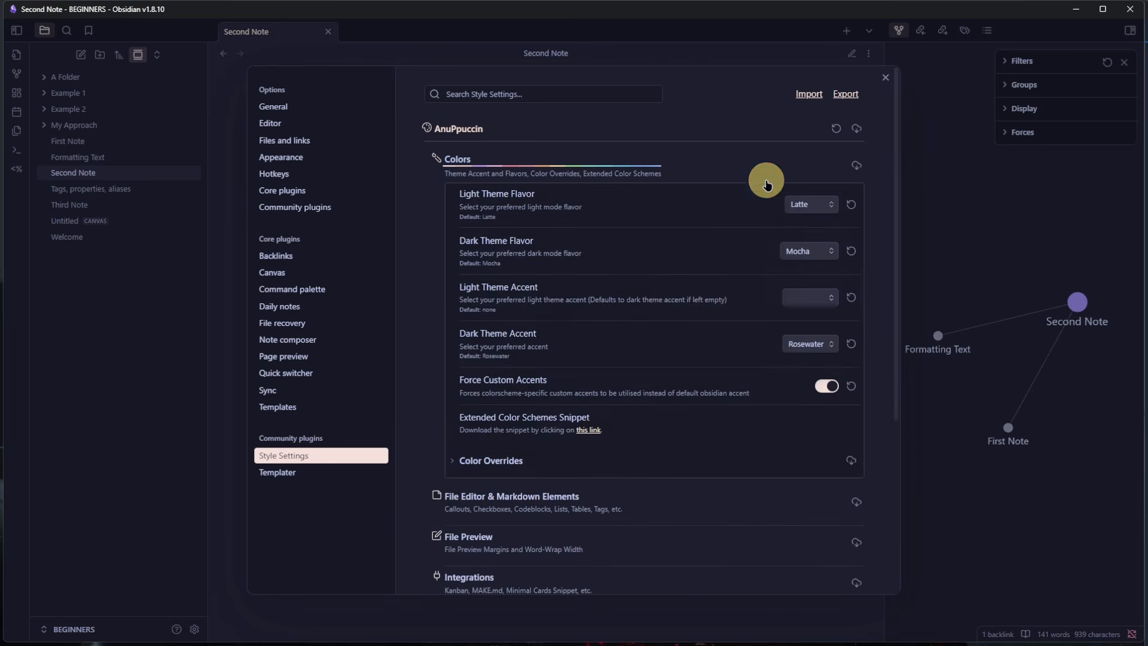
left_click(825, 251)
left_click(824, 267)
left_click(819, 252)
left_click(820, 268)
left_click(825, 343)
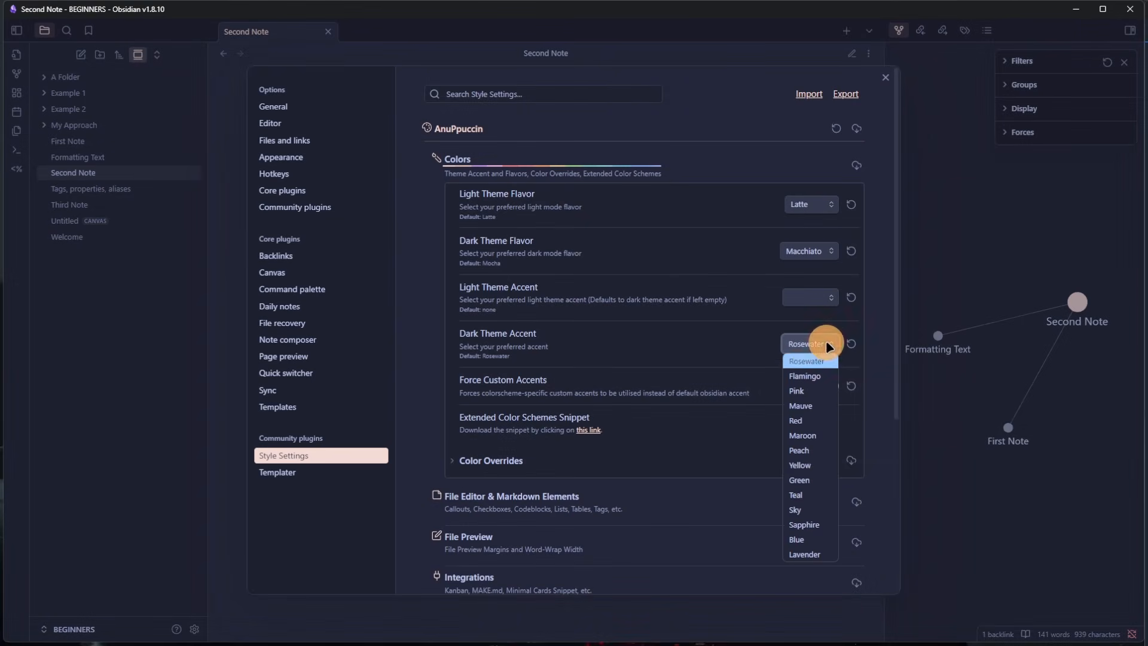
left_click(810, 495)
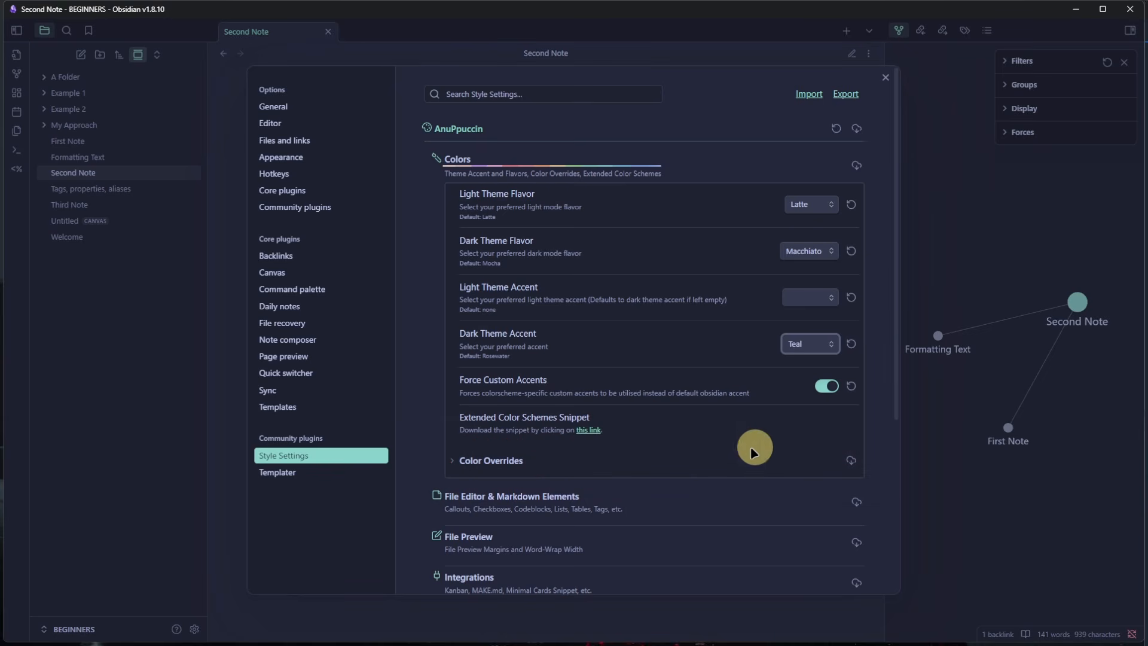
Override the dark-mode Teal color with the blue #36AFD6 and collapse the color options
left_click(507, 461)
scroll(687, 280, "down", 9)
scroll(689, 289, "down", 1)
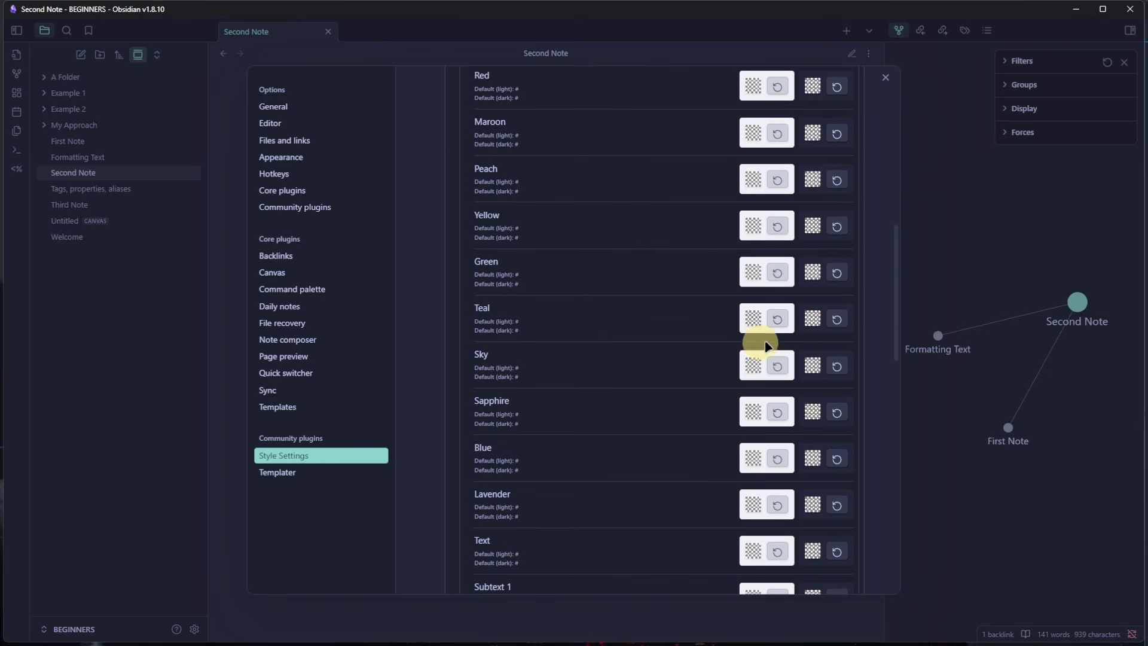
left_click(813, 318)
left_click_drag(746, 324, 755, 323)
left_click(765, 256)
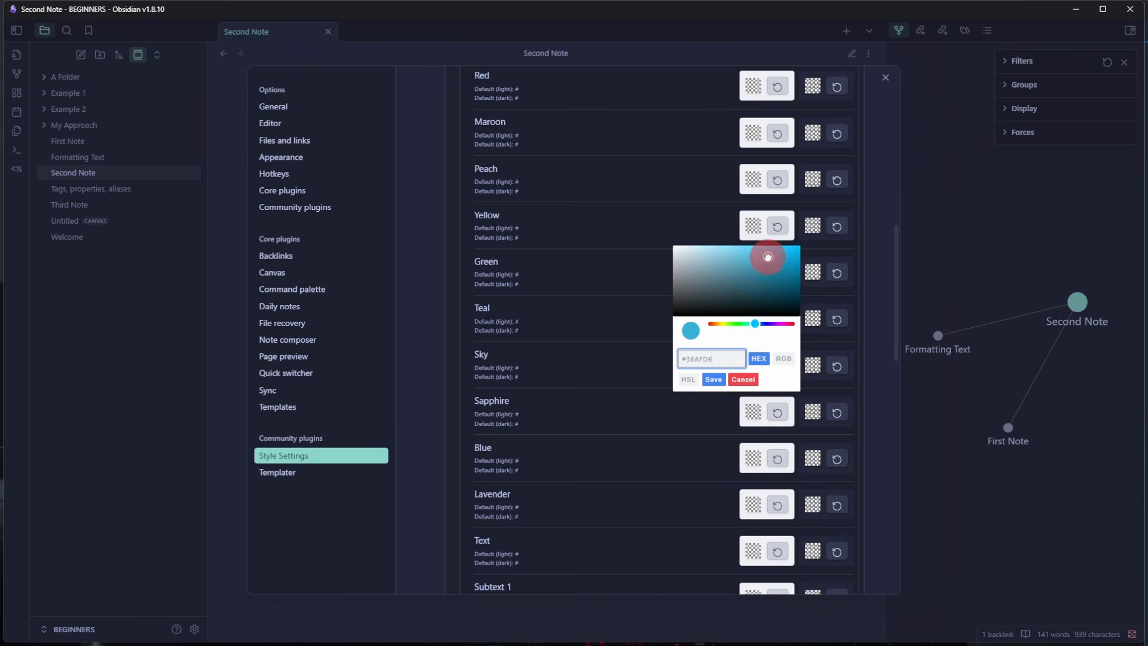
left_click(711, 379)
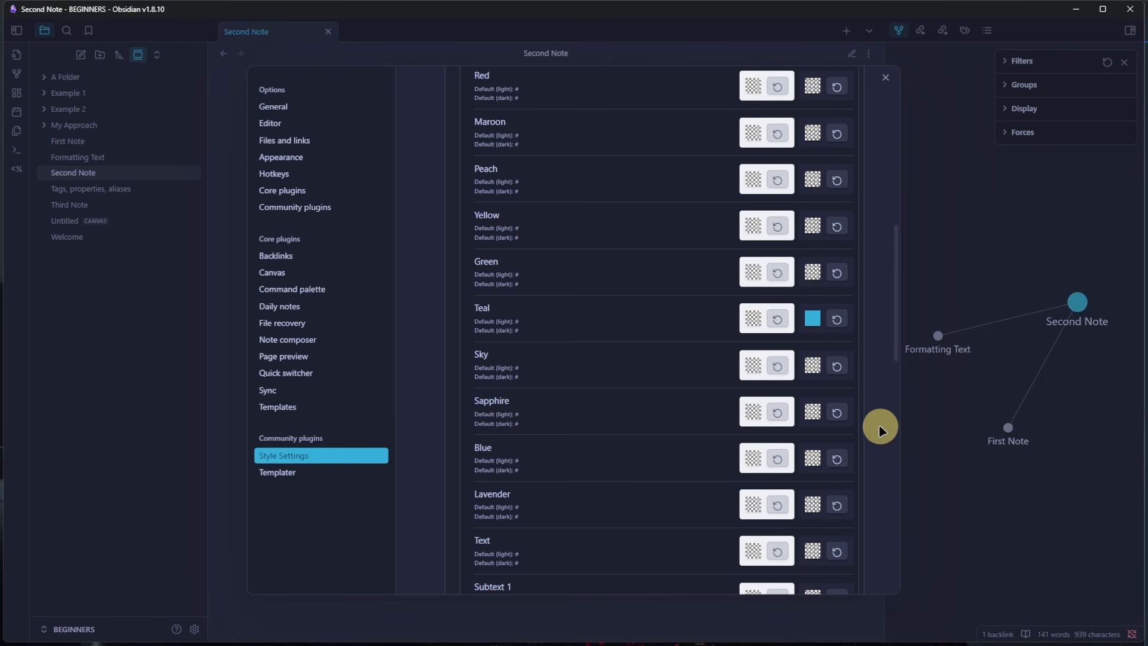
scroll(879, 418, "up", 5)
left_click(487, 223)
scroll(753, 293, "up", 4)
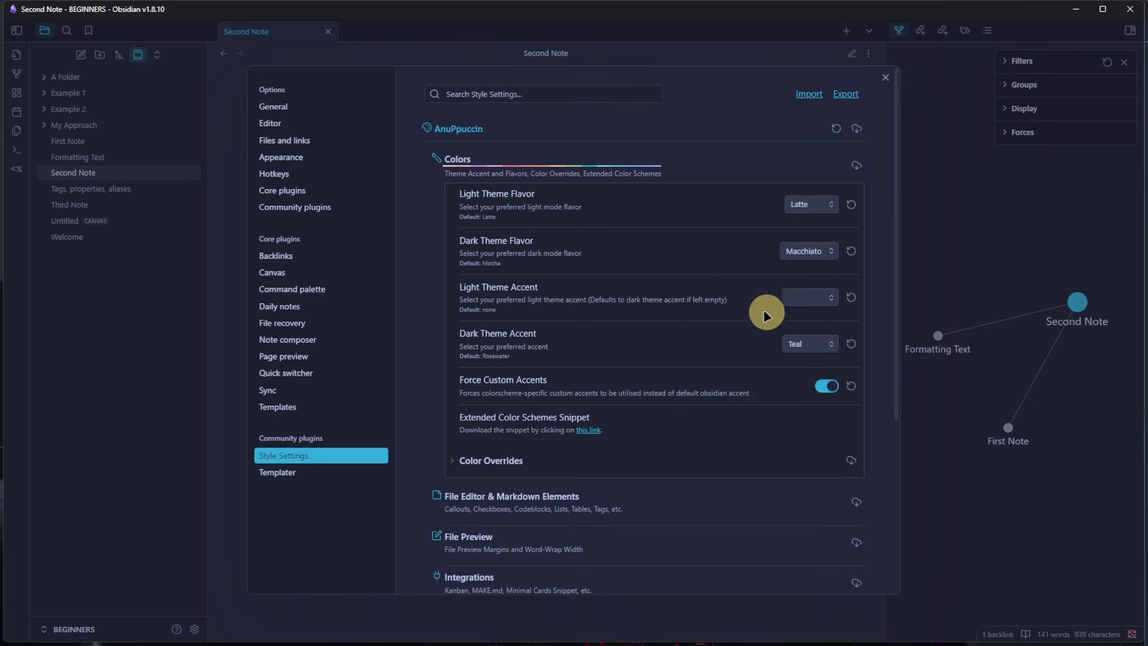
left_click(542, 157)
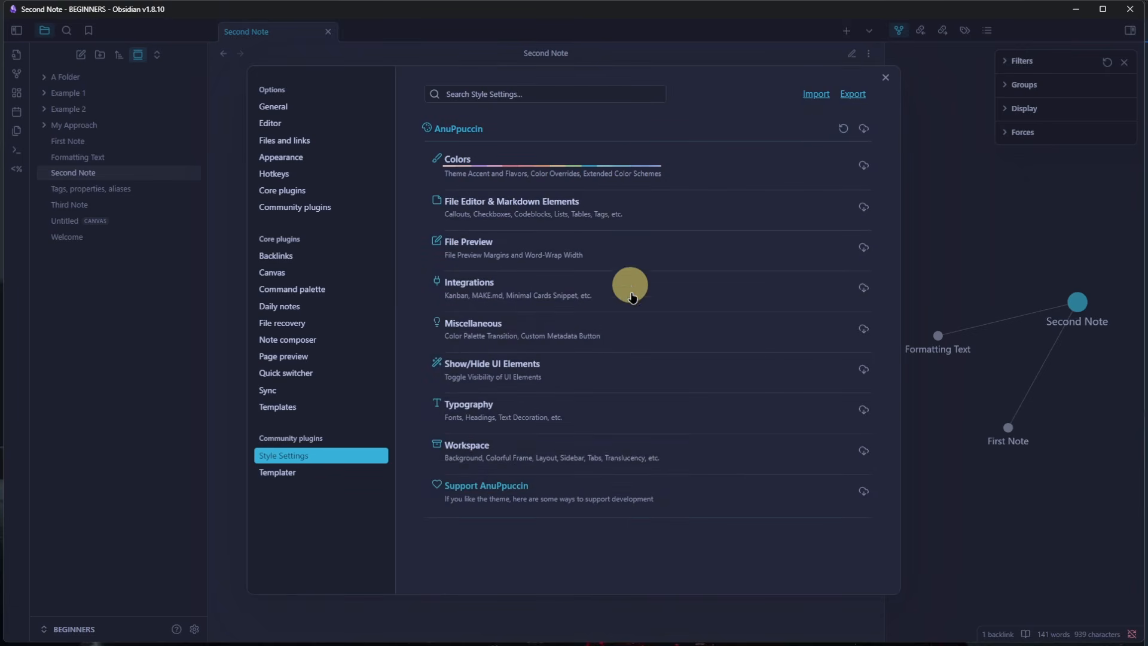
Enable custom heading colors in the AnuPpuccin typography options and expand the H1 heading settings
left_click(658, 406)
left_click_drag(897, 179, 896, 287)
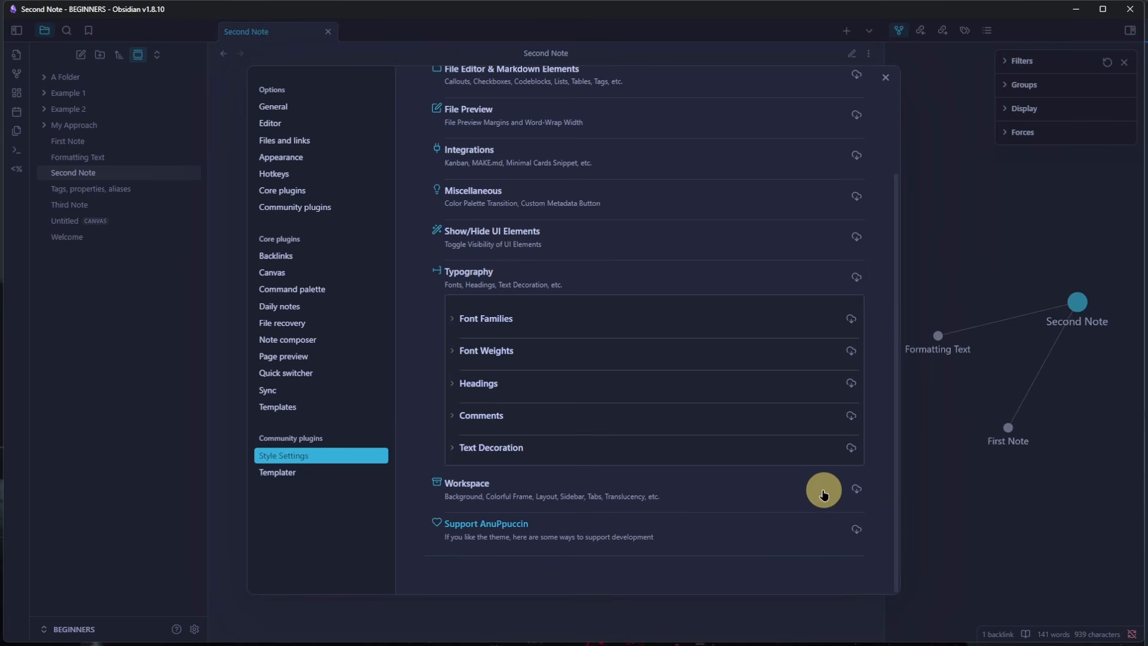
left_click(636, 383)
left_click(822, 408)
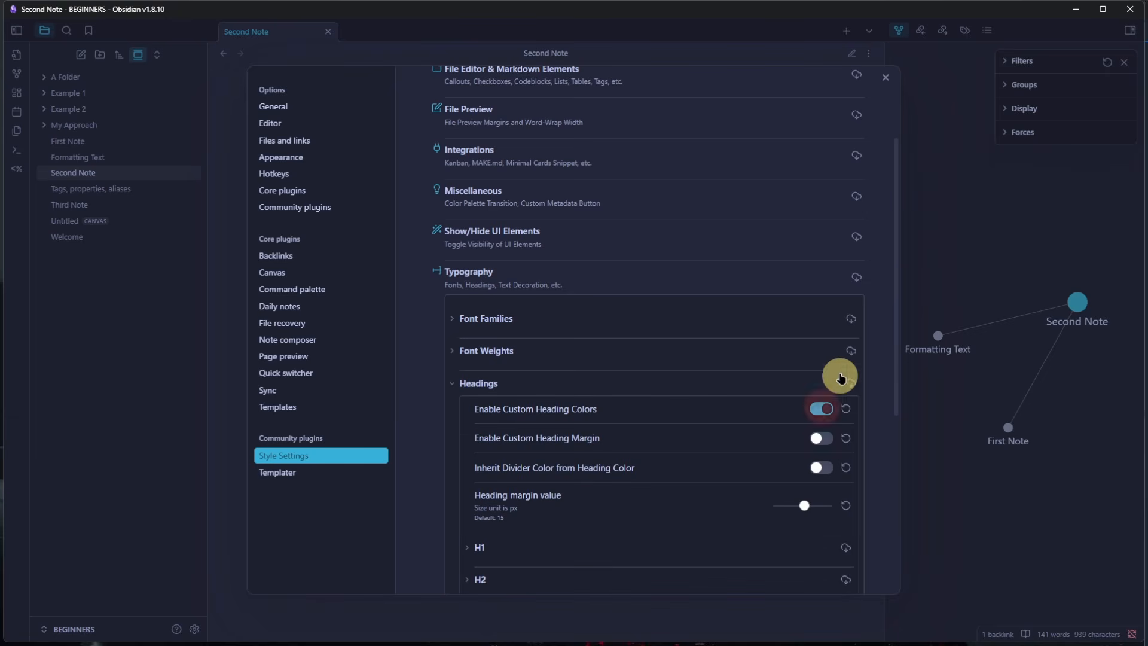
left_click_drag(891, 261, 904, 397)
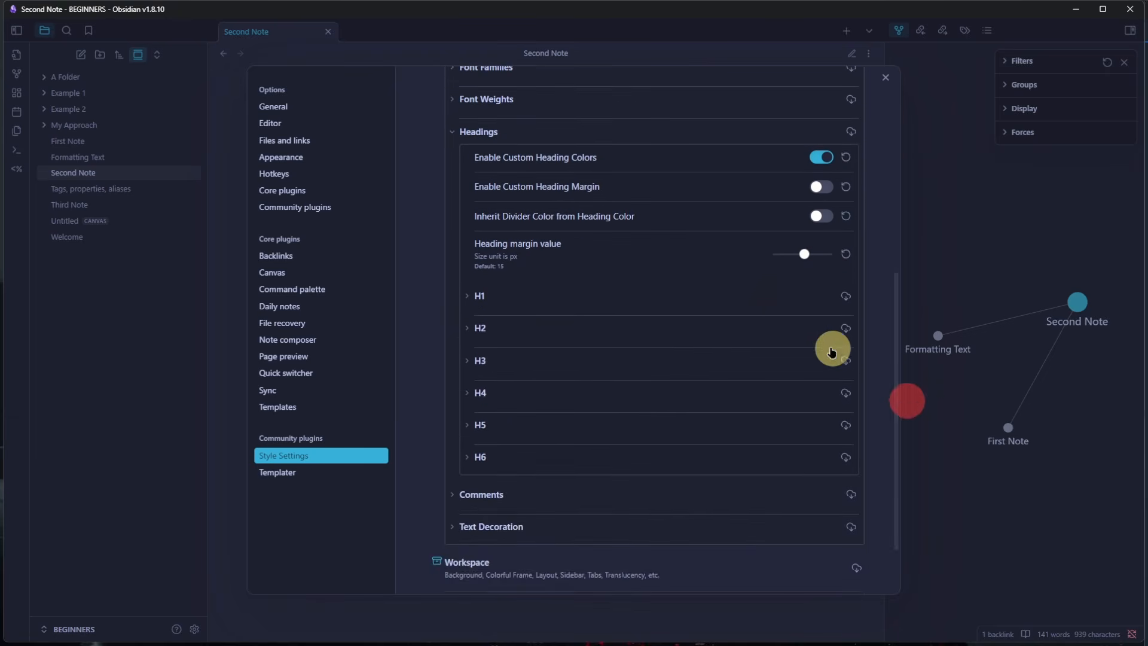
left_click(765, 298)
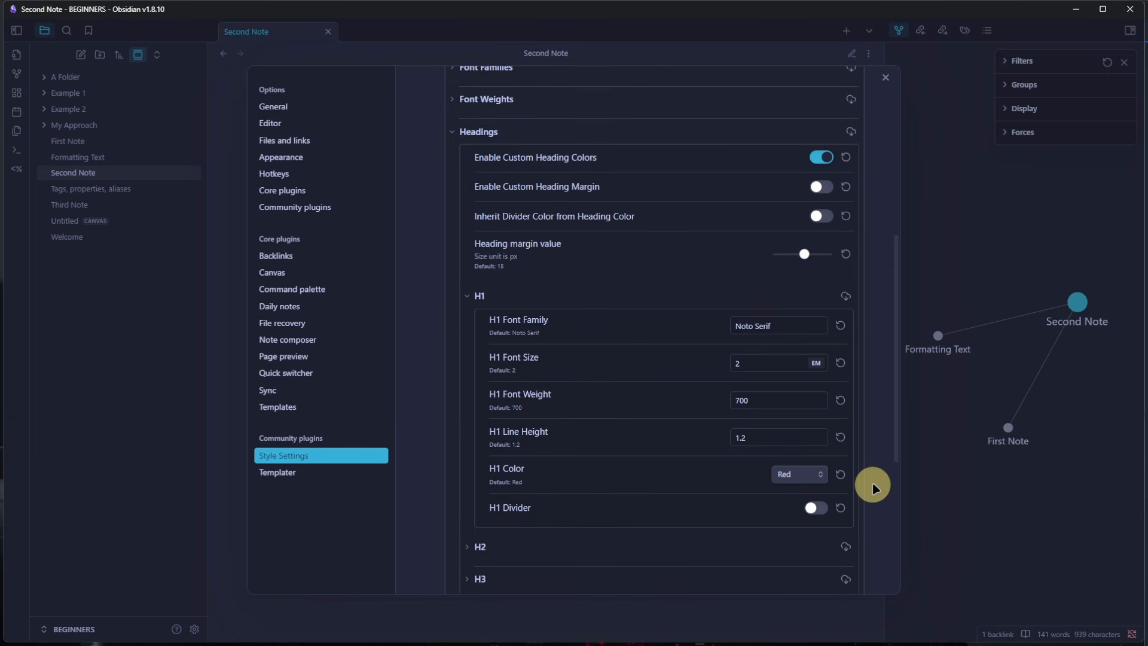